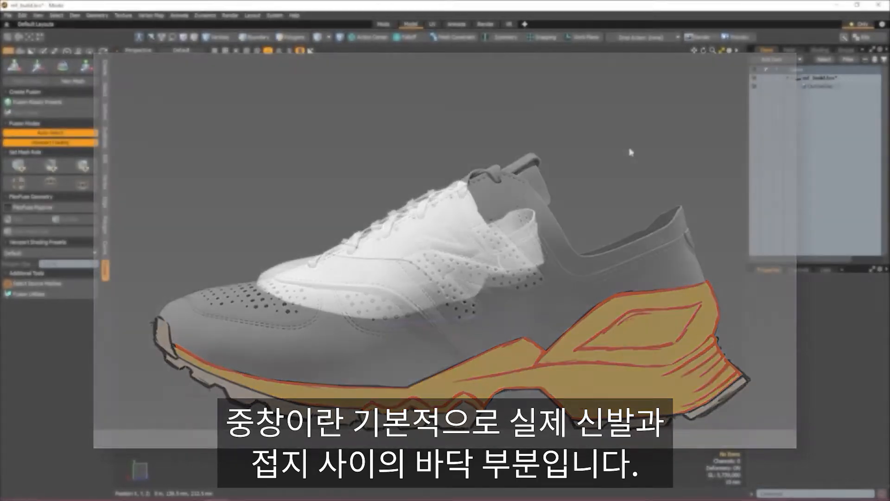
Switch to the Left view and bring in the SHOE-GUIDE-1 reference image as a backdrop.
key(ctrl+space)
click(656, 130)
alt+right_drag(601, 175, 598, 175)
alt+drag(597, 174, 630, 148)
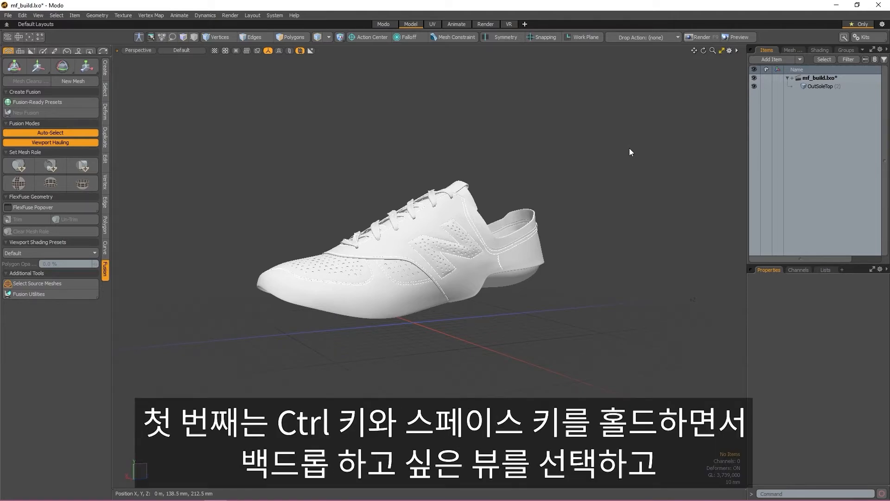
key(ctrl+space)
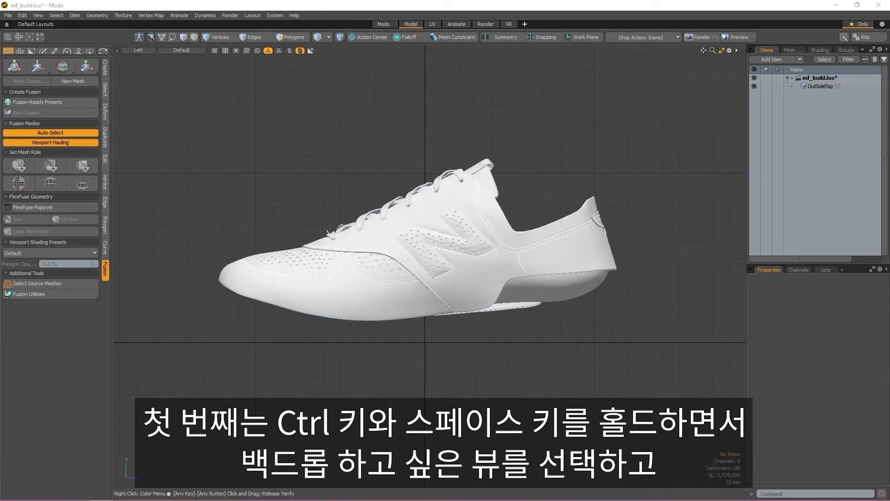
drag(0, 320, 288, 182)
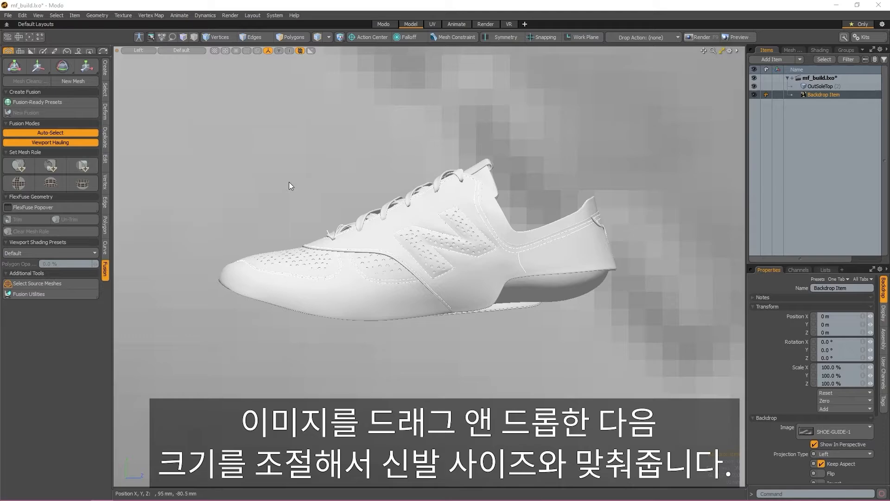
Set the SHOE-GUIDE-1 backdrop's scale to 1 %.
click(848, 367)
text(1)
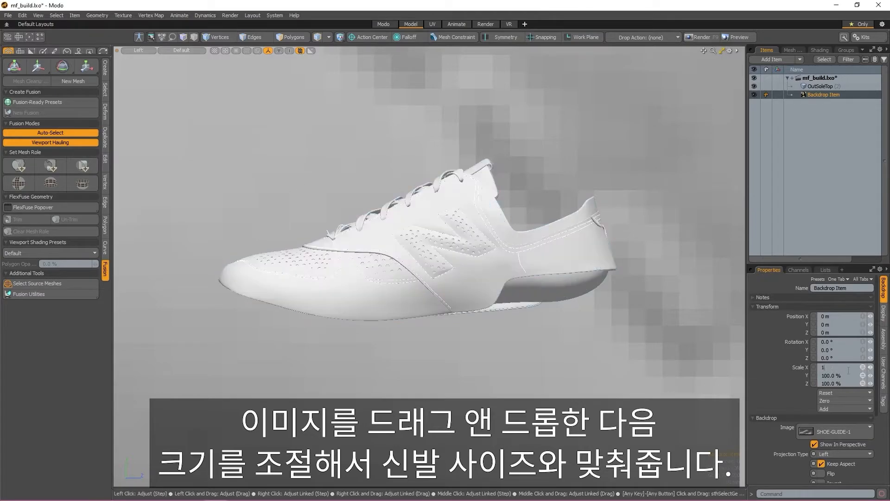
key(Return)
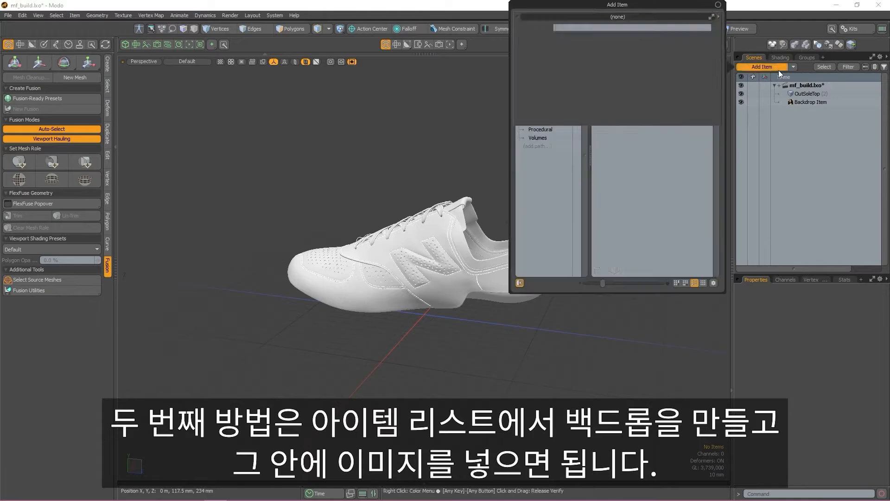
Add a second Backdrop Item to the scene and leave it deselected.
click(762, 67)
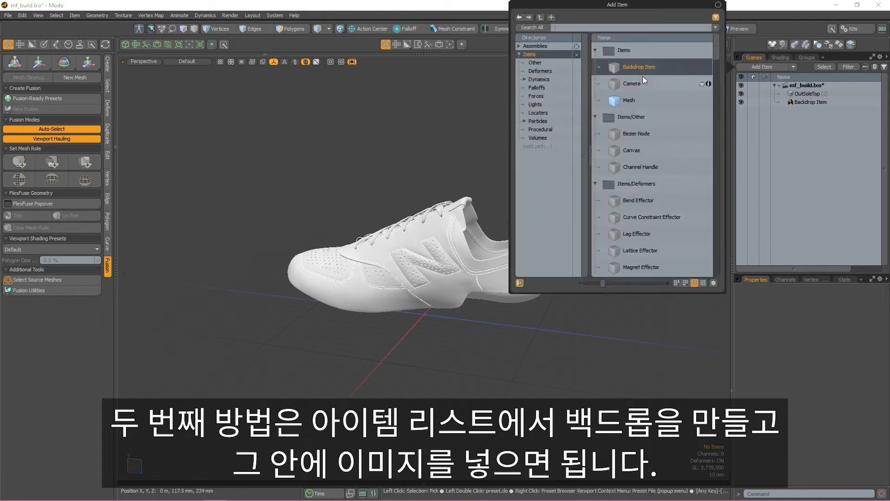
double_click(646, 62)
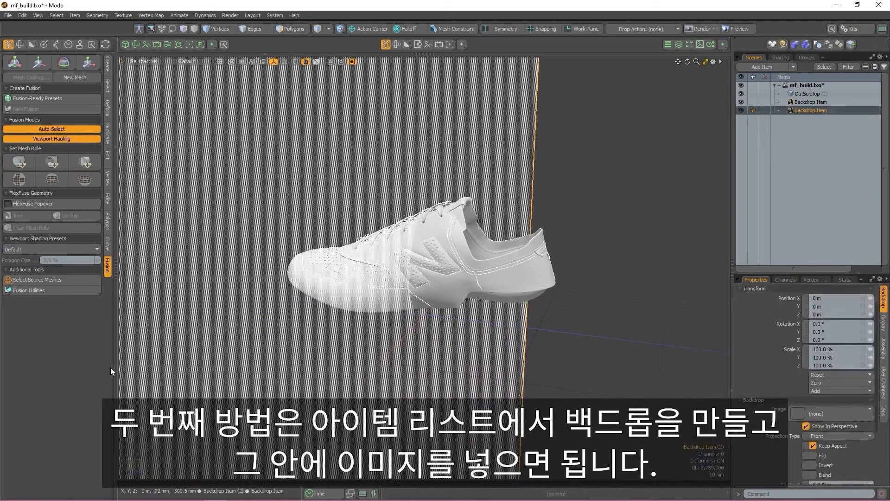
click(590, 307)
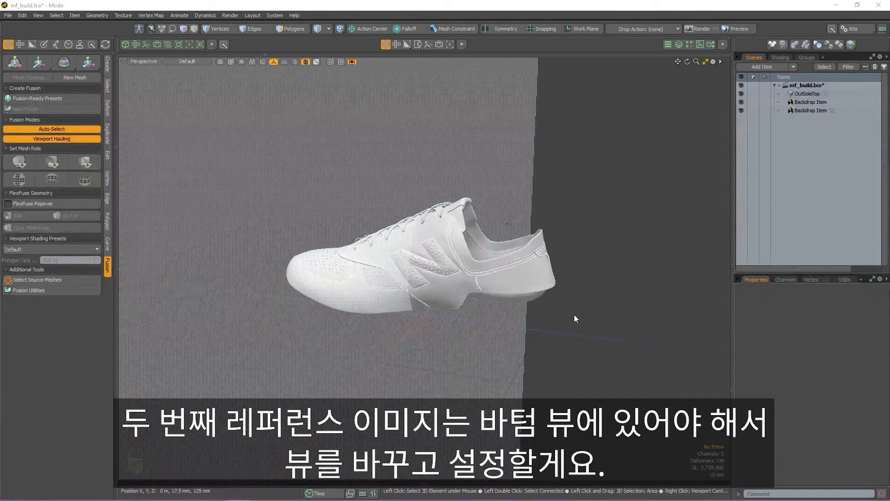
Switch to the Bottom view and set the second backdrop's Projection Type to Bottom.
key(ctrl+space)
click(576, 347)
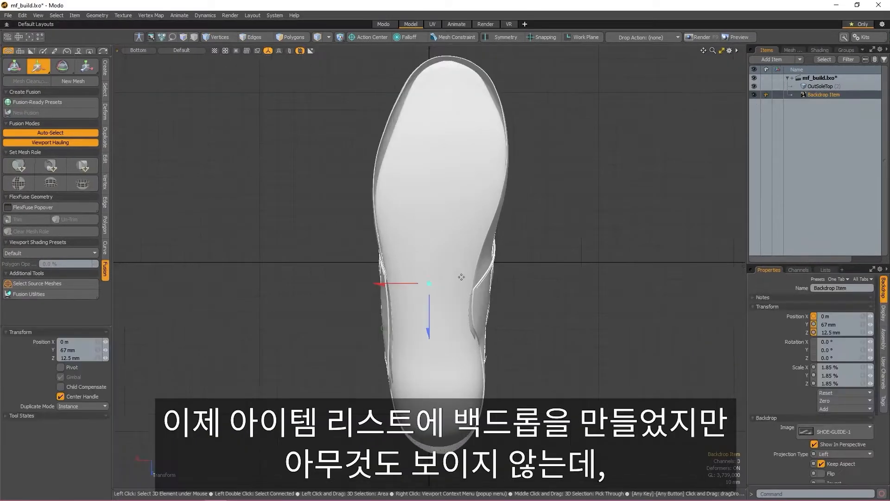
scroll(454, 297, down, 7)
alt+drag(502, 263, 440, 256)
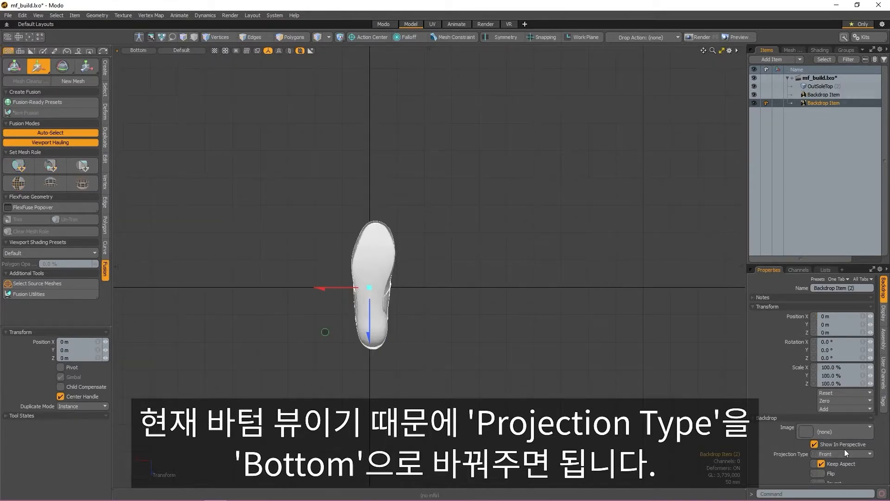
click(845, 454)
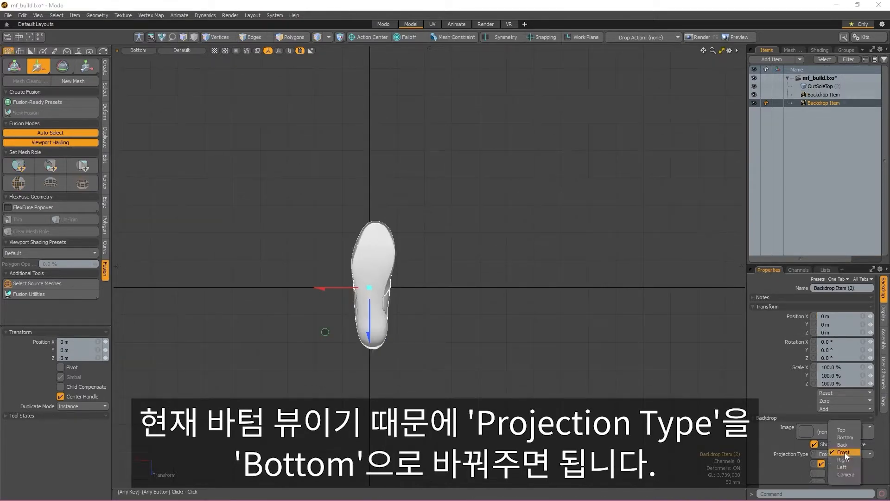
click(846, 438)
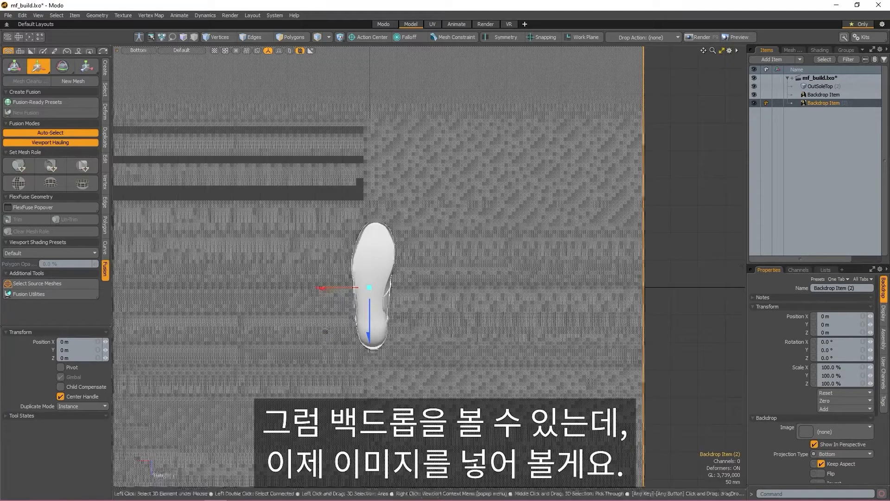
Load SHOE-GUIDE-2.png from E:\MODO\MODO_15.2\meshfusion_video\MIDSOLE\ASSETS as the second backdrop's image.
double_click(826, 430)
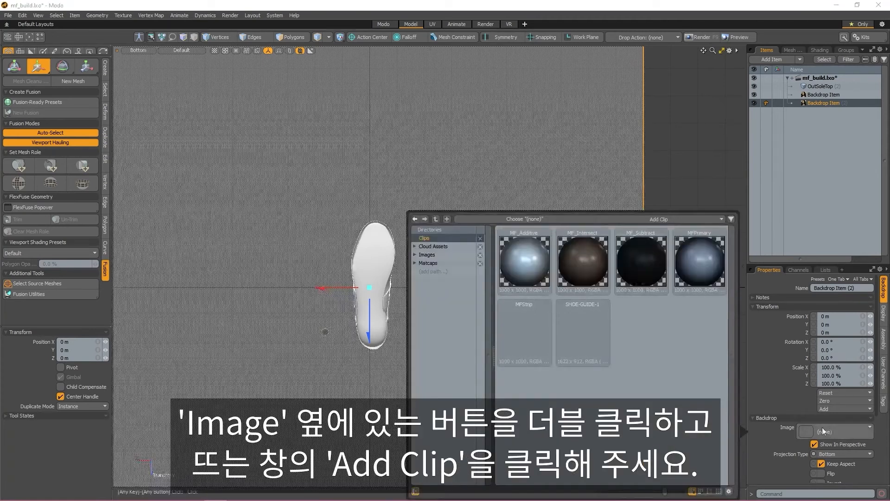
click(671, 218)
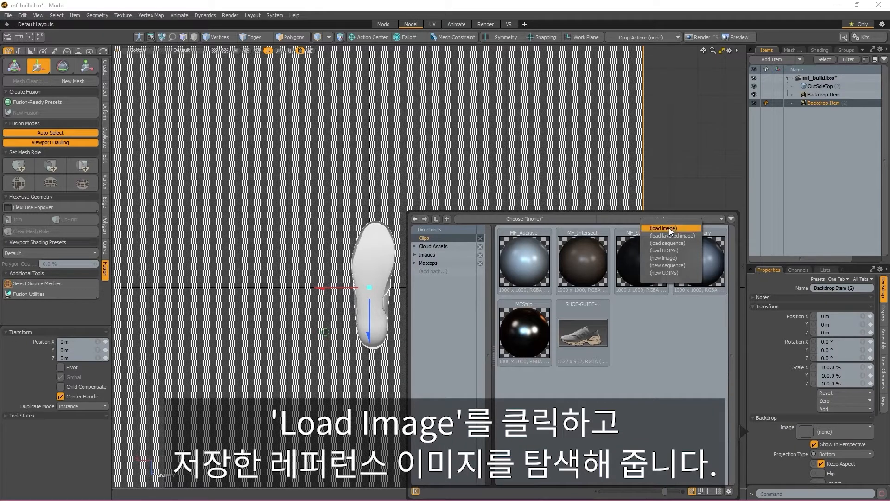
click(671, 230)
click(571, 235)
text(E:\MODO\MODO_15.2\meshfusion_video\MIDSOLE\ASSETS)
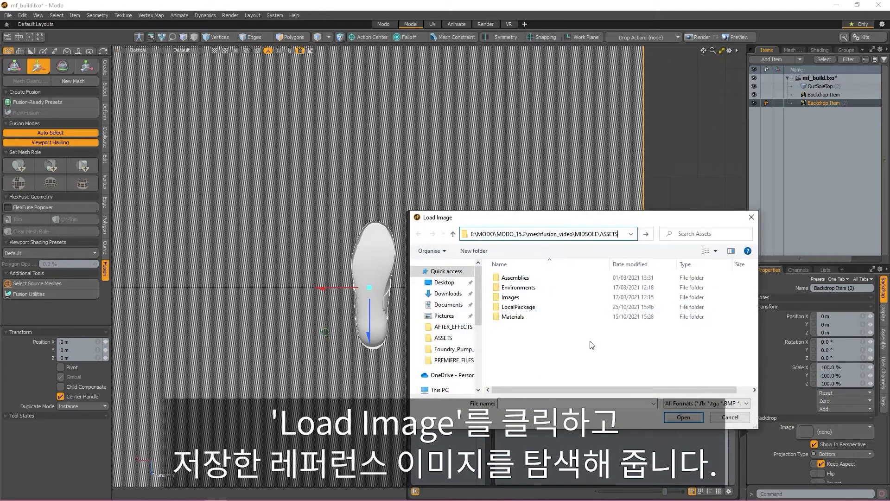
key(Return)
click(569, 299)
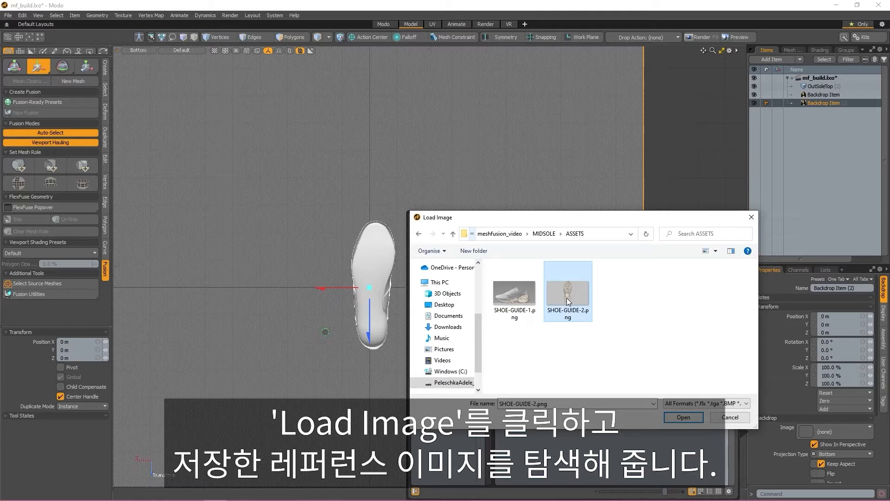
click(682, 417)
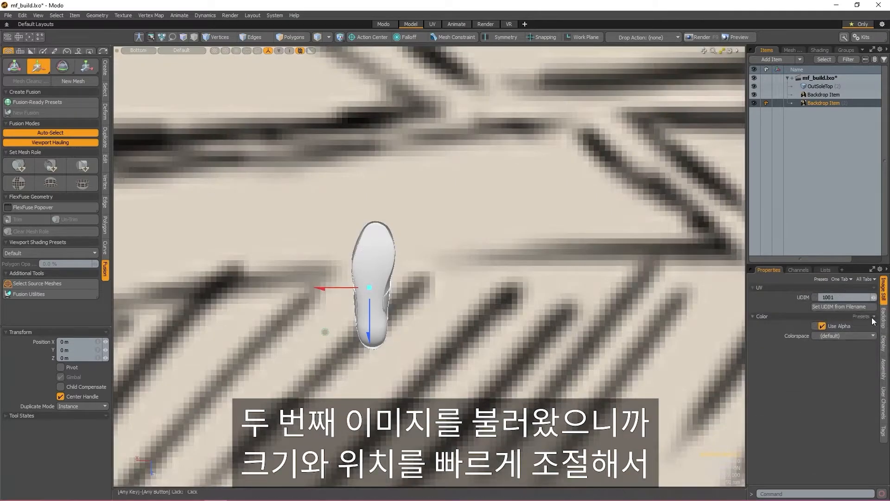
Set the SHOE-GUIDE-2 backdrop's scale to 2 % on all three axes.
click(883, 318)
click(870, 368)
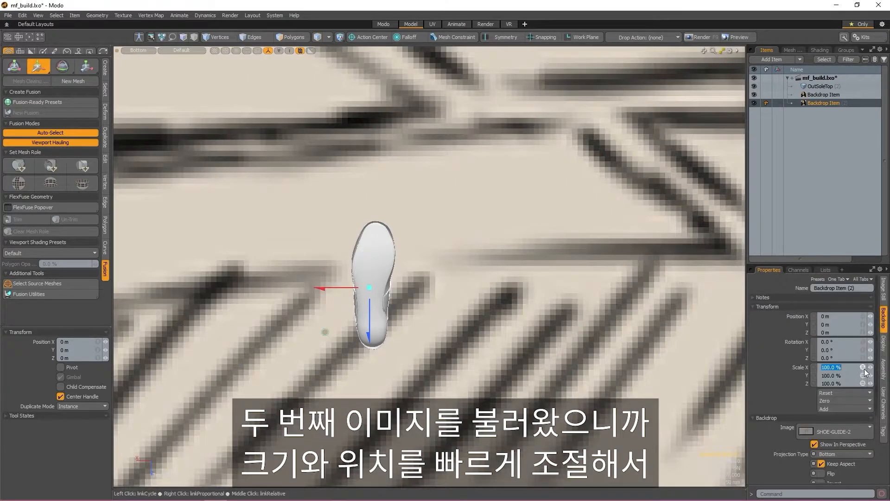
text(2)
key(ctrl+Return)
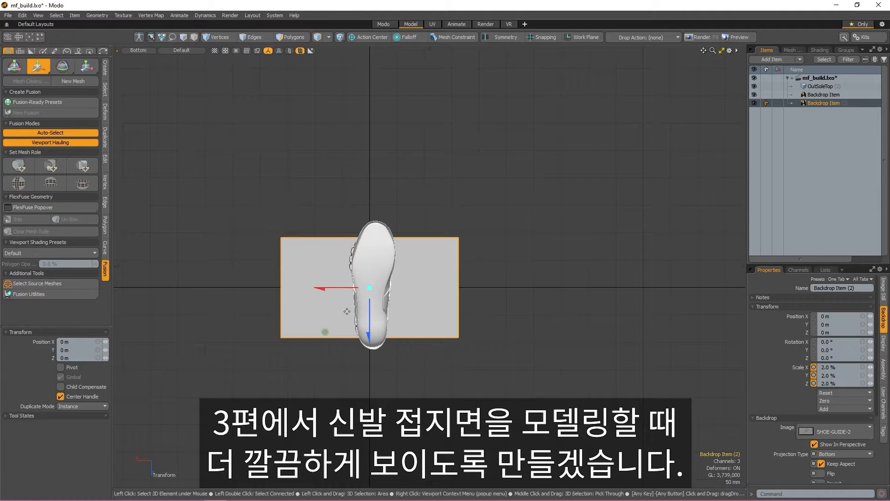
Enlarge the SHOE-GUIDE-2 backdrop uniformly to about 2.72 % and move it to about 93 mm in X, beside the shoe.
key(r)
drag(369, 288, 386, 287)
key(w)
drag(331, 288, 280, 288)
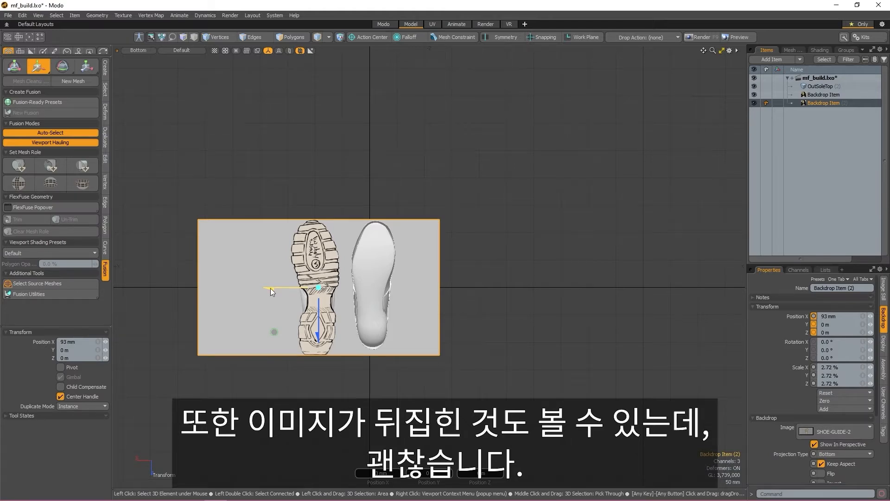
Flip the SHOE-GUIDE-2 backdrop and move it over the shoe, to about -2 mm in X and -7 mm in Z.
scroll(819, 445, down, 3)
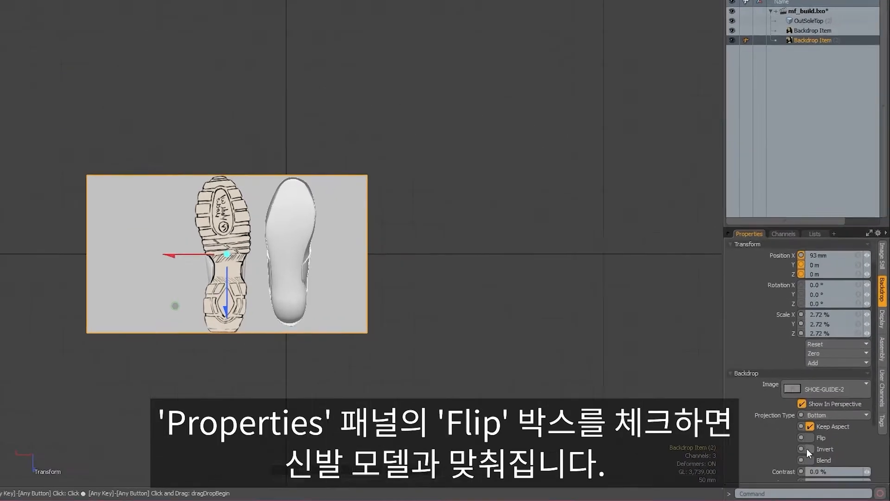
click(810, 438)
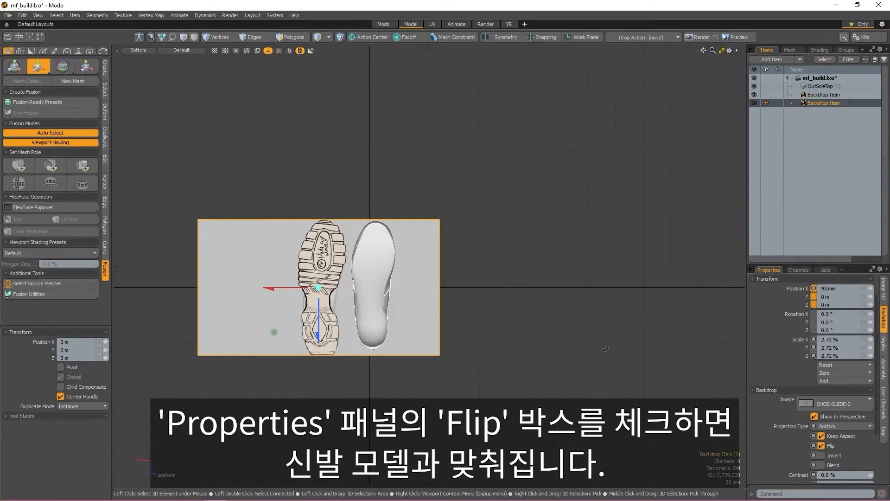
drag(273, 289, 370, 331)
Scale the SHOE-GUIDE-2 backdrop to about 2.68 % and move it beside the shoe, to about -112 mm in X and -4 mm in Z.
key(r)
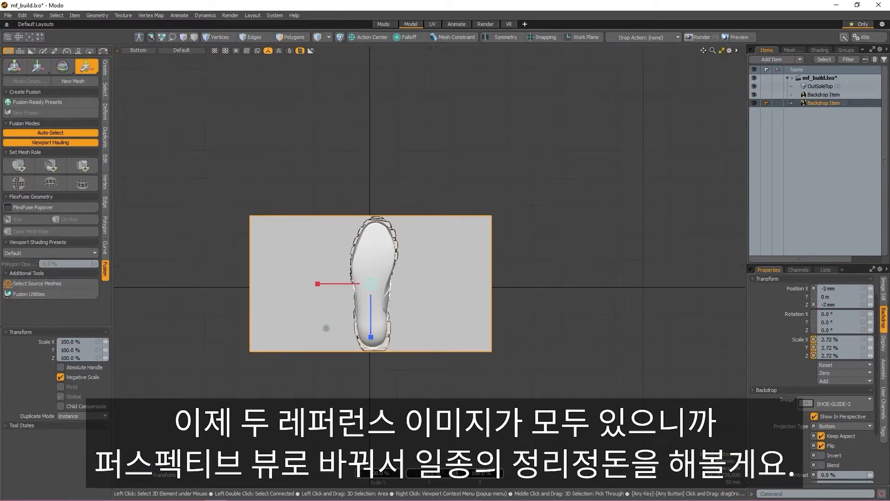
key(w)
mouse_move(370, 284)
mouse_down()
mouse_move(369, 307)
mouse_move(428, 307)
mouse_up()
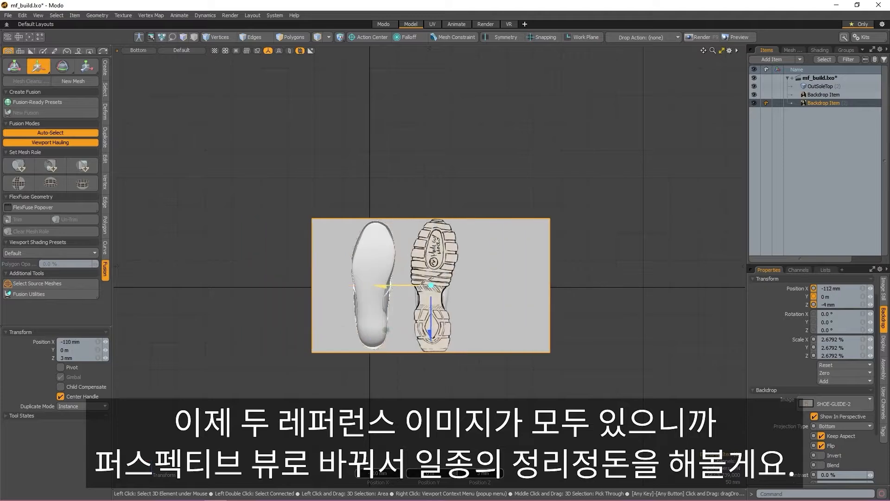
In the Perspective view, turn off Show In Perspective for both backdrops and lock them.
key(ctrl+space)
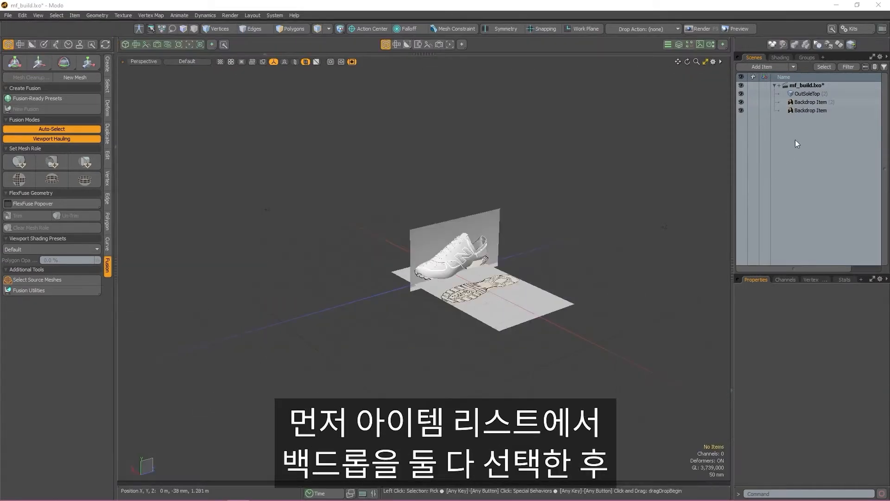
click(824, 102)
shift+click(820, 113)
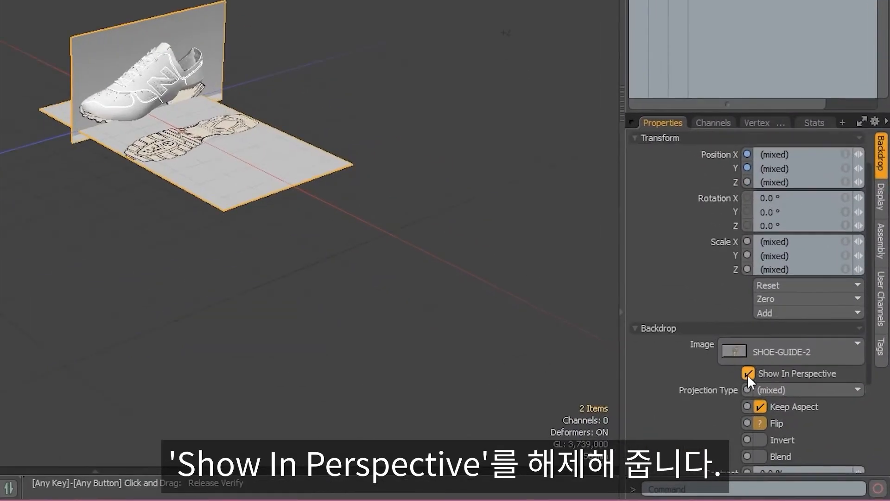
click(749, 374)
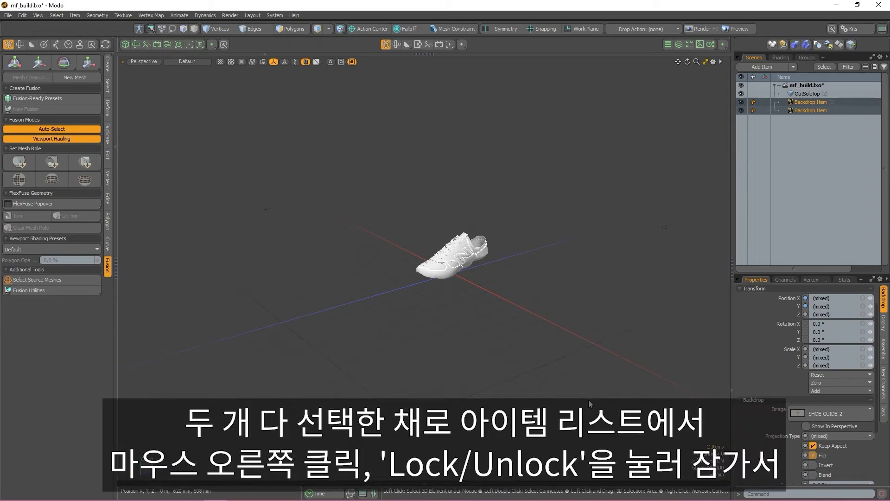
right_click(809, 112)
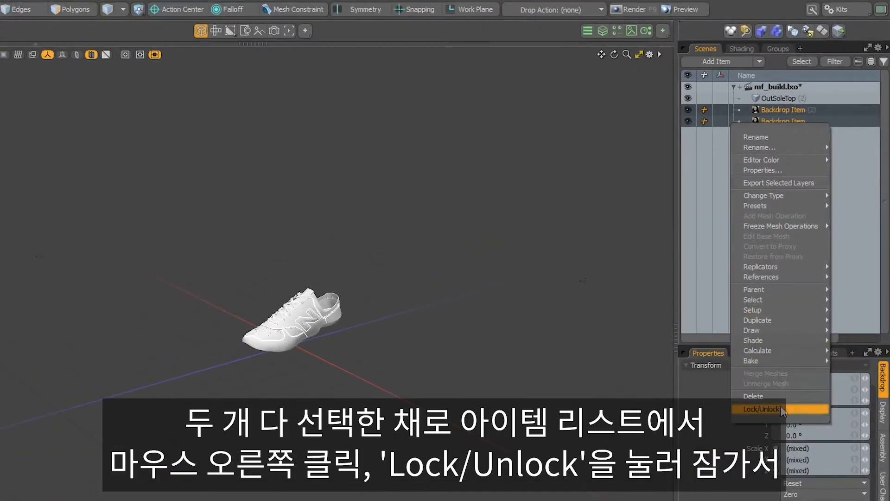
click(781, 409)
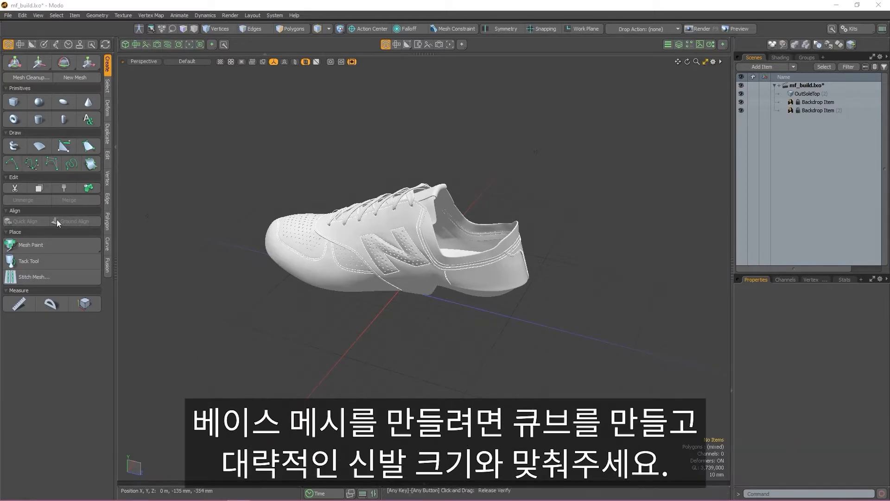
Add a cube and scale it in the Top view to cover the shoe: about 10 % X, 12 % Y and 25.5 % Z.
click(17, 101)
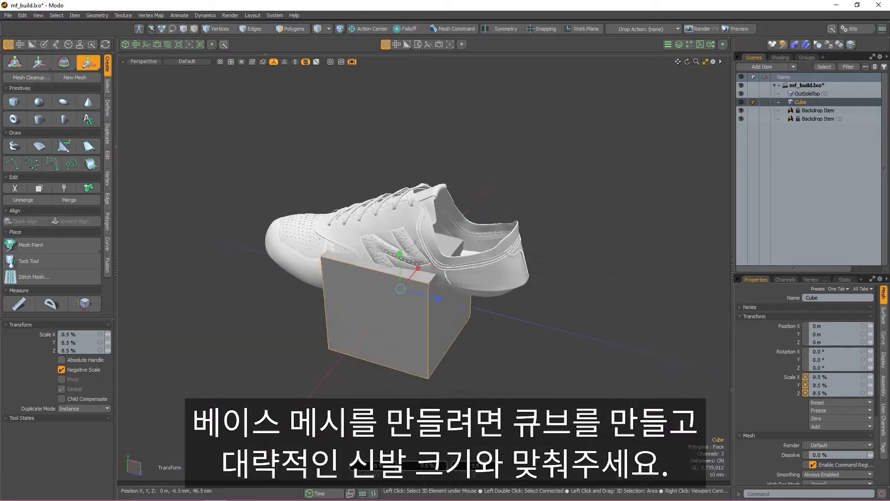
key(ctrl+space)
click(512, 289)
drag(477, 241, 476, 241)
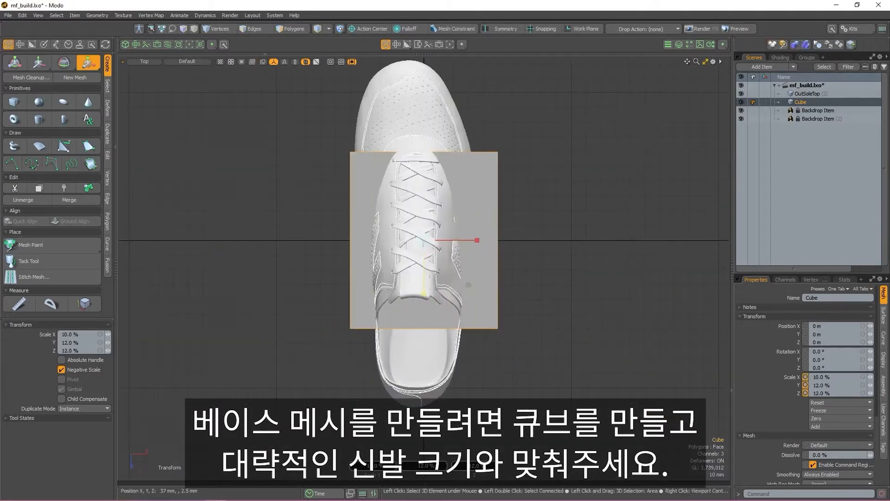
drag(424, 293, 424, 301)
Centre the cube on the shoe at about -3.5 mm in X and lower it beneath the shoe to about -49 mm in Y.
alt+shift+drag(430, 234, 481, 266)
scroll(447, 260, down, 1)
key(w)
key(ctrl+space)
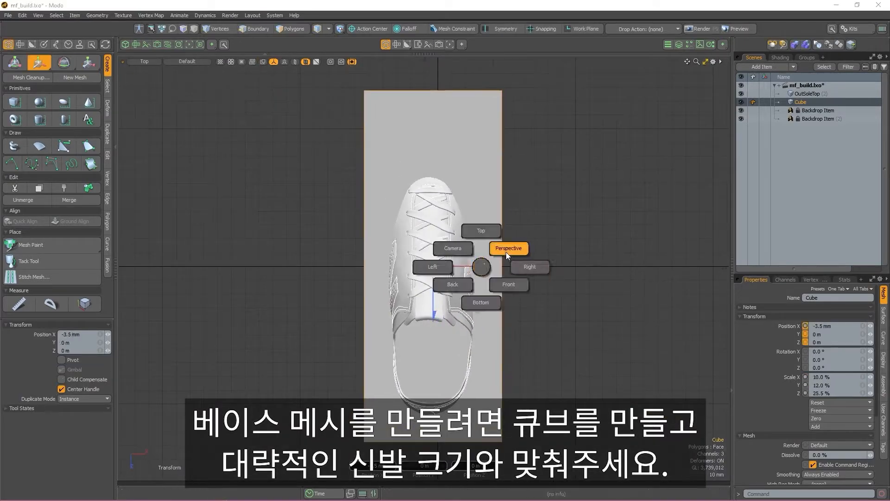
click(506, 251)
drag(422, 252, 422, 303)
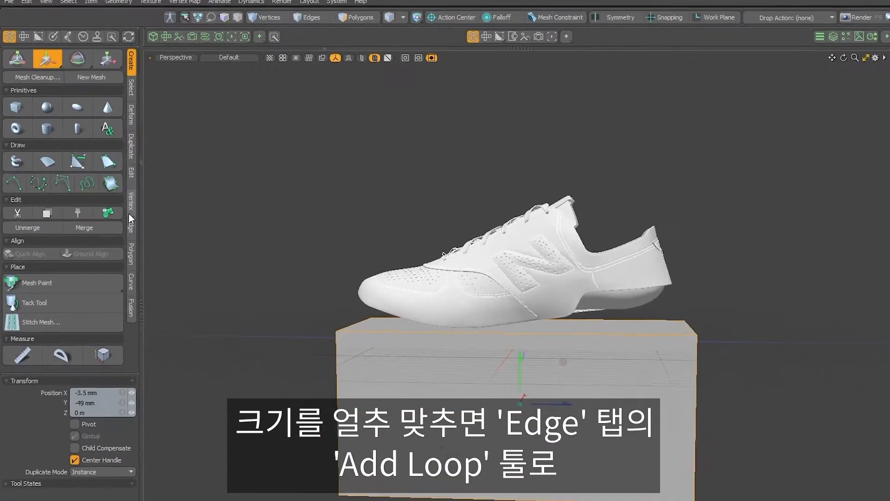
Add seven crosswise edge loops along the cube's length with Add Loop, splitting its spans at 50 %.
click(107, 198)
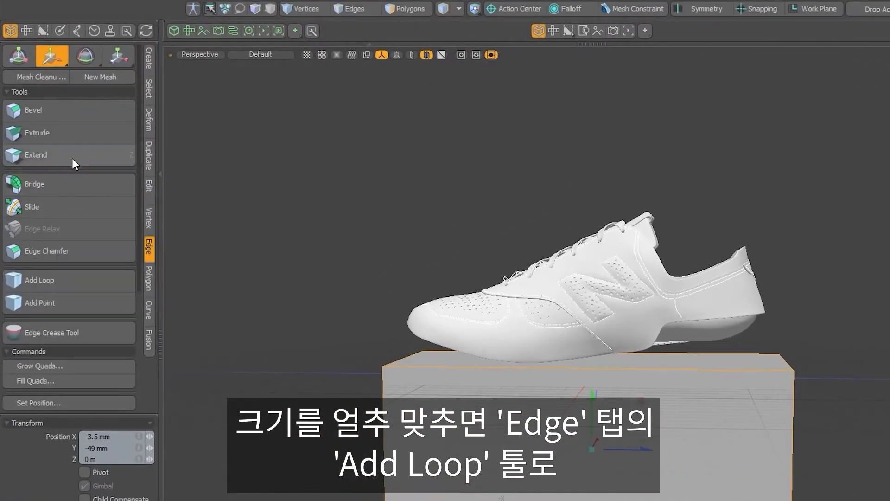
click(54, 278)
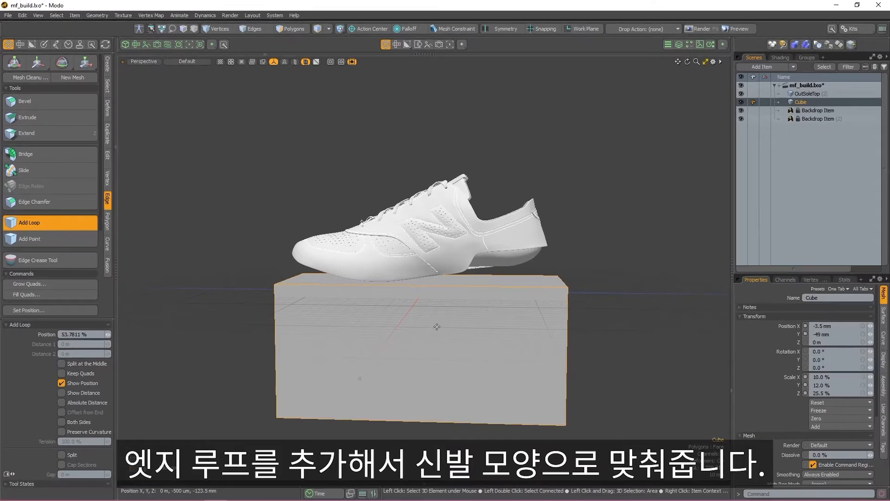
middle_click(441, 288)
middle_click(508, 286)
middle_click(517, 286)
middle_click(468, 286)
middle_click(380, 286)
middle_click(320, 285)
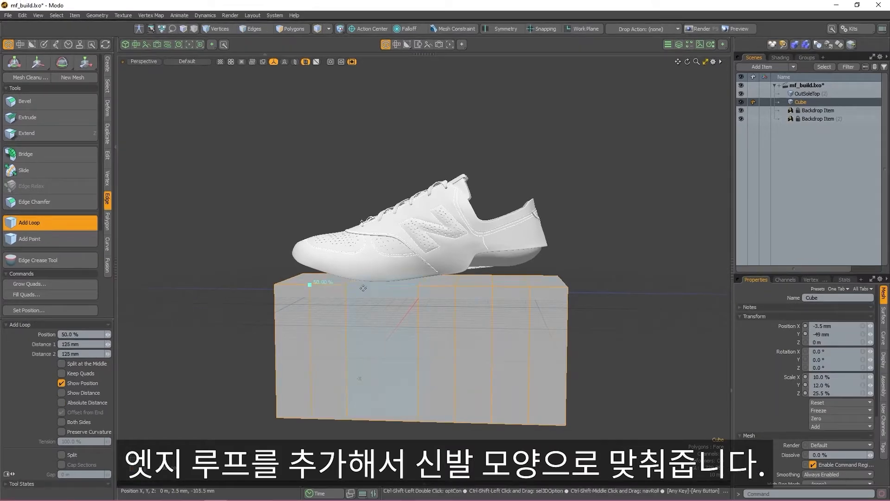
middle_click(365, 287)
In the Top view, scale the crosswise edge loops toward the shoe's width and shift the forefoot loop about -0.6 mm in X.
click(144, 61)
click(179, 84)
key(2)
key(r)
drag(469, 266, 443, 257)
scroll(418, 265, up, 5)
key(w)
alt+shift+drag(442, 185, 457, 303)
double_click(464, 288)
key(r)
key(w)
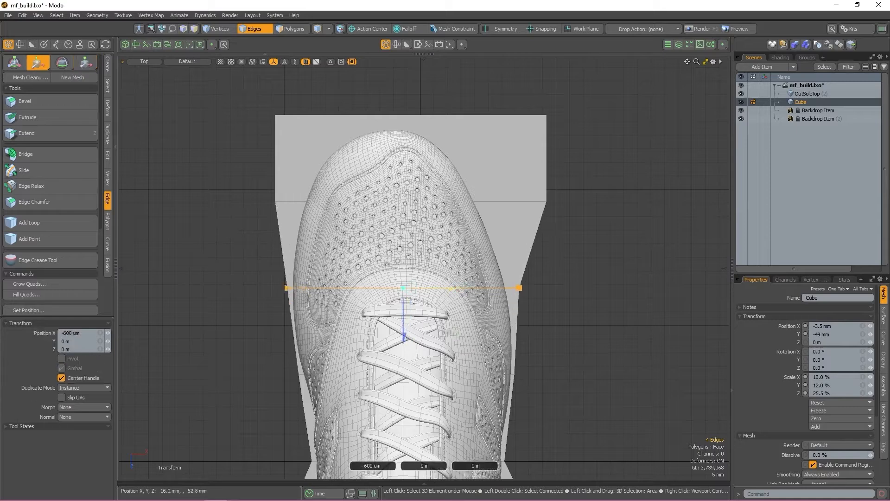
Narrow and shift the crosswise loop nearest the toe, and fine-tune the forefoot loop behind it to the shoe's outline.
double_click(464, 201)
key(w)
drag(461, 201, 440, 201)
key(r)
drag(457, 288, 454, 288)
key(w)
drag(452, 288, 450, 288)
Add another crosswise edge loop between the forefoot and midfoot loops.
alt+shift+drag(470, 353, 468, 292)
double_click(464, 330)
key(r)
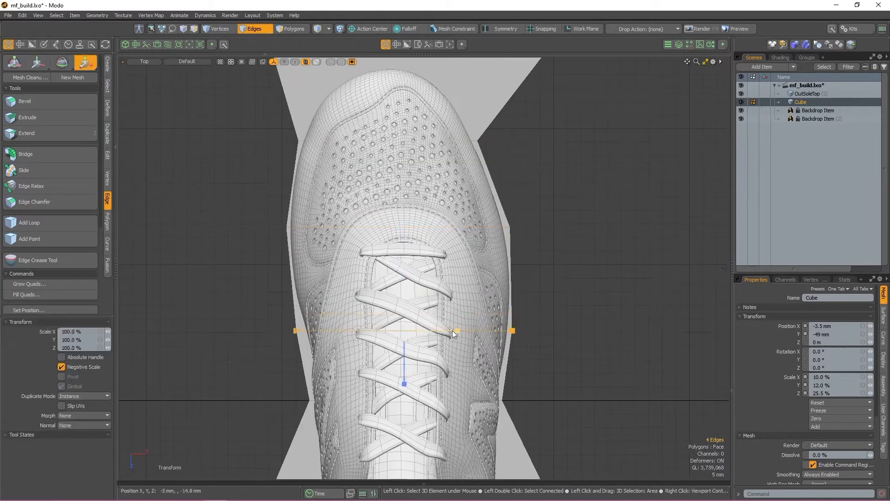
scroll(293, 294, down, 2)
key(alt+c)
click(292, 293)
scroll(293, 293, up, 2)
Fit the midfoot edge loop and the loop just ahead of it to the shoe's outline by scaling and shifting them.
key(w)
key(r)
drag(463, 332, 461, 332)
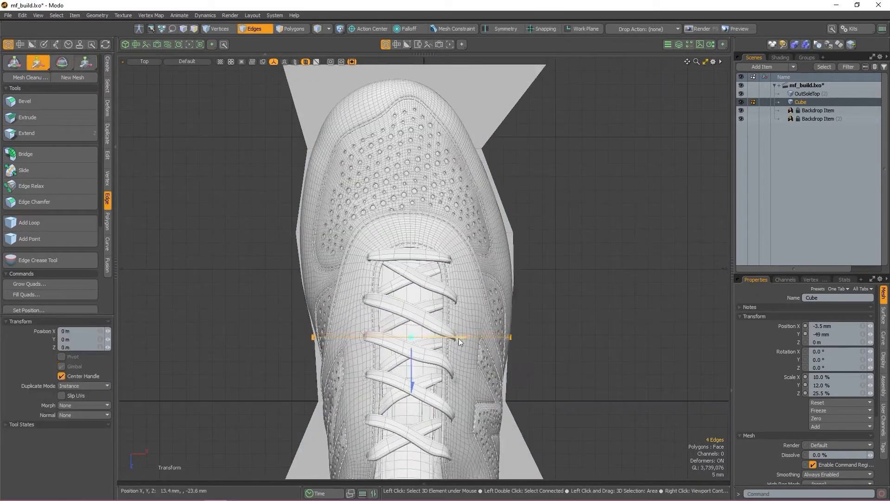
double_click(510, 282)
key(r)
Narrow the cube's toe end and move it about -10.8 mm in X and 11.6 mm in Z onto the toe.
alt+shift+drag(439, 155, 425, 277)
double_click(432, 186)
key(r)
drag(454, 186, 424, 186)
key(w)
drag(374, 235, 374, 264)
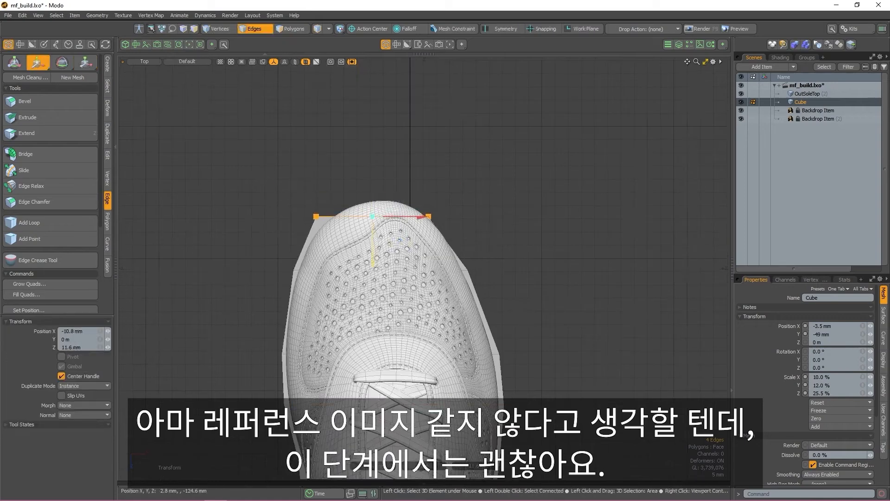
Scale the three crosswise edge loops from the laces back to the heel to match the shoe's width.
alt+shift+drag(457, 418, 420, 93)
double_click(464, 284)
key(r)
drag(418, 283, 401, 283)
alt+shift+drag(445, 353, 387, 304)
double_click(450, 304)
key(r)
alt+shift+drag(436, 367, 394, 332)
double_click(441, 331)
key(w)
key(space)
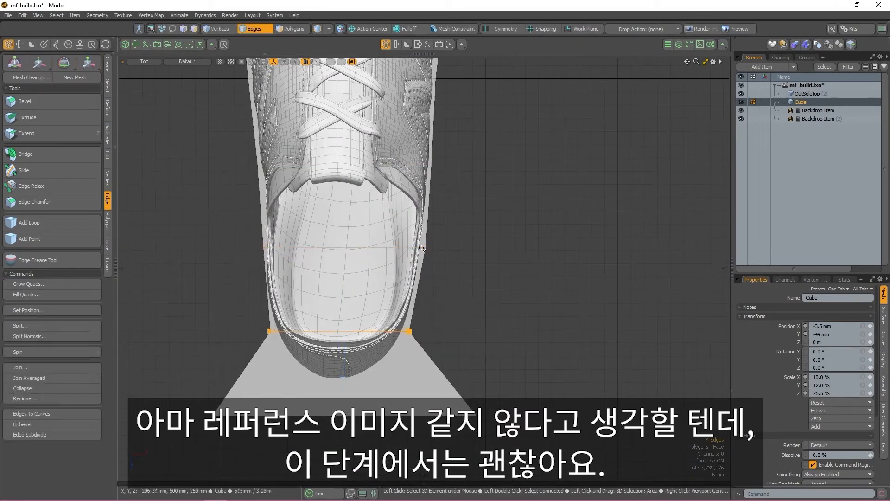
Nudge the edge loop beside the collar to the shoe's side and narrow the cube's heel end to the back of the shoe.
double_click(421, 246)
key(w)
drag(397, 246, 395, 247)
double_click(351, 414)
key(r)
drag(398, 416, 339, 387)
key(w)
key(space)
Add a lengthwise edge loop down the middle of the mesh and pull its heel edge back to round the heel.
click(84, 224)
click(305, 320)
key(space)
click(339, 377)
key(w)
key(space)
Move the centre edge of the toe end about -11.8 mm in Z to form the toe tip.
alt+shift+drag(324, 139, 316, 427)
alt+shift+drag(315, 70, 309, 192)
scroll(309, 193, up, 2)
click(318, 237)
key(w)
drag(320, 265, 319, 229)
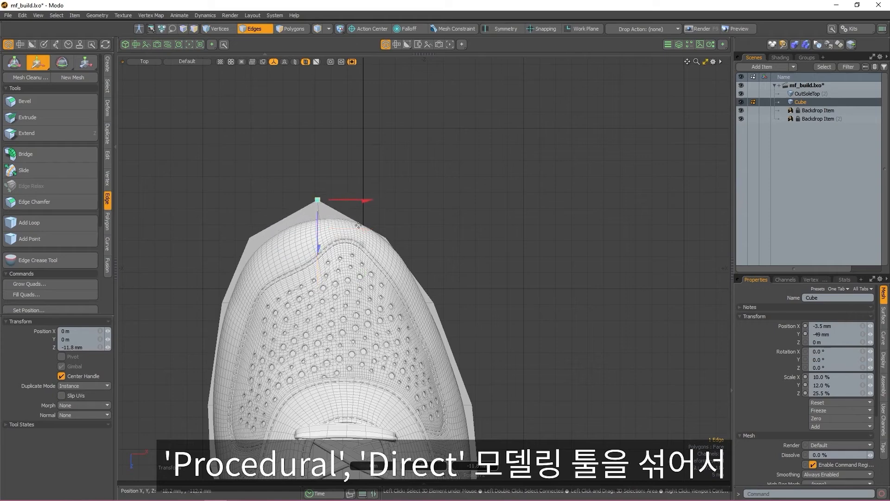
Select the corner edge beside the toe tip and move it slightly outward to follow the shoe's rounded toe.
key(space)
click(390, 215)
key(ctrl+1)
click(394, 193)
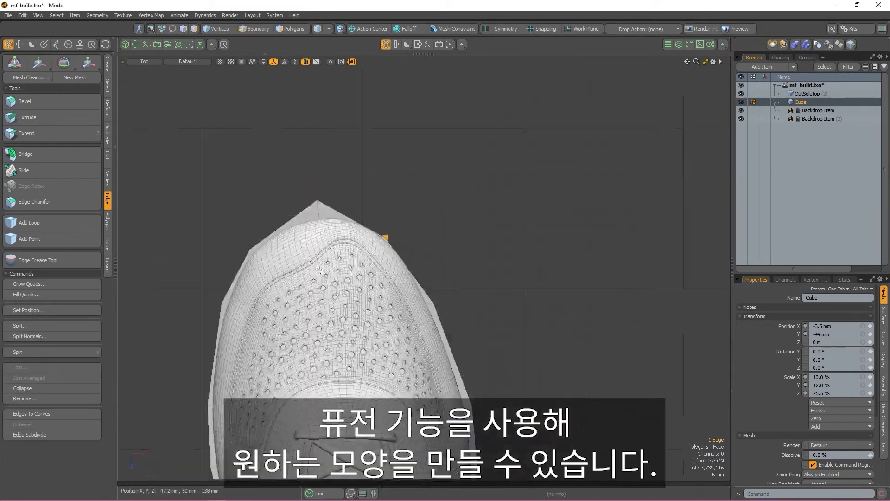
key(w)
key(space)
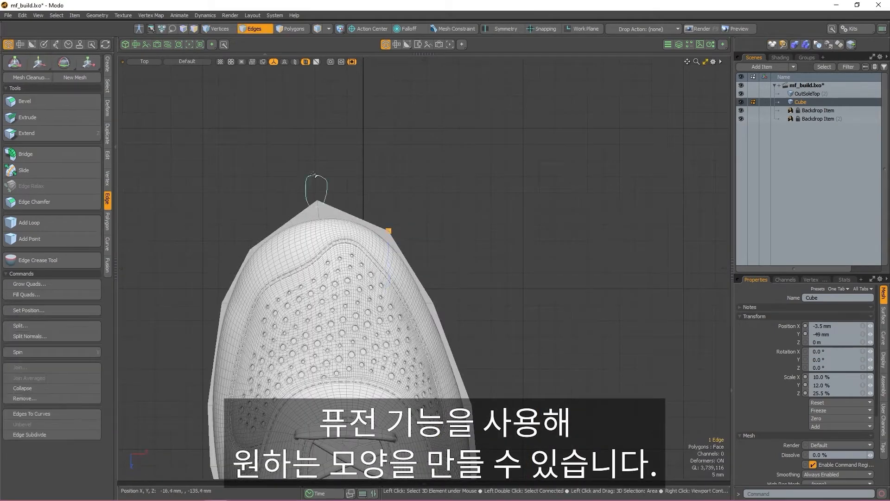
Adjust the toe tip edge and move the heel's corner edge about 0.8 mm in X and -2.6 mm in Z.
click(319, 204)
key(w)
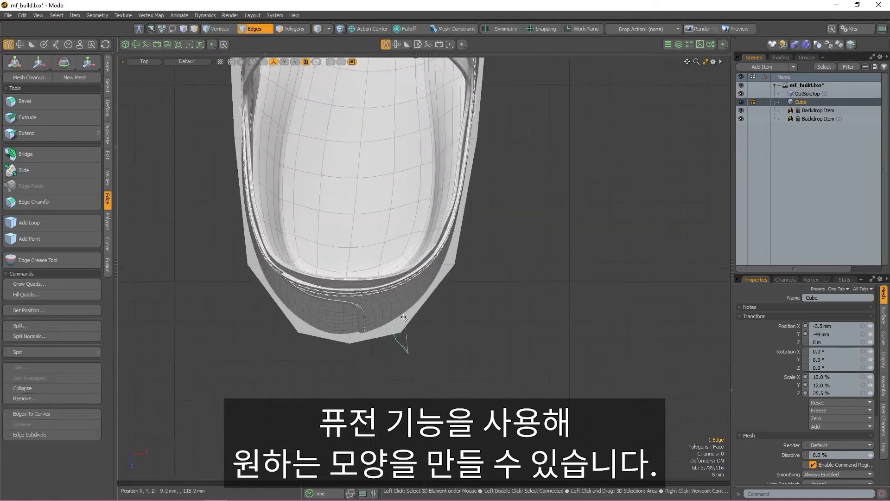
key(w)
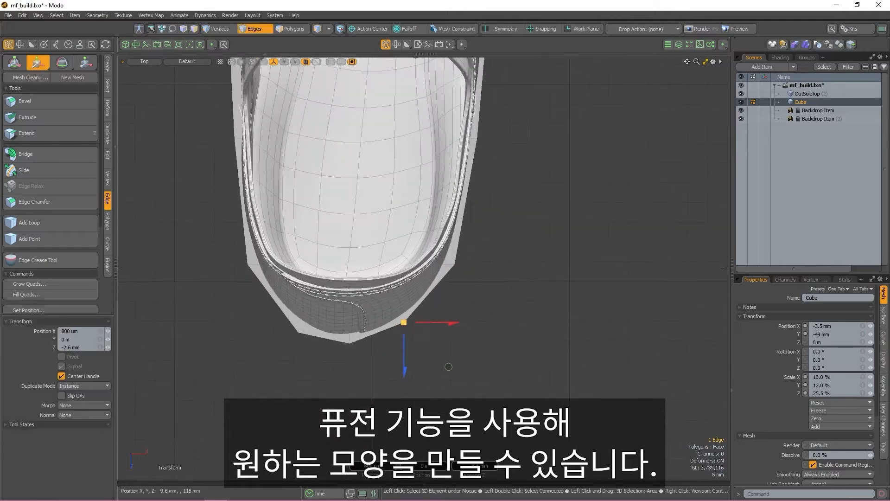
key(space)
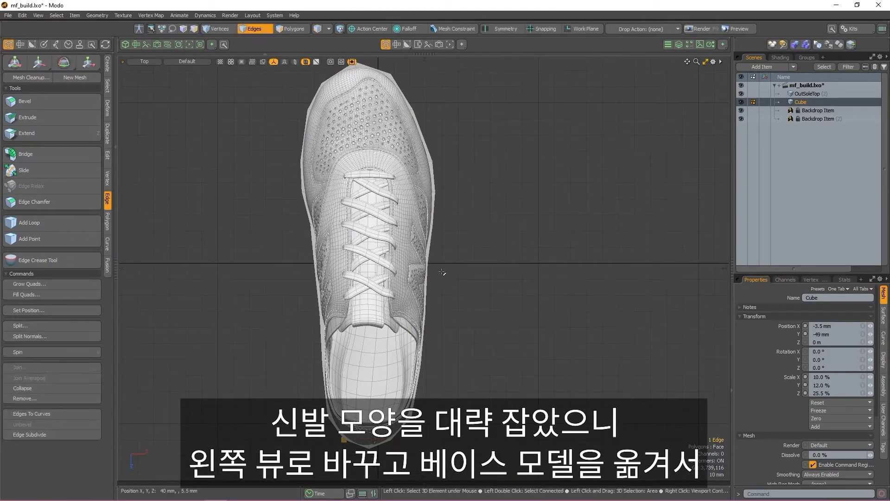
In the Left view, raise the whole mesh until it covers the midsole in the reference image, and hide the OutSoleTop item.
key(ctrl+space)
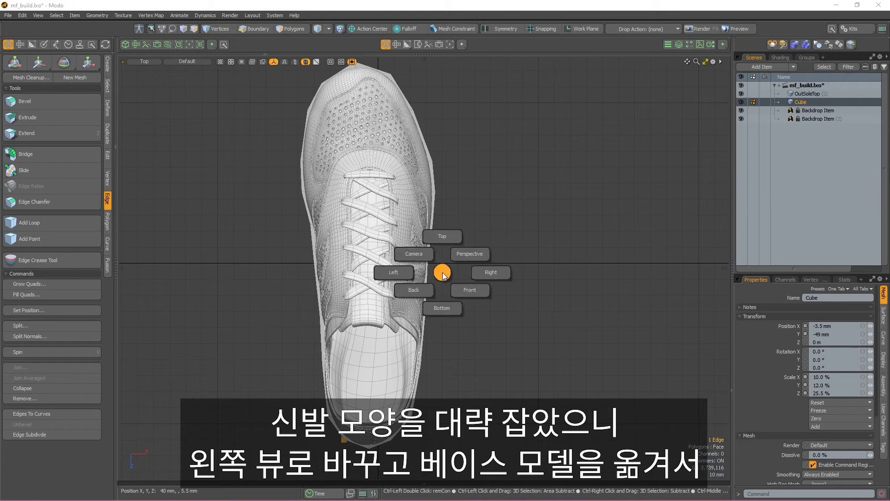
click(395, 273)
click(667, 427)
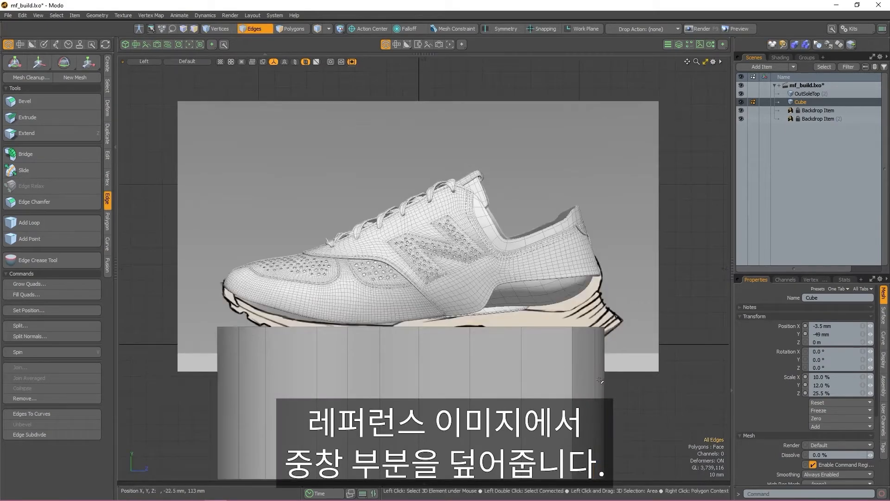
key(w)
drag(412, 376, 411, 303)
click(741, 94)
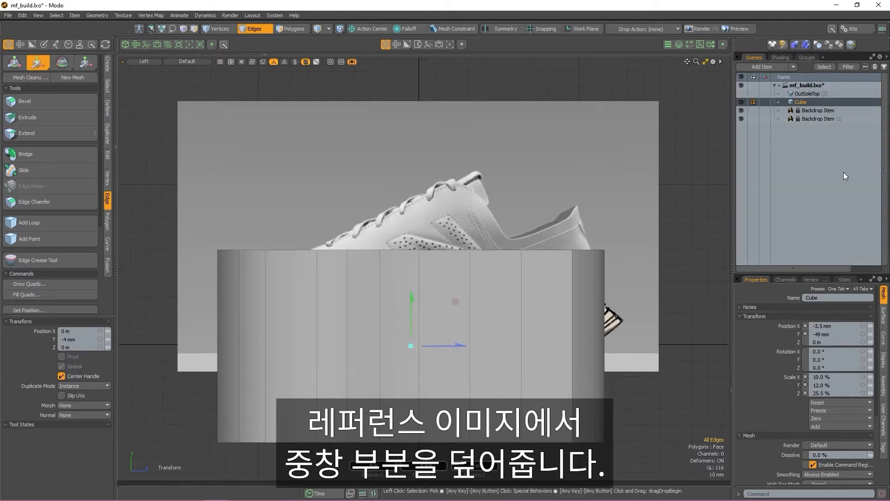
key(space)
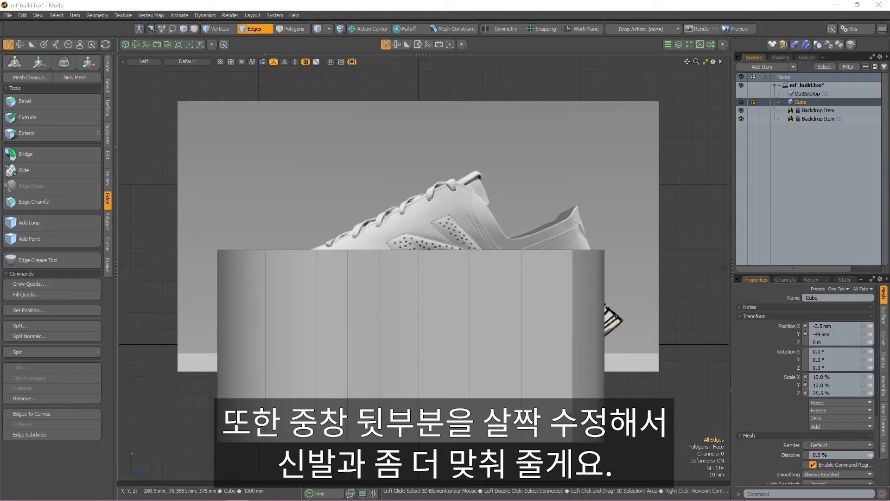
Extend the lower heel edges rearward to flare the midsole's back, and offset the last two selected edges -14 mm in Z.
right_drag(532, 443, 534, 445)
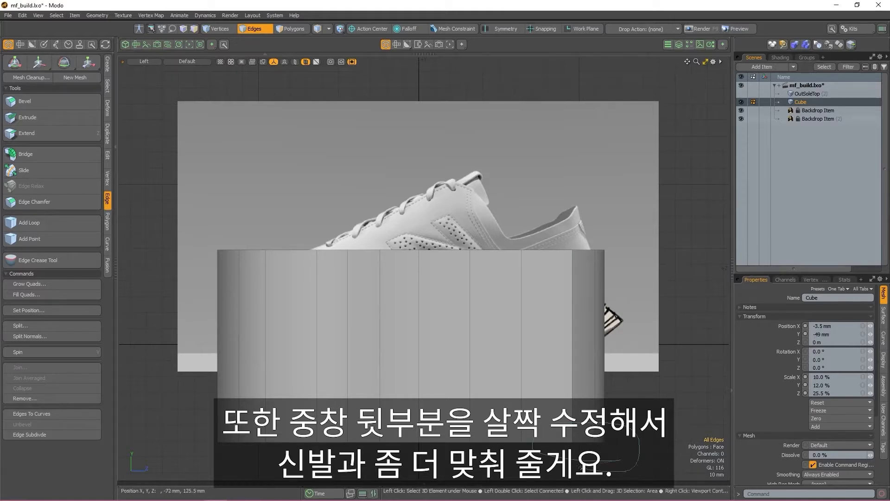
key(w)
drag(631, 442, 687, 442)
key(q)
right_drag(621, 435, 635, 451)
key(w)
drag(658, 443, 510, 434)
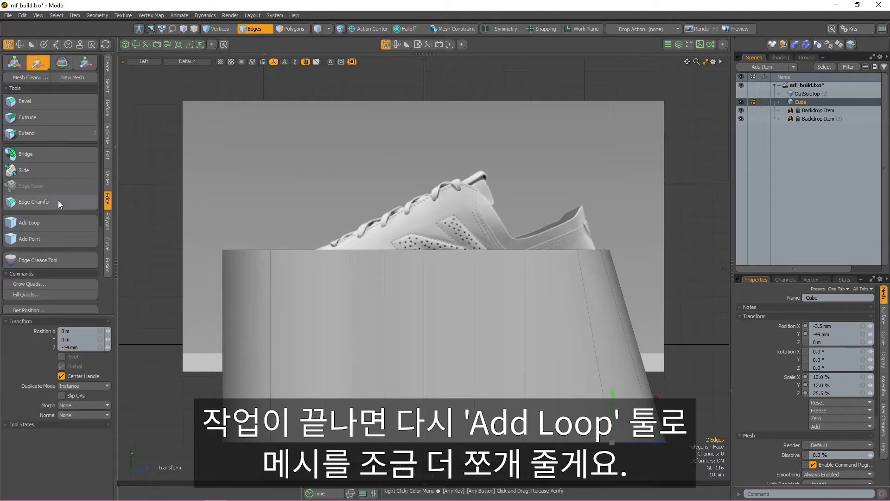
Divide the mesh's sides with horizontal edge loops at 50 % of their spans using Add Loop.
click(49, 223)
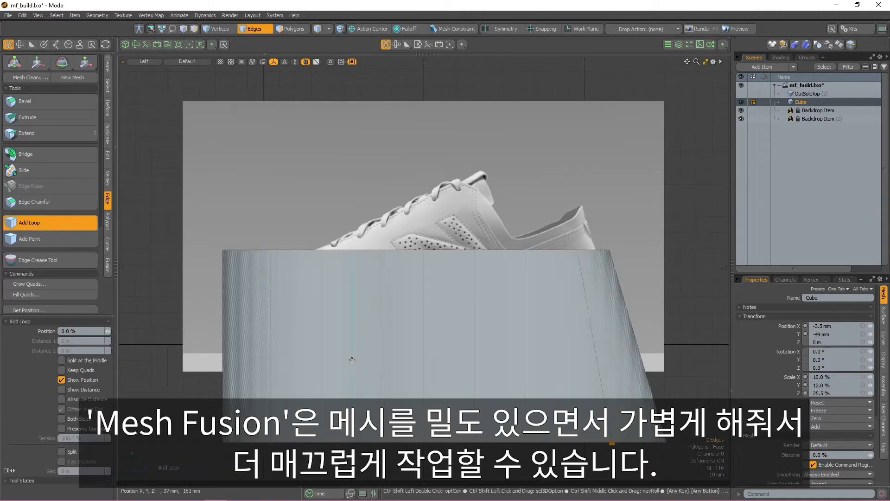
click(352, 299)
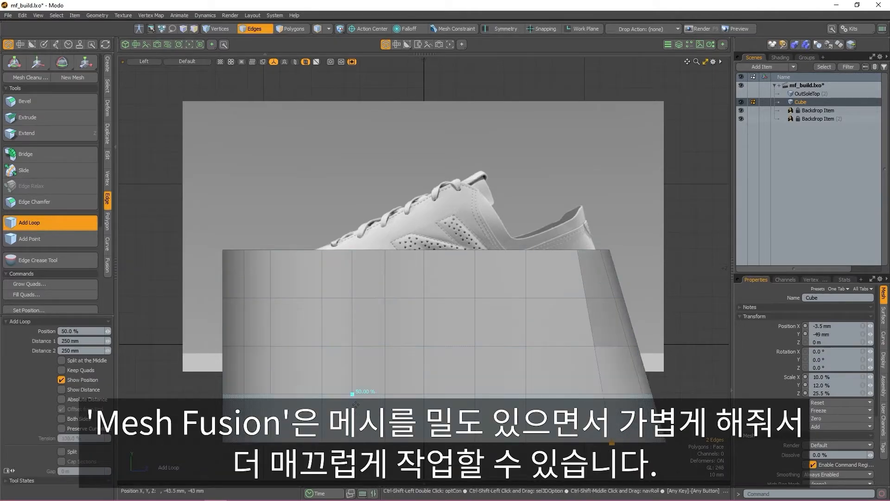
click(364, 385)
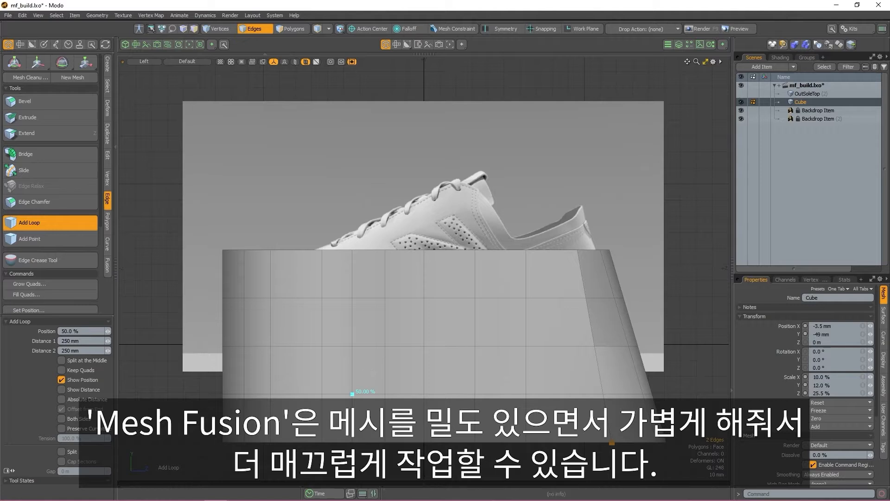
In the Perspective view, preview the mesh as a subdivision surface and turn subdivision off again.
key(ctrl+space)
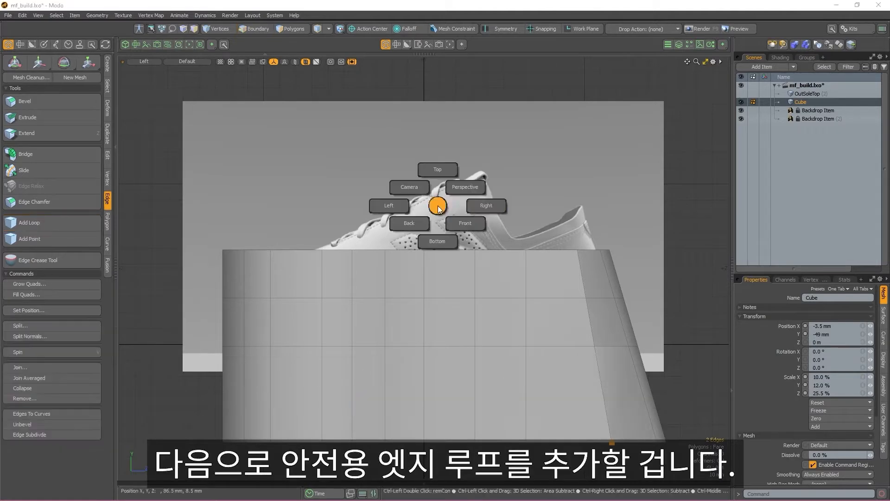
click(463, 186)
alt+drag(550, 227, 635, 270)
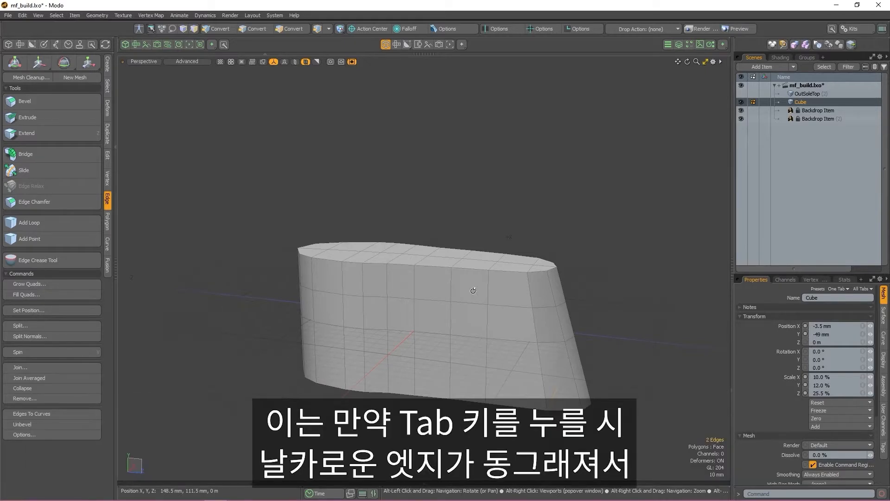
key(Tab)
alt+drag(473, 290, 462, 358)
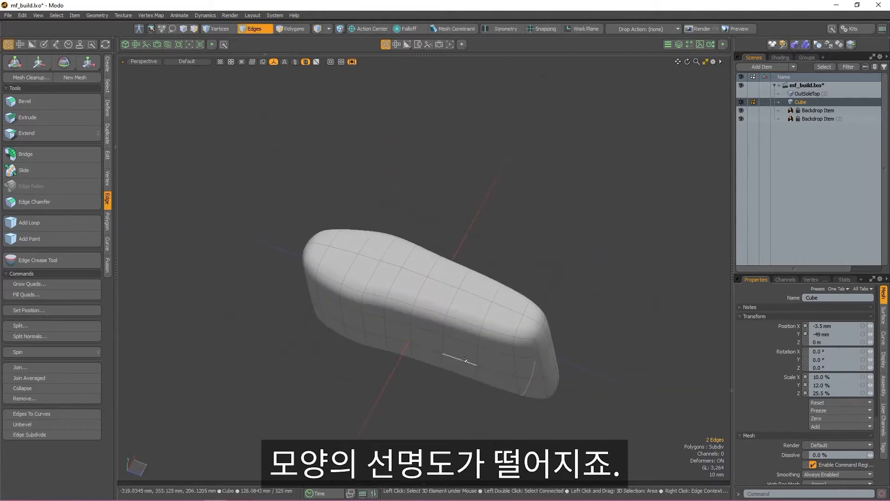
key(Tab)
Select all polygons of the mesh's top face and bevel them with a small inset to create a supporting ring.
alt+drag(380, 253, 395, 263)
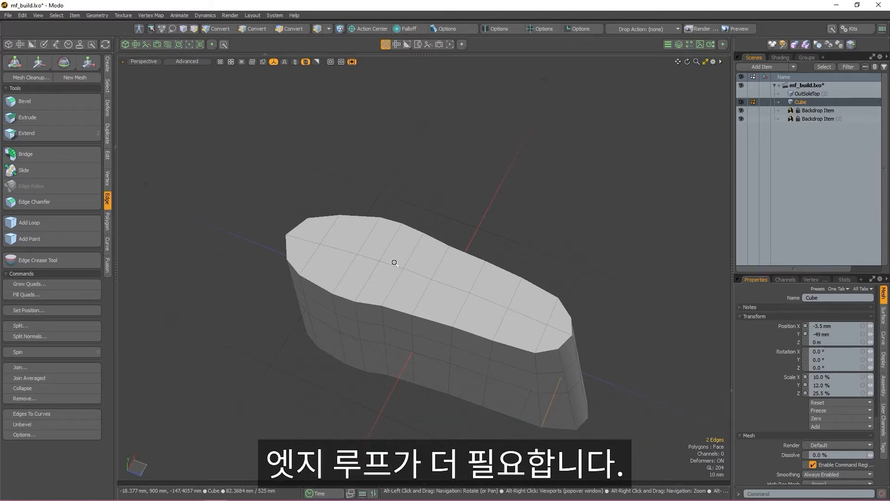
alt+right_drag(395, 262, 397, 264)
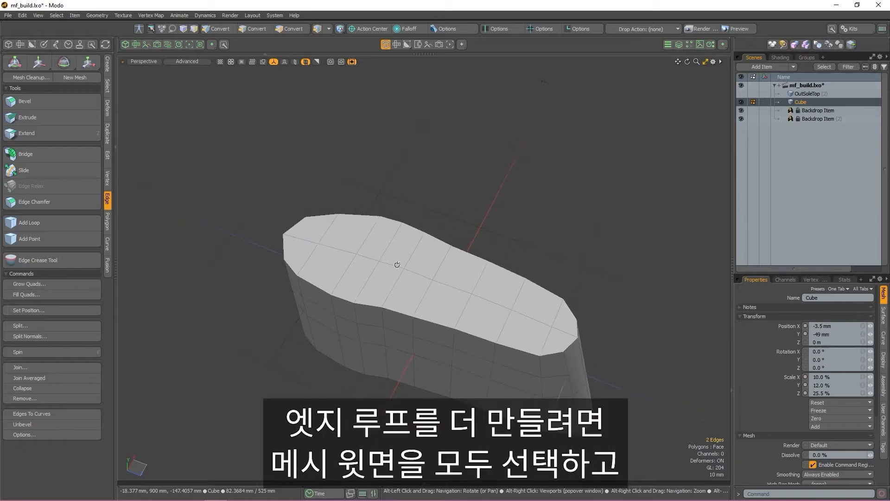
key(3)
click(301, 252)
mouse_move(314, 233)
shift+mouse_down()
mouse_move(354, 268)
mouse_move(391, 253)
mouse_move(438, 287)
mouse_move(494, 296)
mouse_move(559, 342)
shift+mouse_up()
key(shift+b)
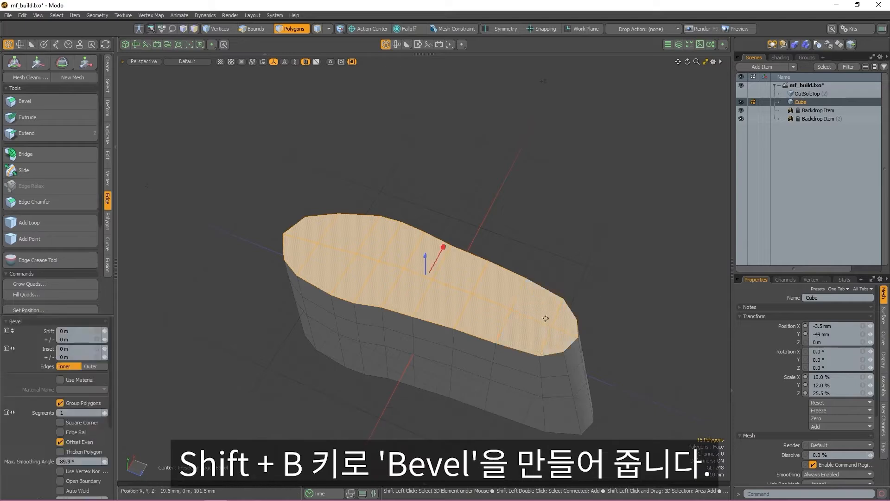
drag(444, 248, 443, 247)
key(q)
key(r)
key(q)
Select all polygons of the mesh's bottom face and bevel them with a small inset.
alt+drag(533, 445, 541, 370)
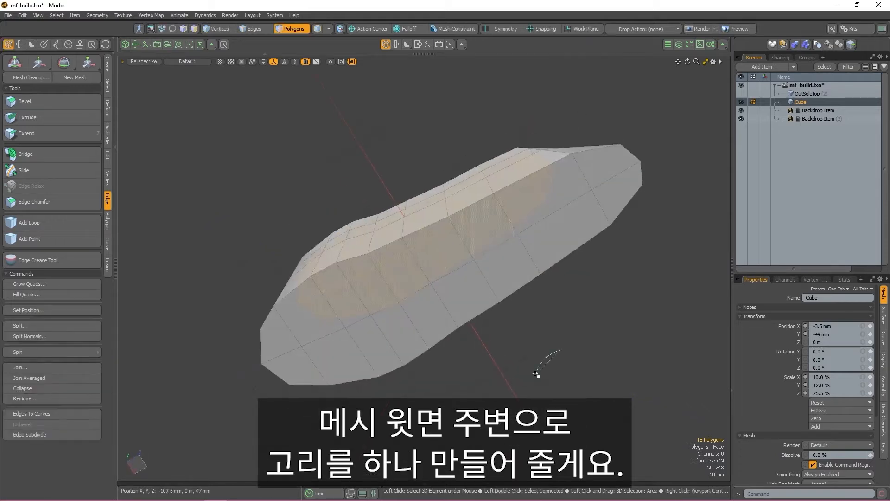
click(278, 338)
mouse_move(278, 337)
shift+mouse_down()
mouse_move(608, 181)
mouse_move(366, 337)
mouse_move(297, 364)
shift+mouse_up()
key(b)
click(616, 360)
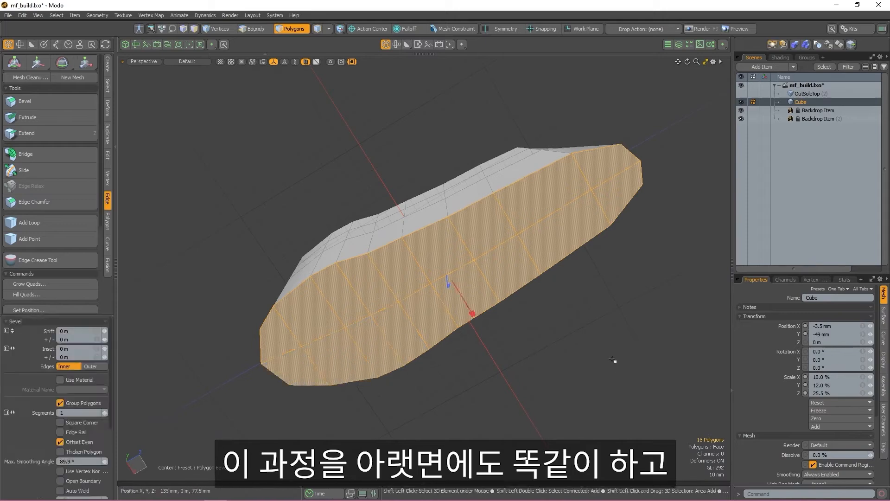
drag(474, 315, 472, 313)
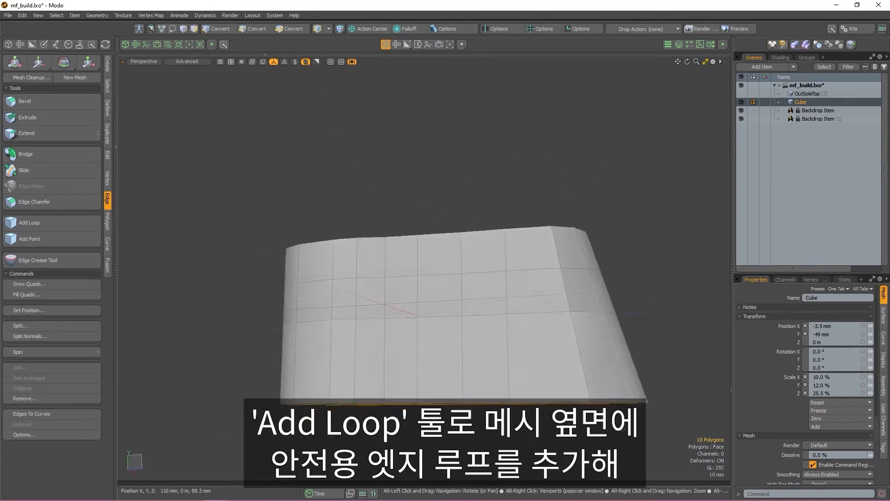
Leave polygon selection and add a horizontal safety edge loop just below the mesh's top edge at about 87 %.
click(284, 32)
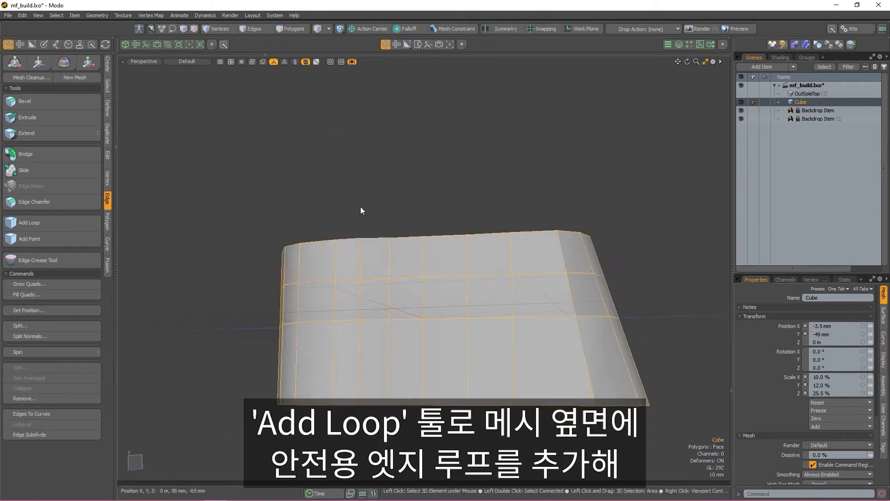
click(327, 187)
click(380, 310)
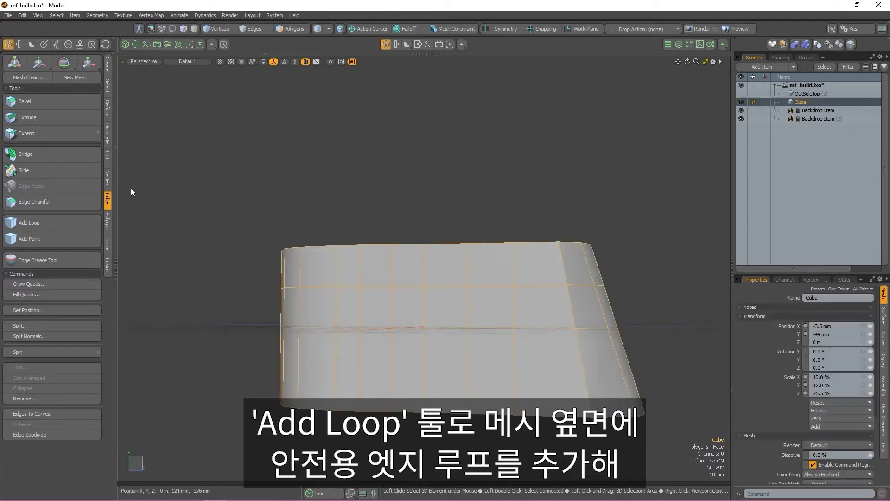
click(29, 223)
click(336, 251)
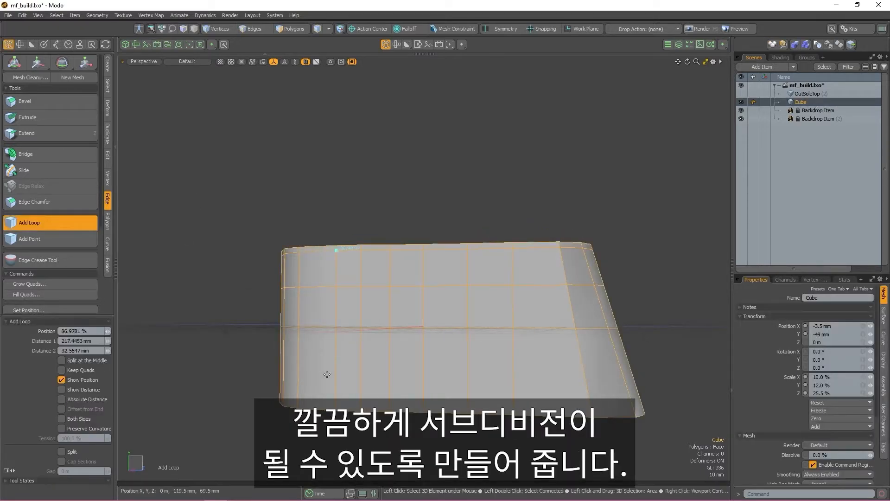
Add a second horizontal safety edge loop just above the mesh's bottom edge and turn on subdivision for the mesh.
click(335, 401)
key(space)
alt+drag(228, 279, 259, 299)
key(Tab)
click(479, 386)
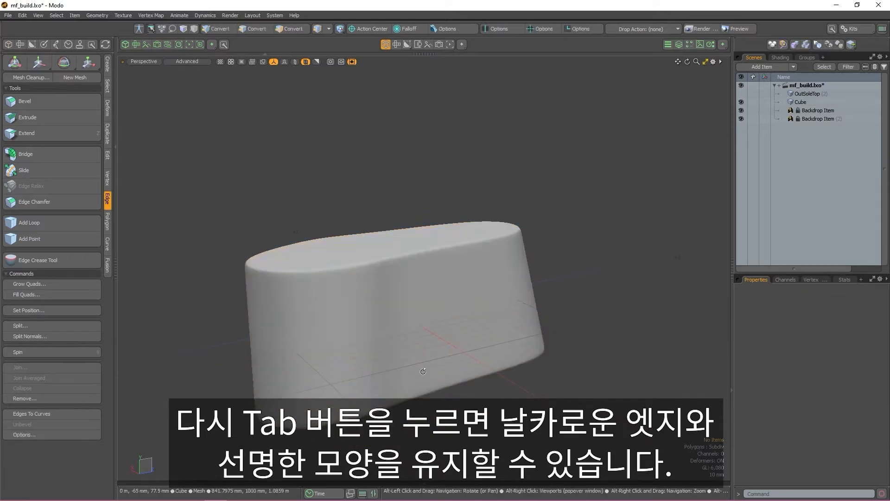
alt+drag(479, 386, 390, 385)
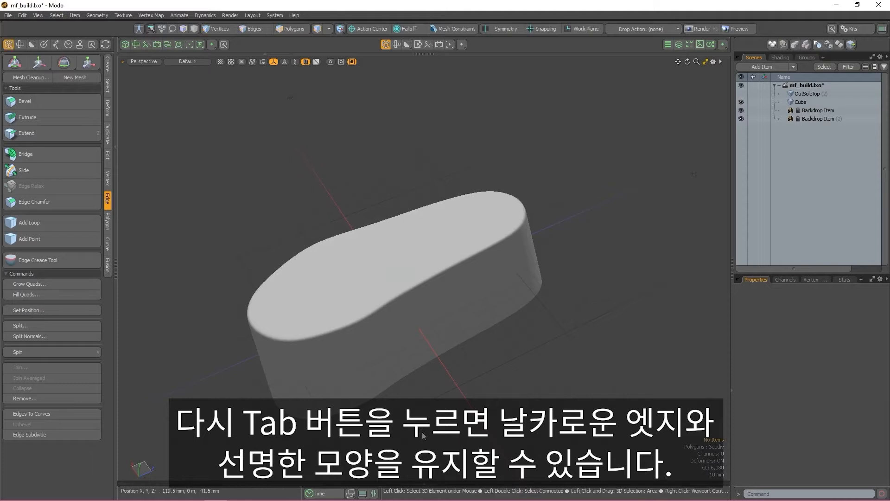
Rename the Cube mesh item as MIDSOLE_BASE.
click(813, 101)
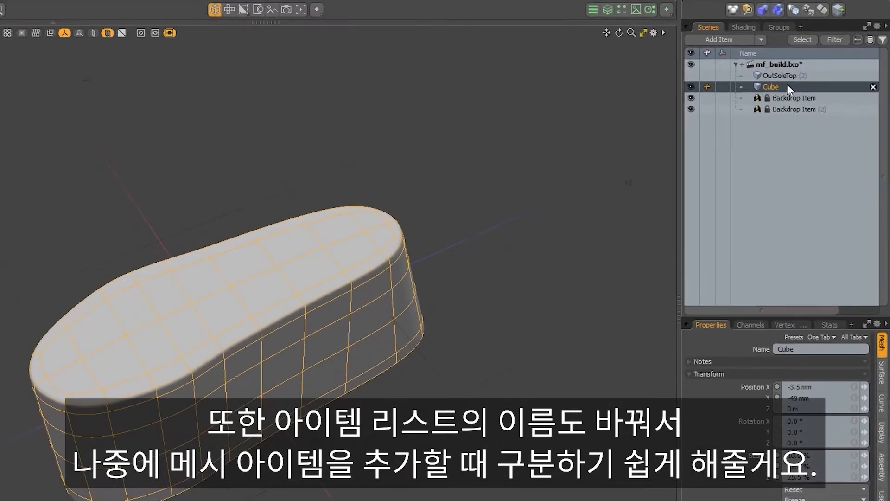
click(802, 349)
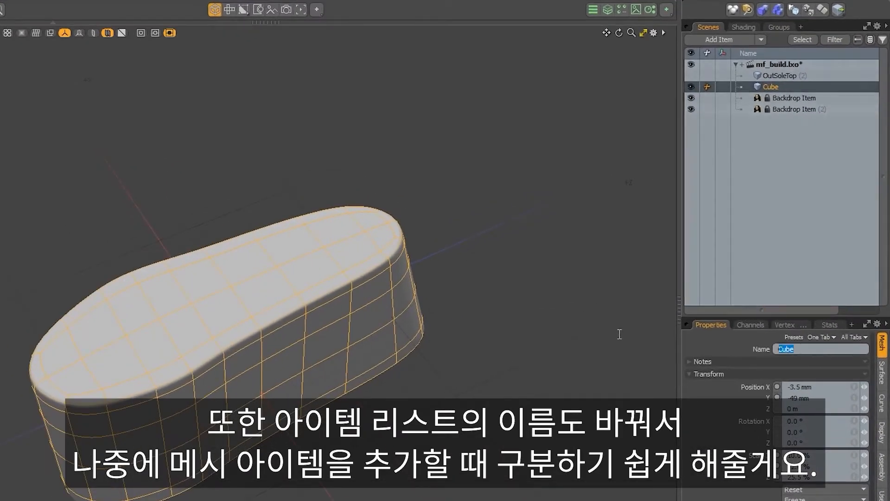
text(MIDSOLE_BASE)
key(Return)
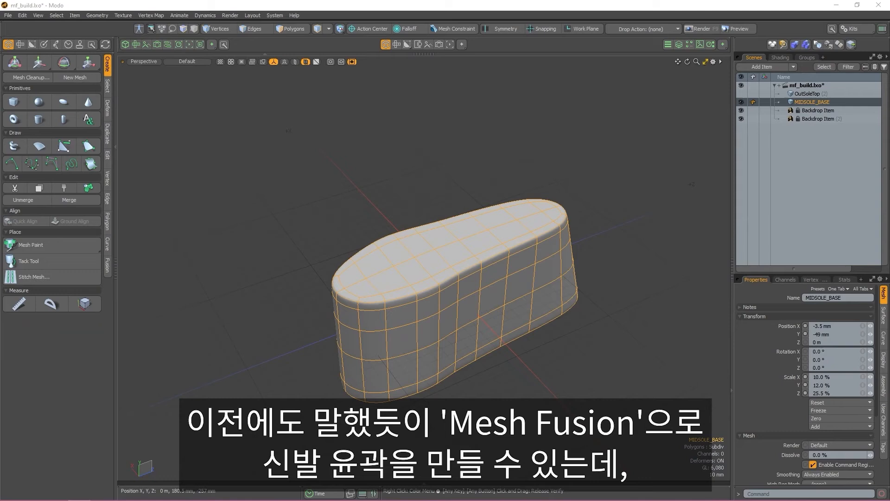
Show the reference image in the Left view with the shoe and midsole meshes hidden.
click(336, 168)
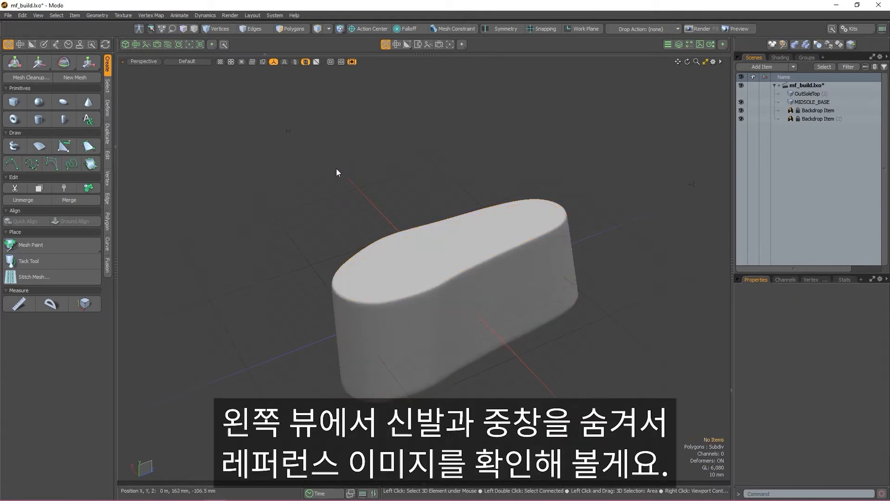
key(ctrl+space)
click(302, 170)
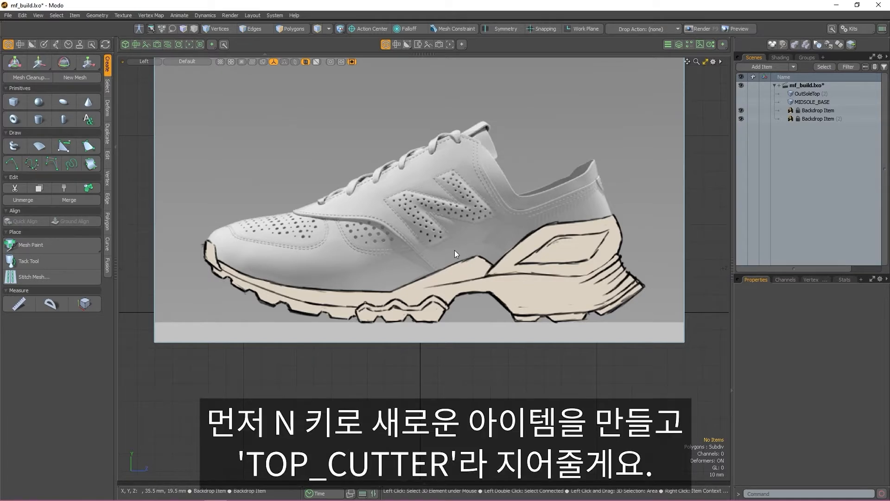
Create a new mesh item and name it TOP_CUTTER.
key(n)
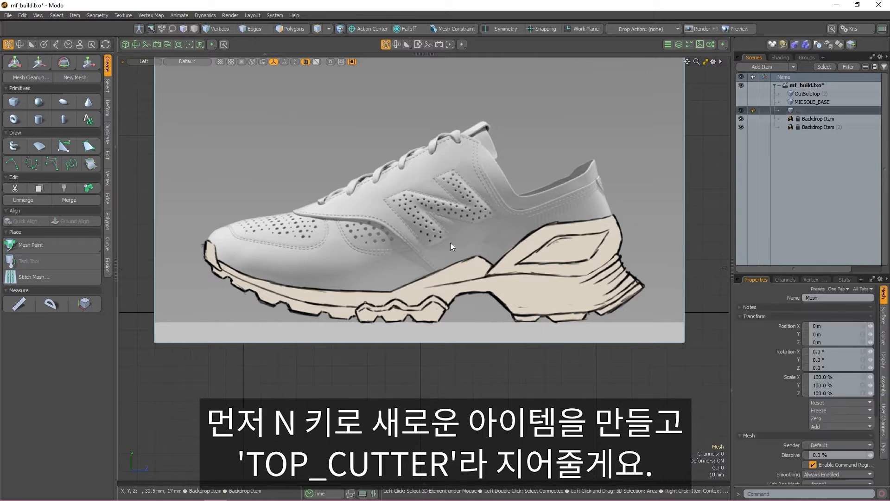
drag(835, 298, 616, 294)
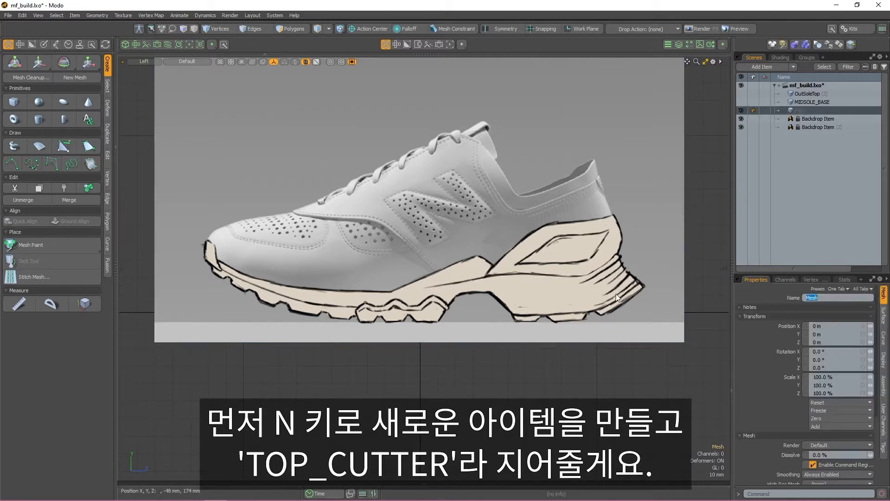
text(TOP_CUTTER)
key(Return)
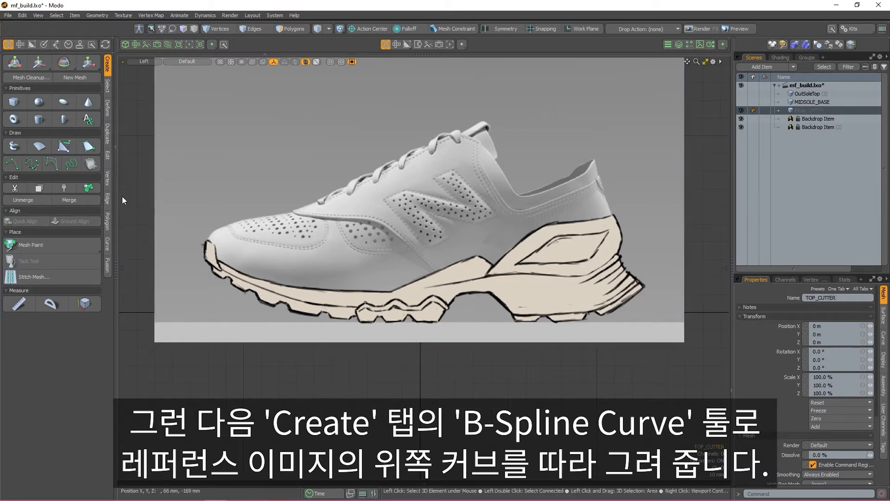
Draw a B-Spline curve from in front of the toe along the sketched midsole's upper line to the arch, adjusting its points to the sketch.
click(52, 163)
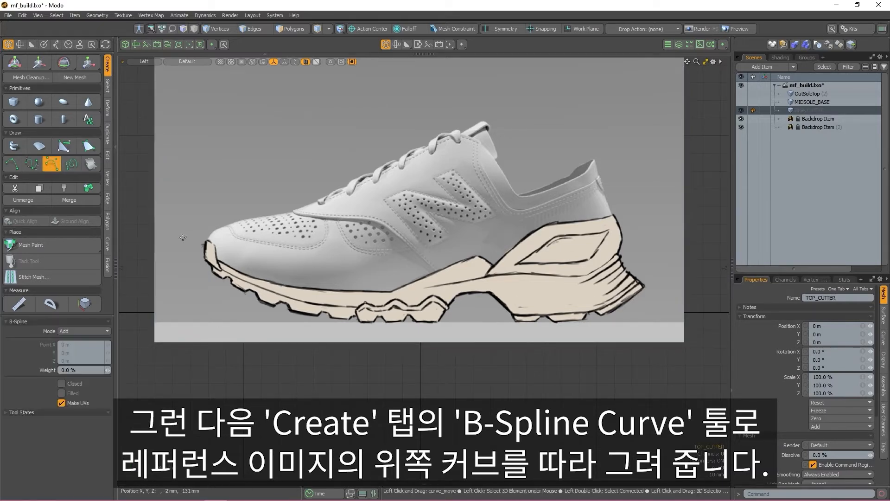
click(167, 227)
click(257, 277)
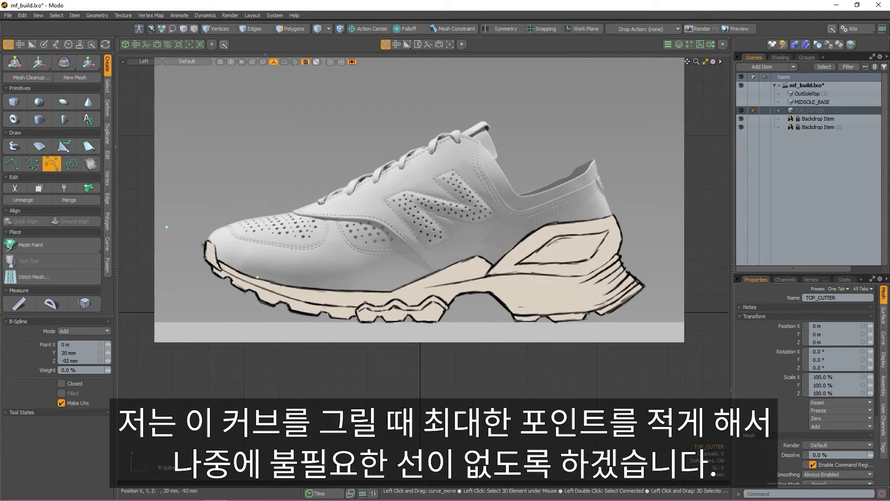
click(487, 274)
drag(256, 275, 249, 302)
drag(370, 291, 373, 300)
drag(494, 273, 482, 277)
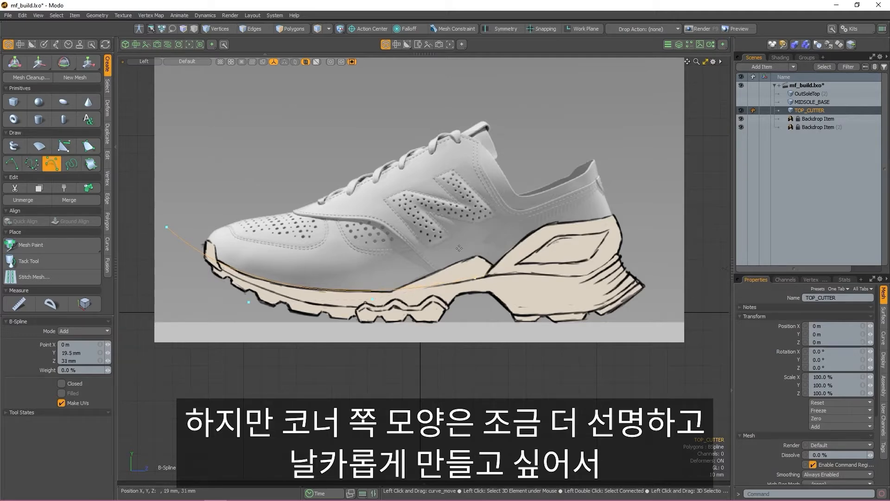
Continue the B-Spline with closely spaced points at the arch corner, up the heel's slope, along its top edge and past the heel.
scroll(459, 248, up, 8)
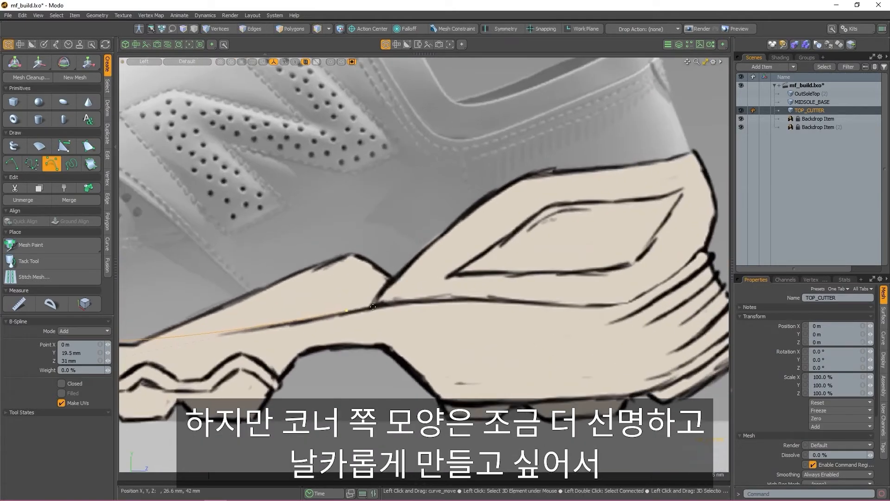
click(373, 306)
click(390, 282)
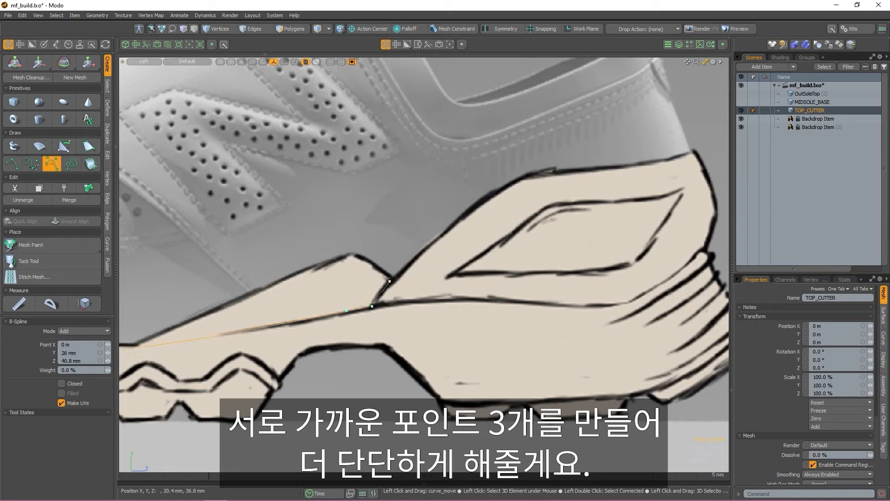
click(523, 175)
drag(372, 306, 395, 267)
drag(524, 176, 528, 173)
click(692, 152)
scroll(686, 154, down, 2)
click(632, 136)
Move the curve's toe and forefoot points so it follows the sketched upper line, and finish the B-Spline.
alt+shift+drag(642, 171, 529, 203)
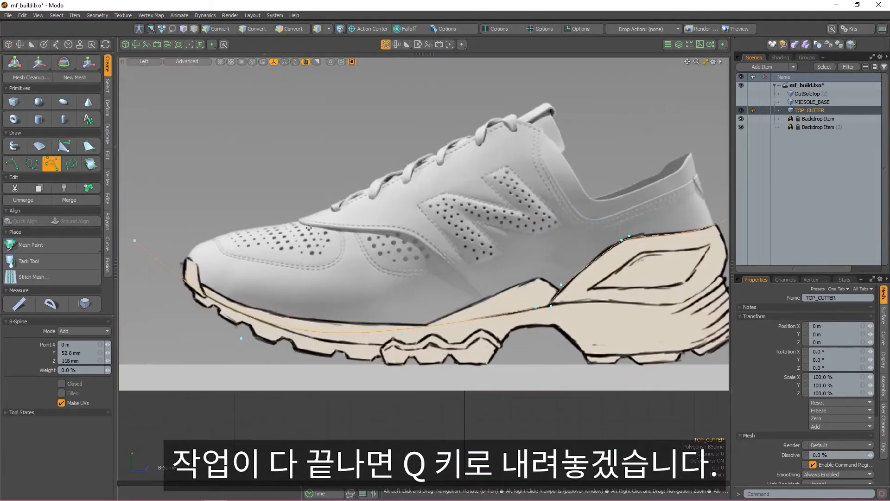
drag(242, 330, 223, 315)
drag(404, 335, 405, 335)
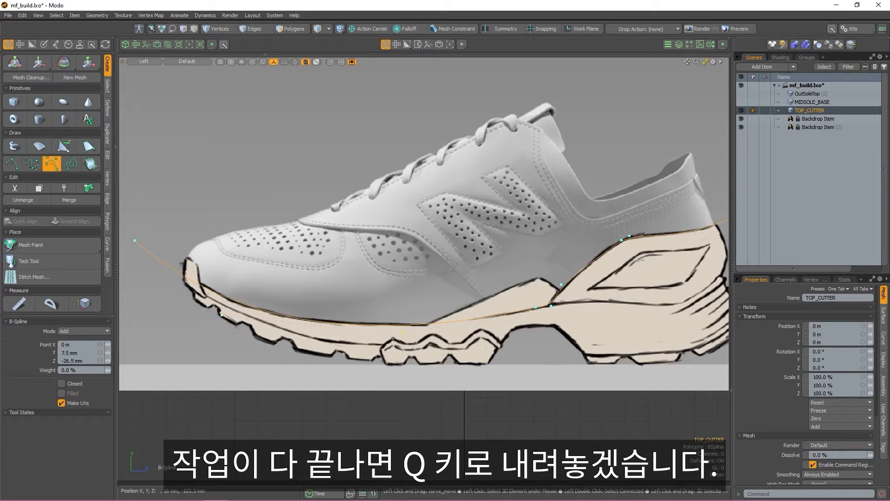
scroll(544, 288, down, 2)
alt+shift+drag(544, 287, 486, 307)
key(space)
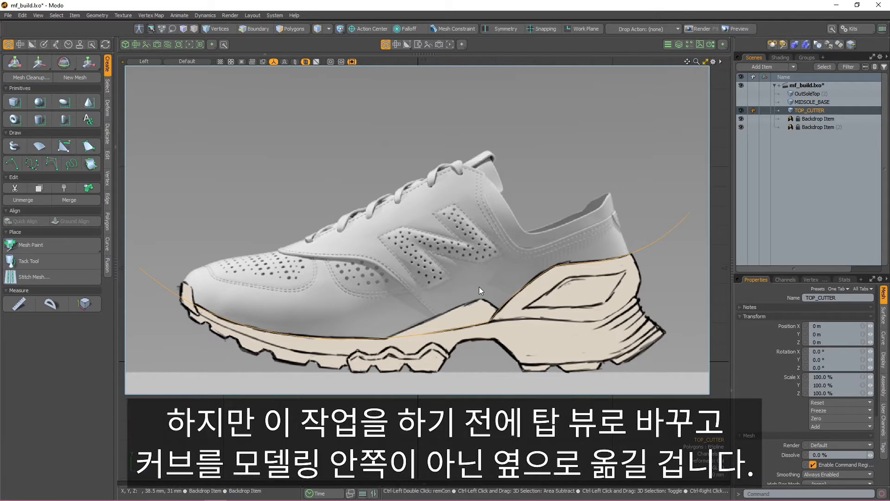
In the Top view with OutSoleTop shown, move the TOP_CUTTER curve beside the shoe to -54.5 mm in X.
key(ctrl+space)
click(483, 246)
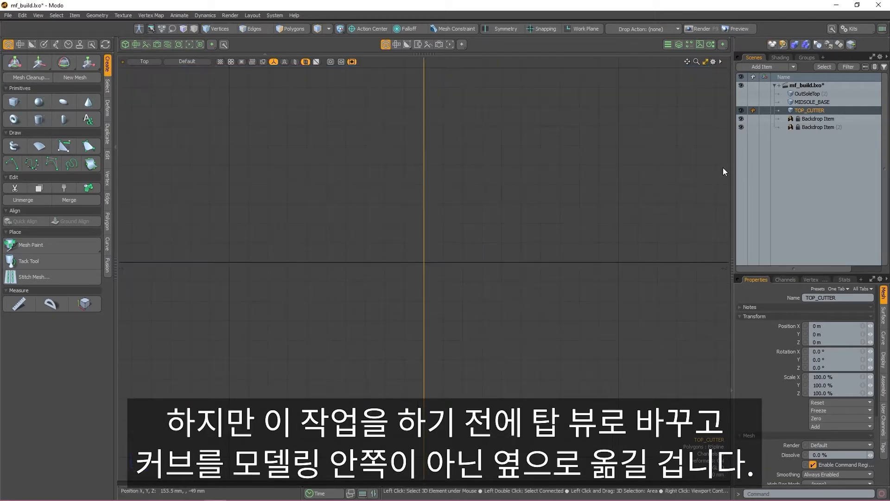
click(741, 93)
scroll(510, 207, down, 5)
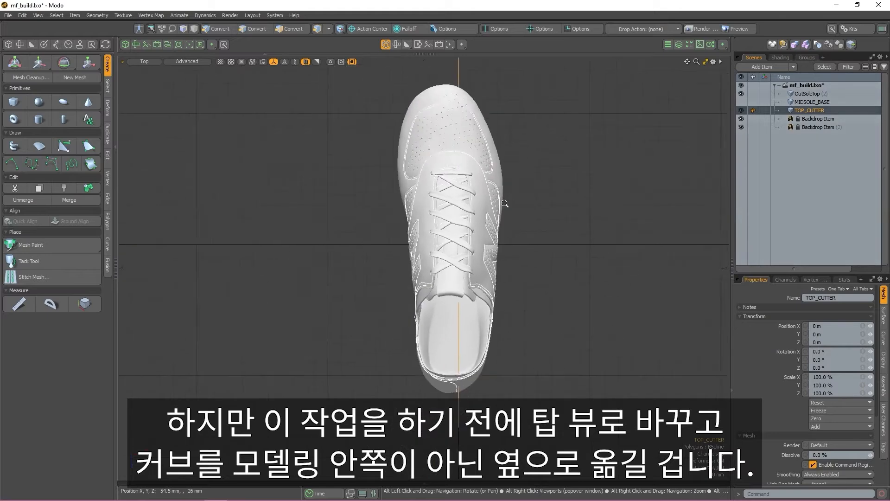
key(w)
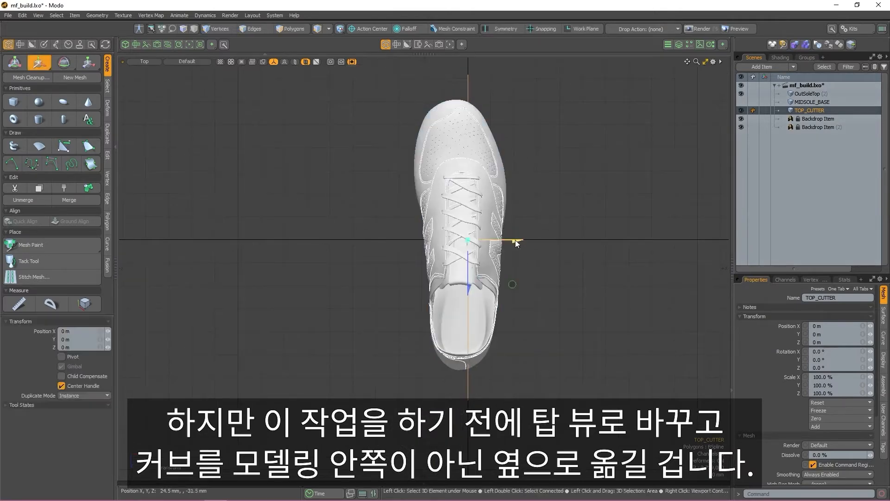
drag(516, 240, 455, 244)
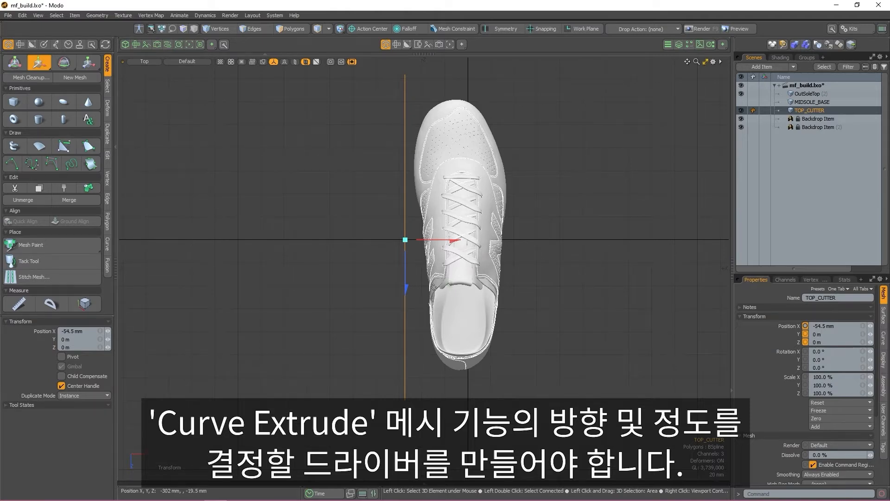
Create another new mesh item and name it TOP_DRIVER.
key(n)
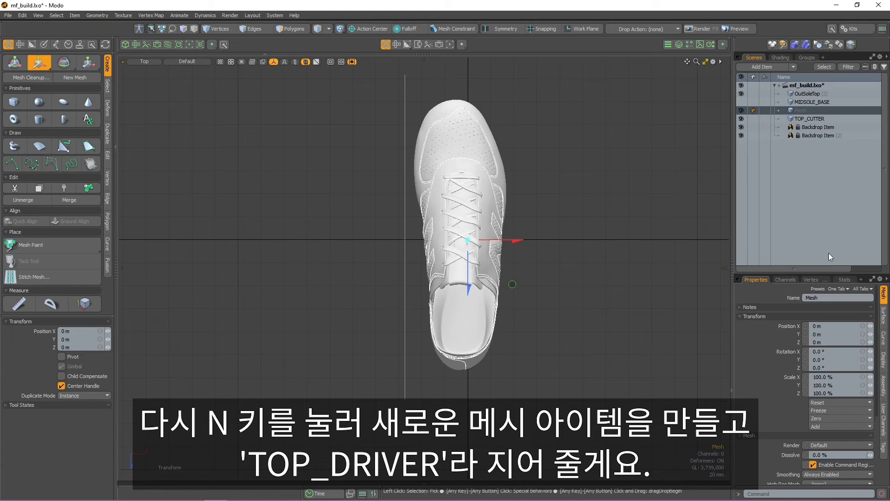
click(830, 297)
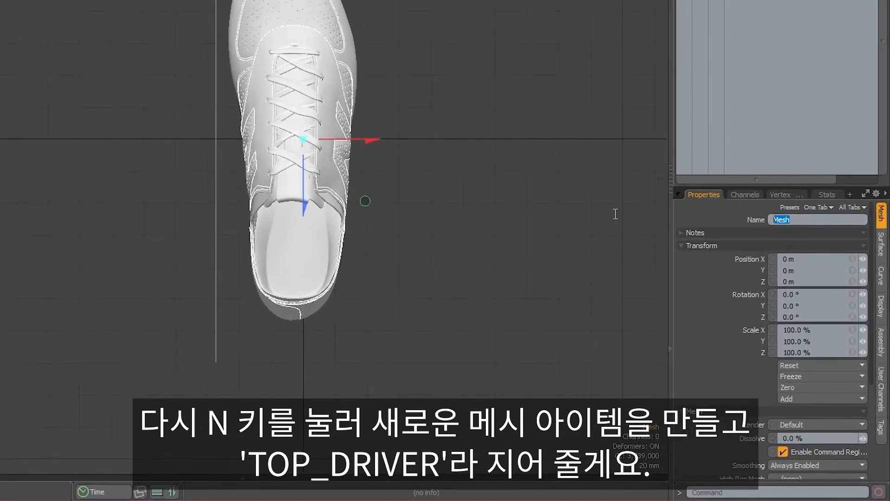
text(TOP_DRIVER)
key(Return)
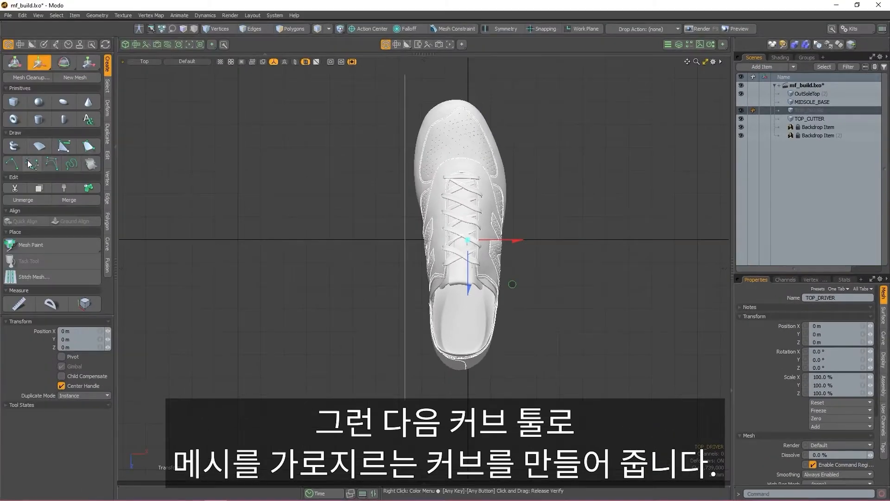
Draw a straight two-point curve across the shoe, from the cutter curve to about 80 mm in X on the opposite side.
click(12, 163)
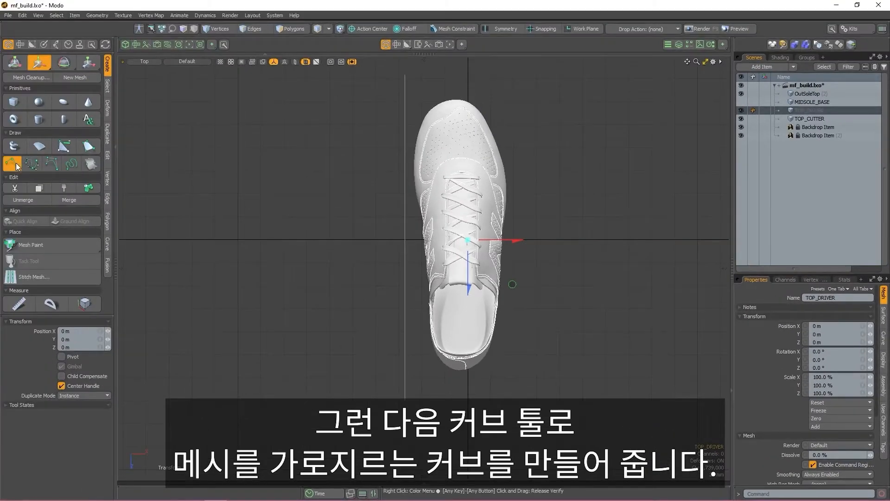
click(405, 239)
click(561, 240)
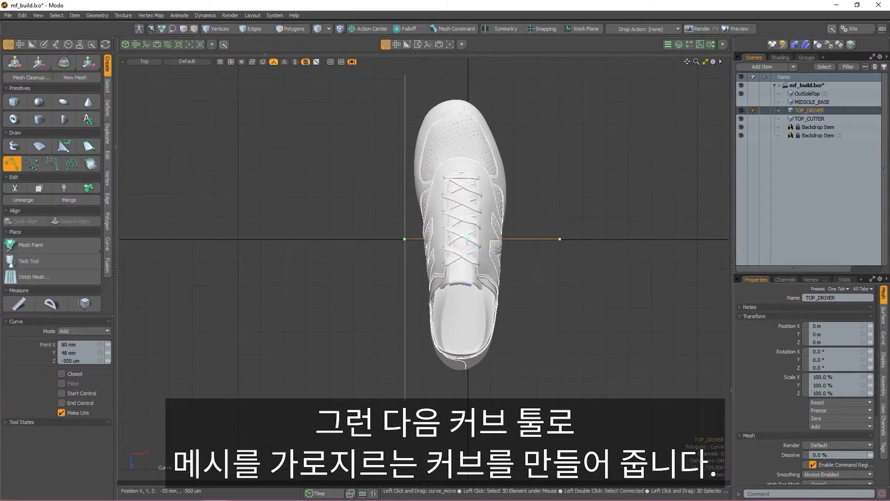
key(space)
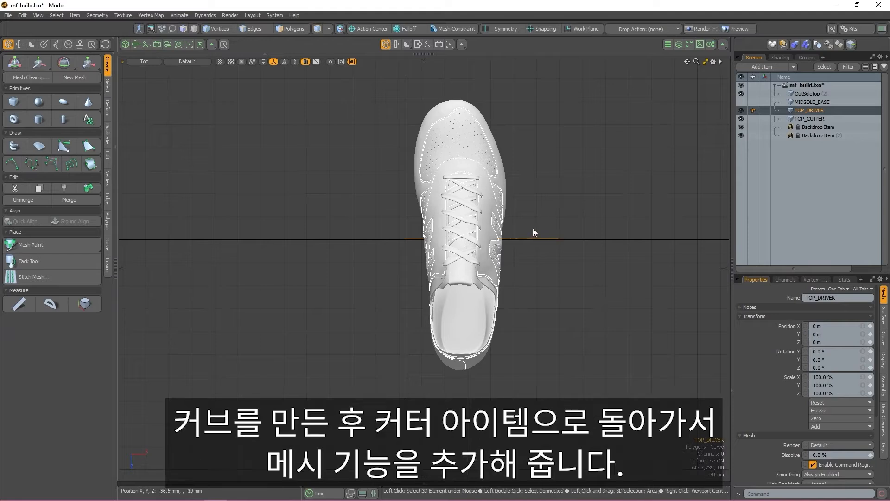
Add a Curve Rebuild mesh operation to the TOP_CUTTER item.
click(810, 119)
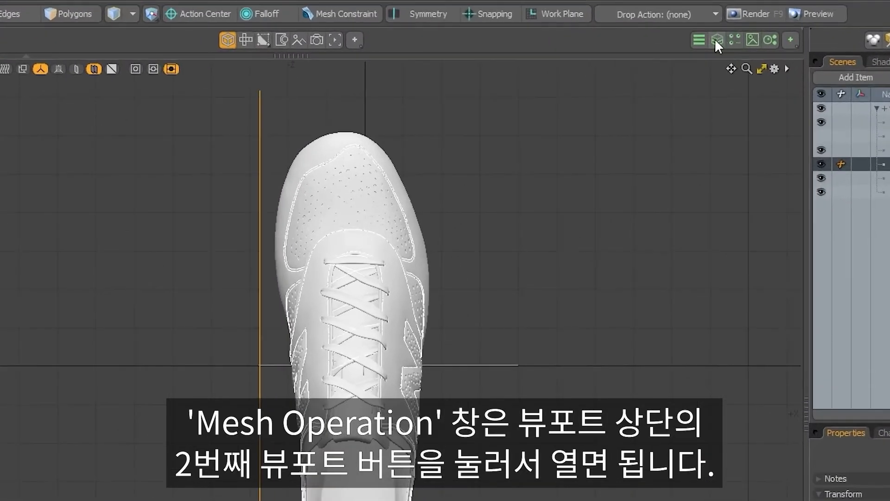
click(717, 40)
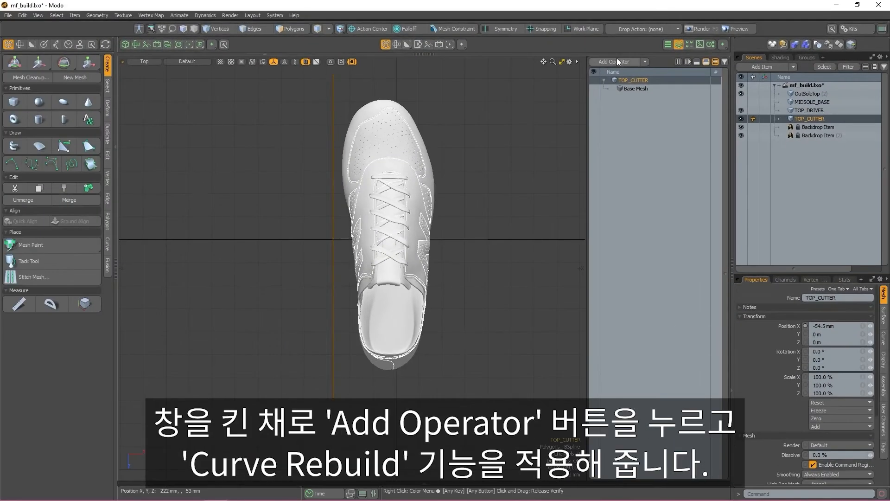
click(617, 58)
text(CURVE RE)
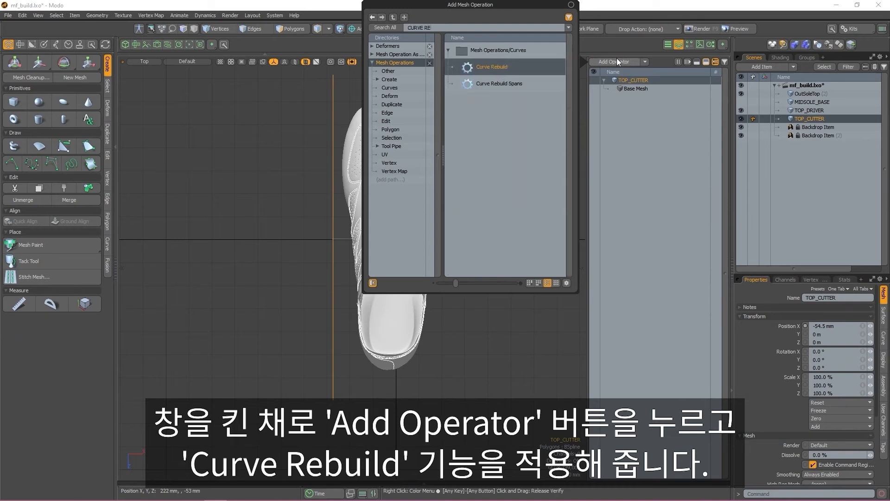
key(Return)
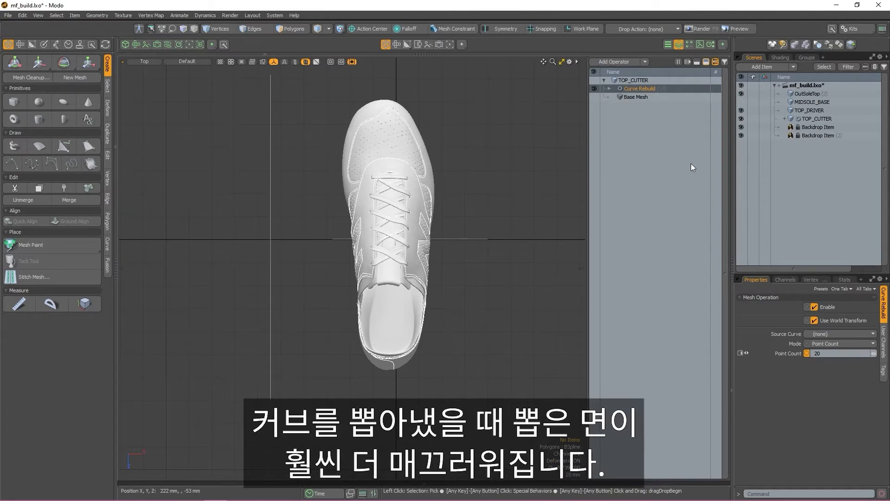
Add a Curve Extrude mesh operation to the TOP_CUTTER item, using TOP_DRIVER as its path.
click(681, 167)
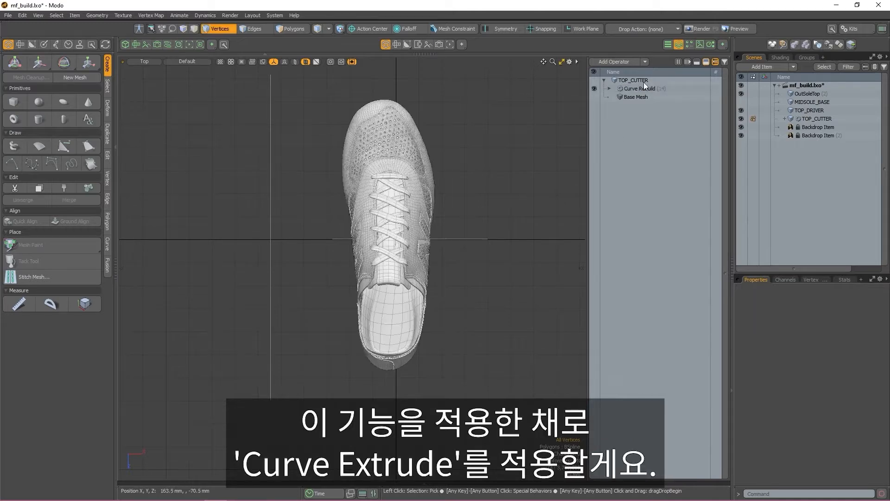
click(618, 62)
text(curve extrude)
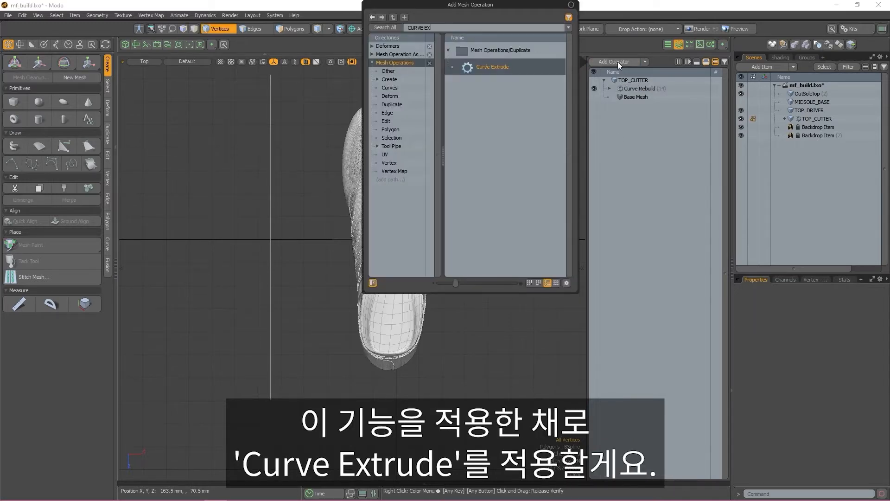
key(Return)
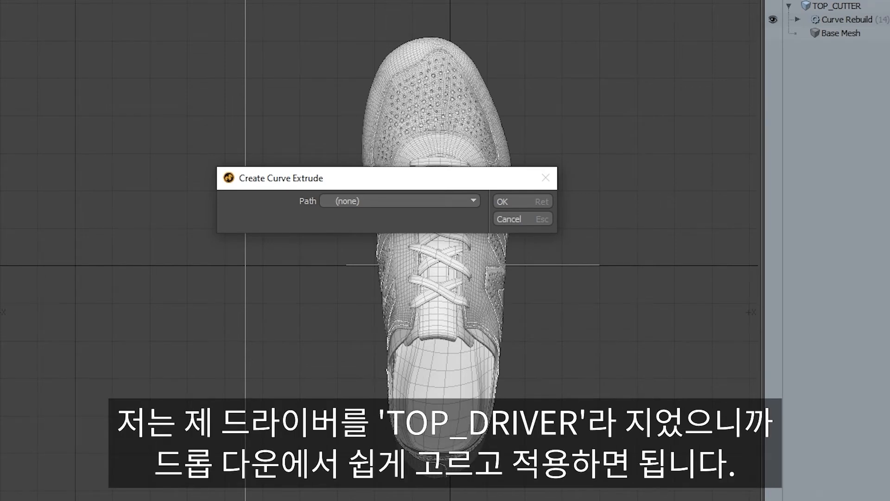
click(367, 197)
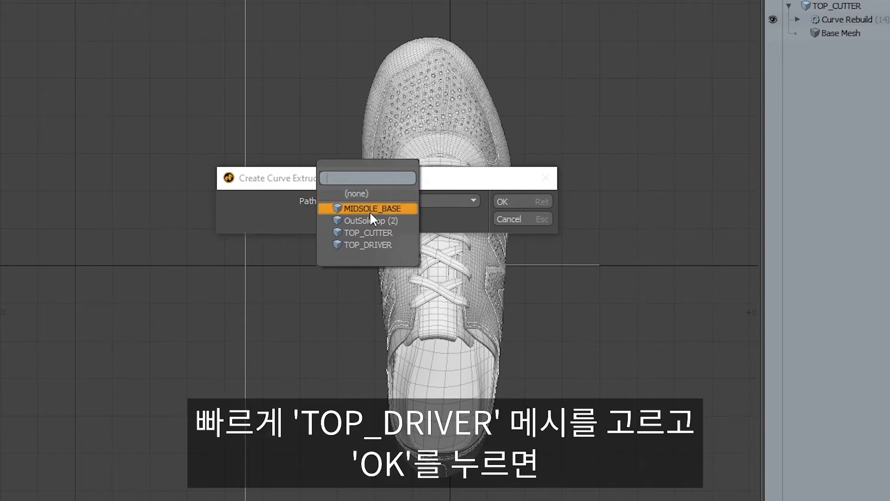
click(369, 244)
click(509, 203)
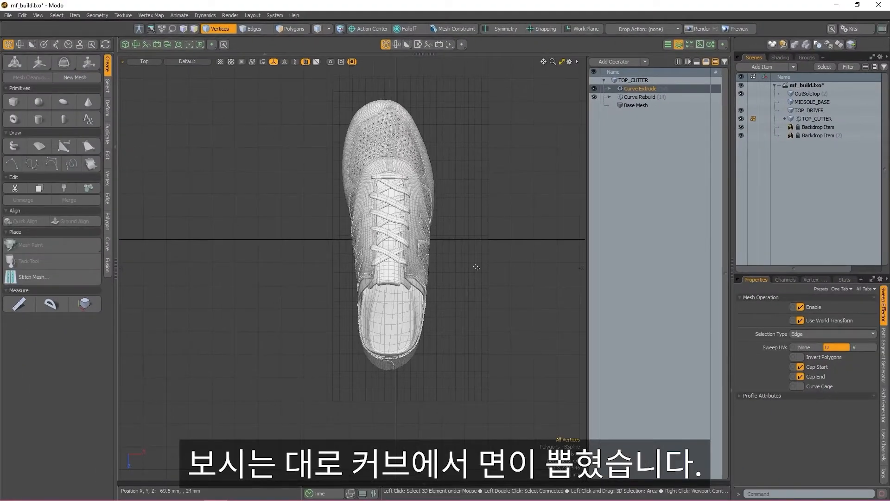
In the Perspective view, turn off Cap Start and Cap End for the Curve Extrude operation.
key(ctrl+space)
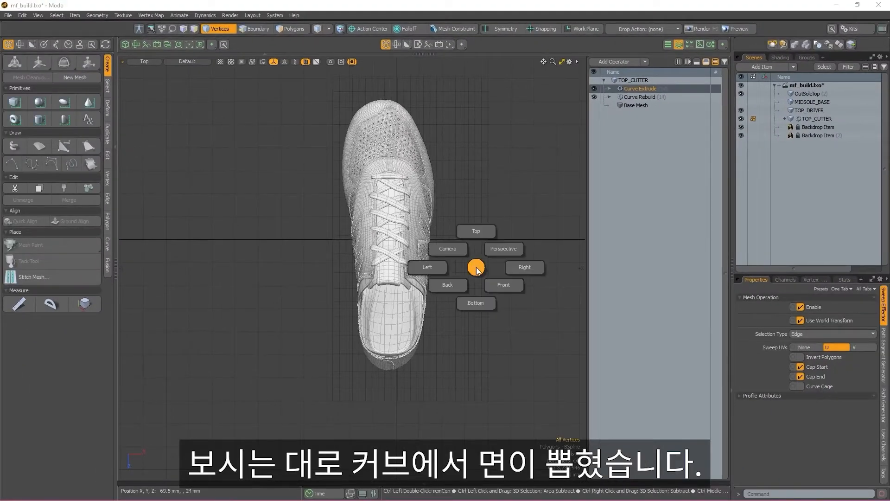
click(514, 255)
alt+drag(471, 302, 417, 295)
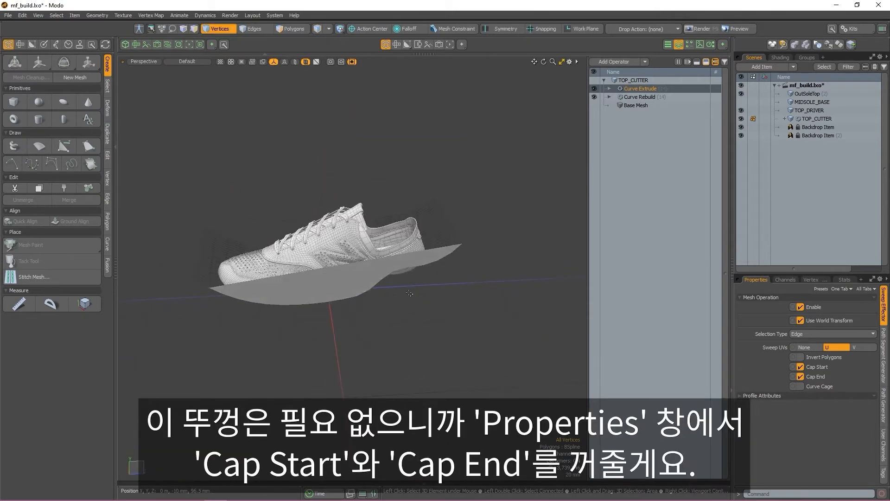
alt+drag(410, 294, 427, 304)
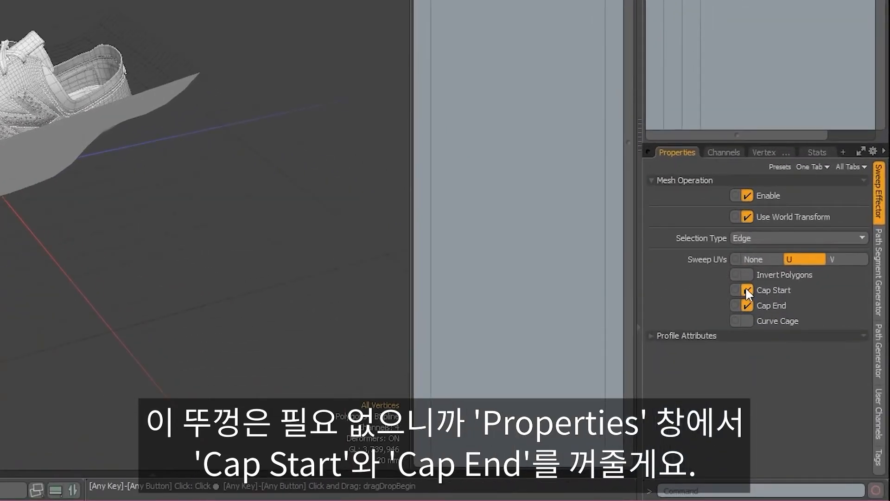
click(747, 290)
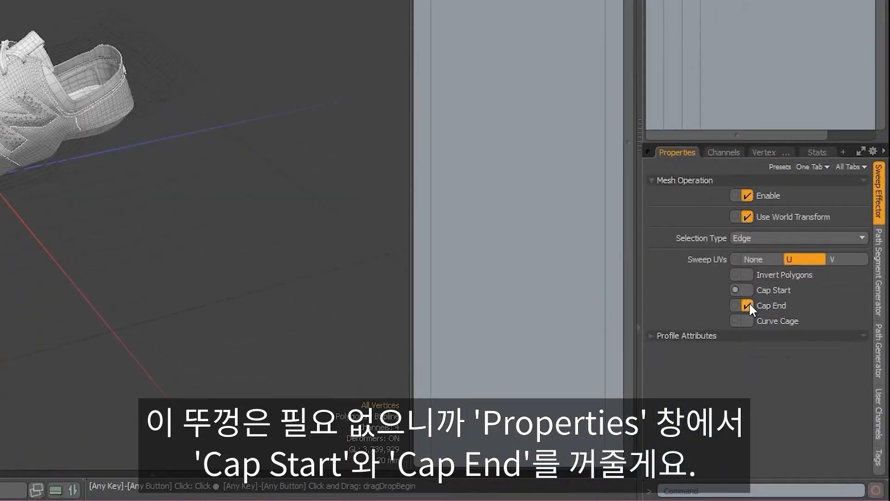
click(747, 305)
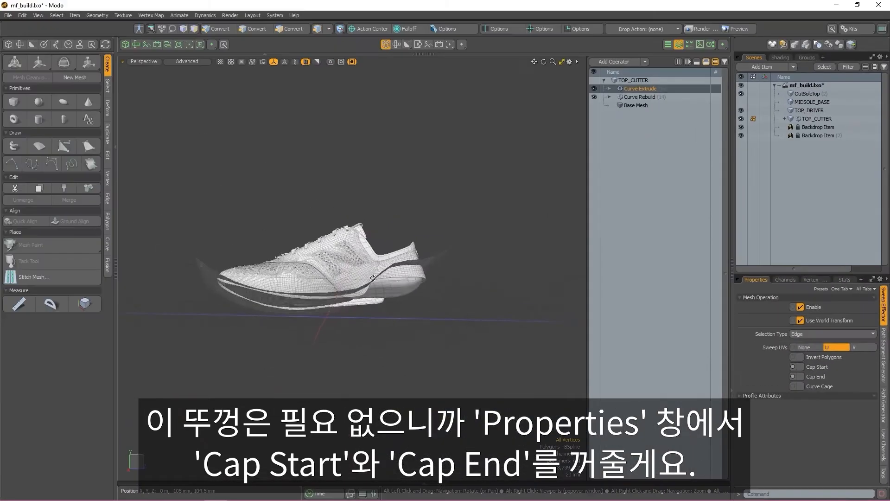
alt+drag(374, 277, 422, 319)
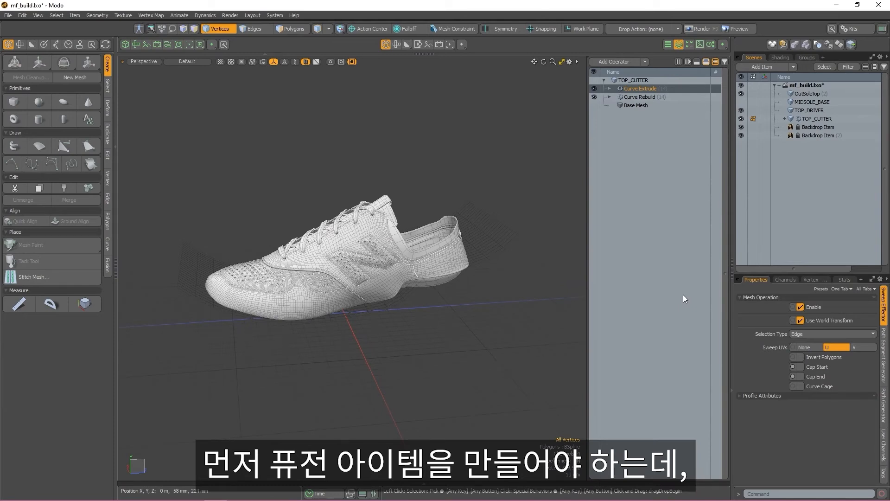
Make the MIDSOLE_BASE mesh visible and create a new Fusion item from it.
click(742, 101)
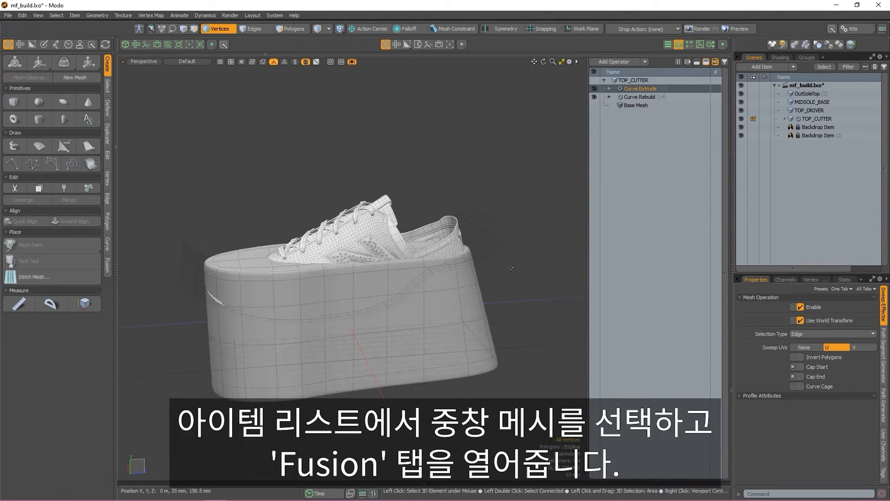
click(809, 101)
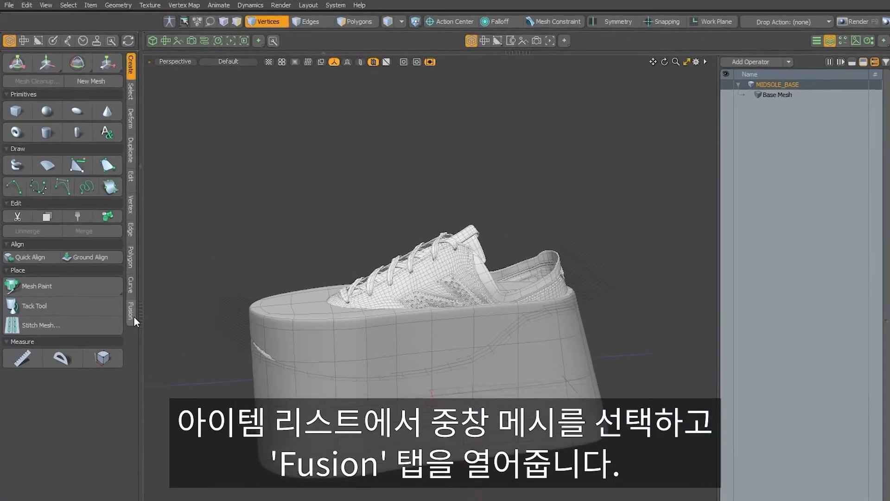
click(132, 316)
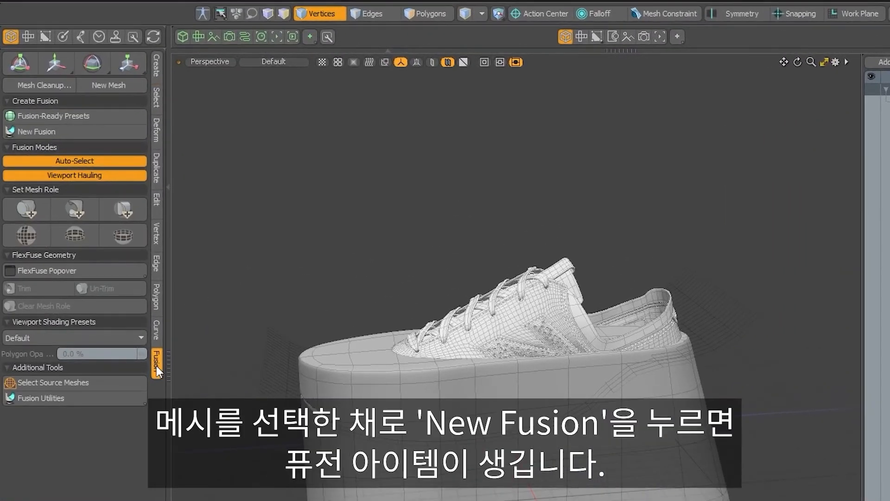
click(63, 126)
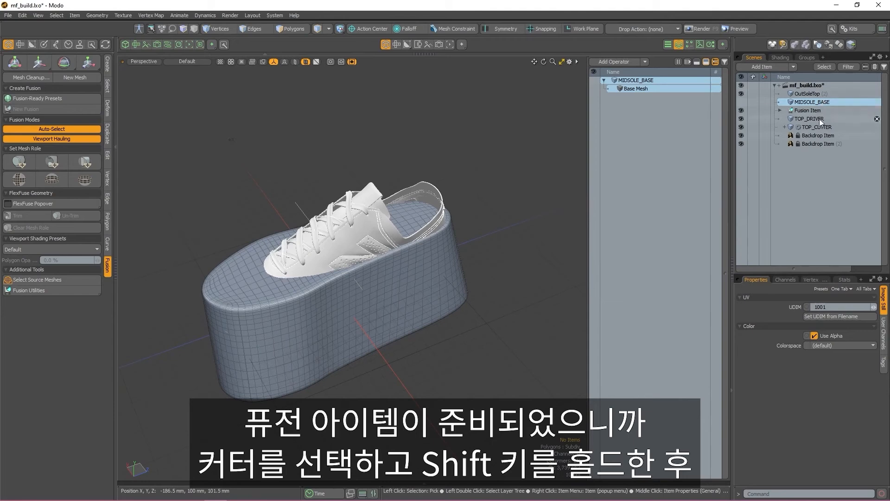
Cut the top of the MIDSOLE_BASE mesh with TOP_CUTTER by applying the Subtract_Trim fusion role.
click(819, 127)
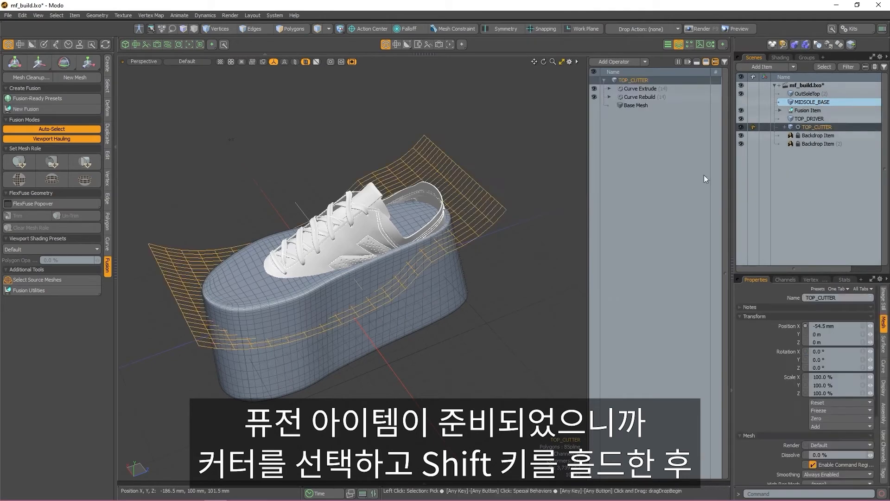
shift+click(440, 292)
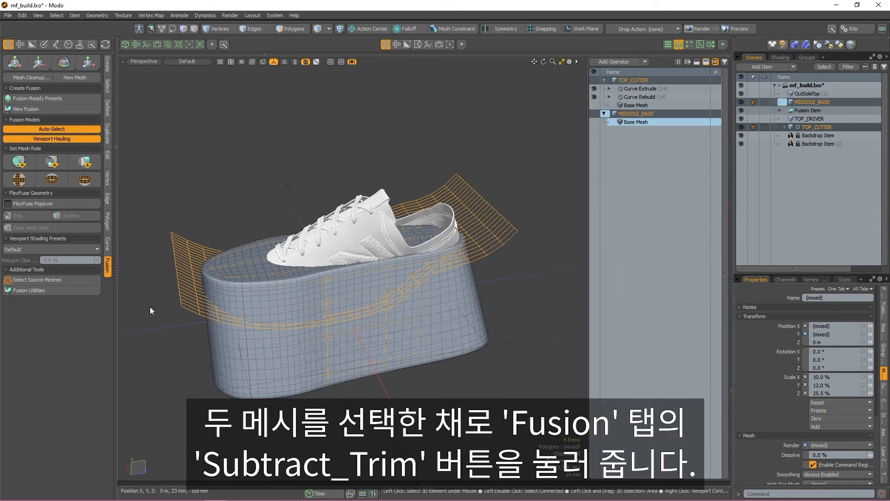
click(59, 163)
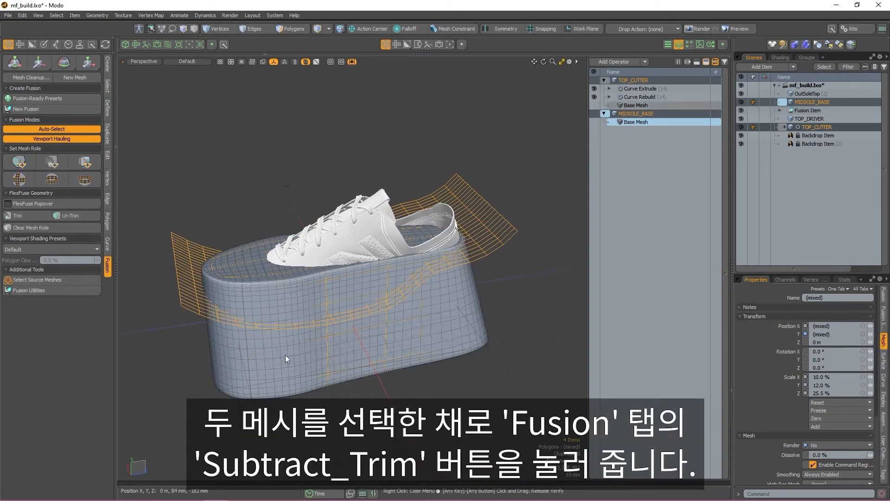
alt+drag(506, 299, 443, 265)
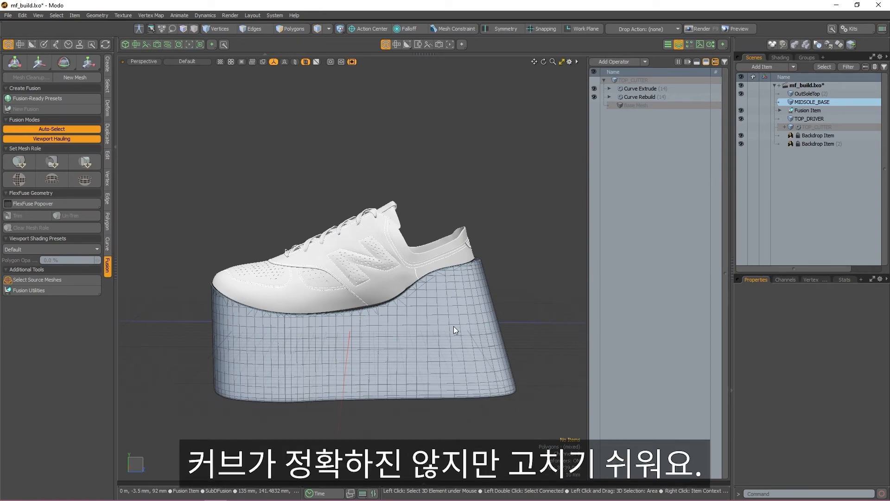
In the Left view, move the TOP_DRIVER curve to -1.5 mm in Y to align the cut with the reference image.
key(ctrl+space)
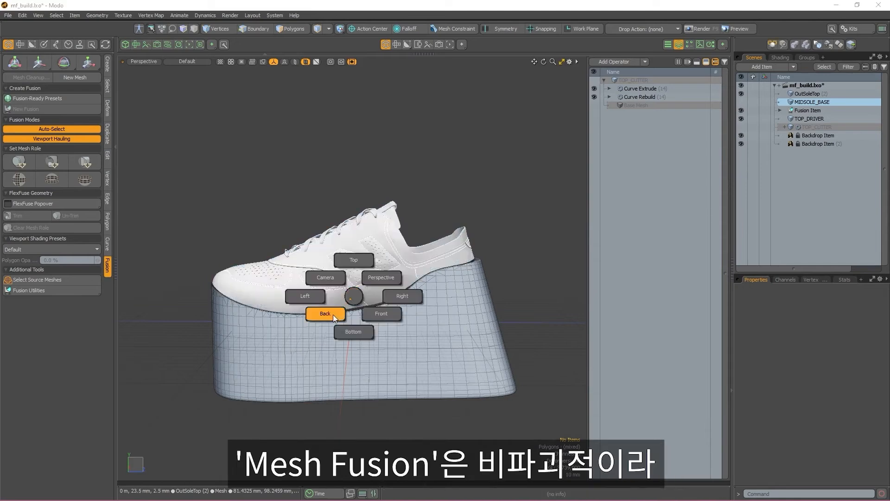
click(309, 297)
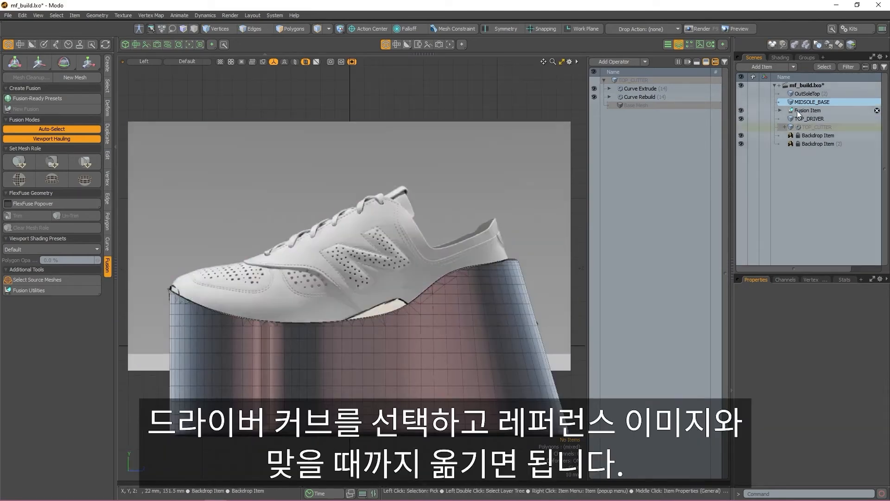
click(809, 118)
key(w)
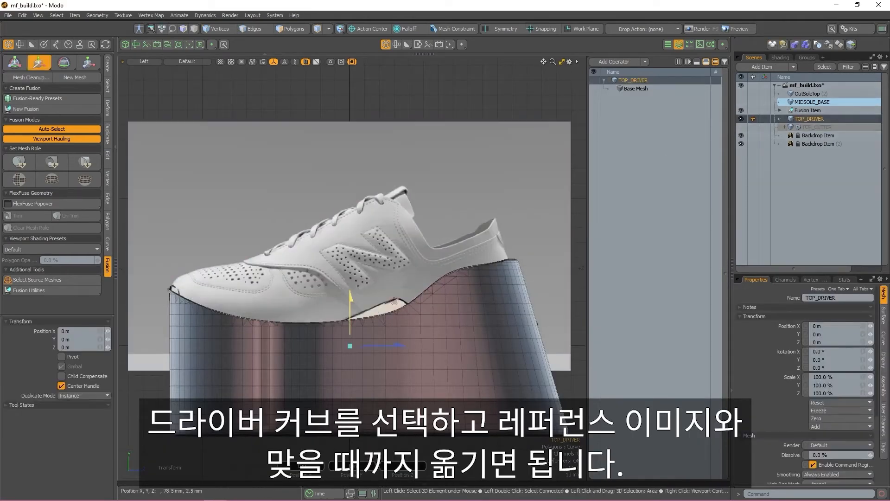
drag(350, 295, 350, 298)
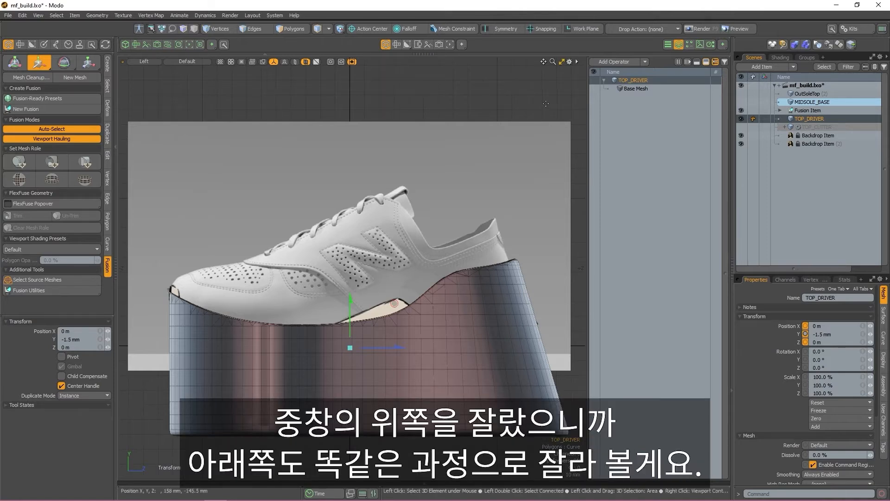
key(space)
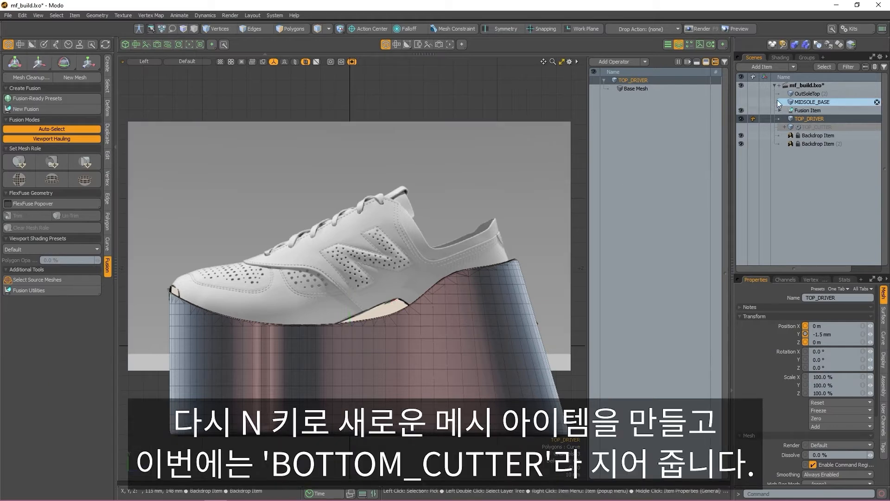
Hide the Fusion item, then create a new mesh item and name it BOTTOM_CUTTER.
click(740, 110)
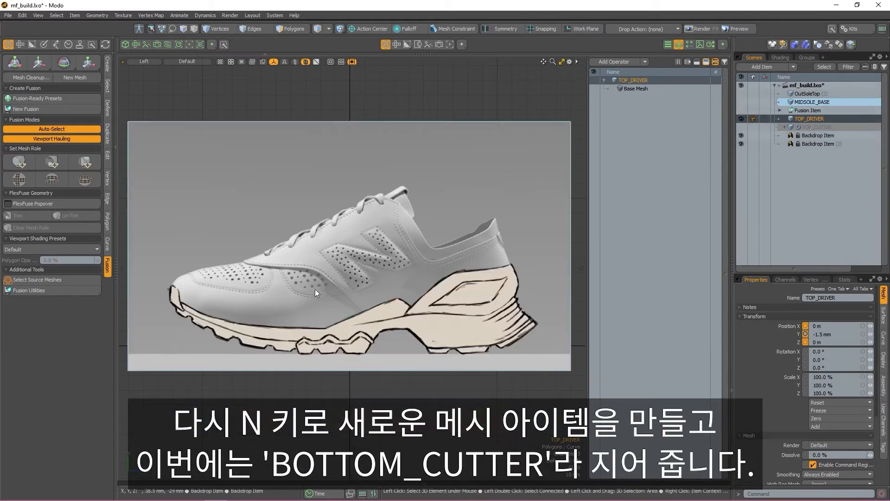
key(n)
click(828, 298)
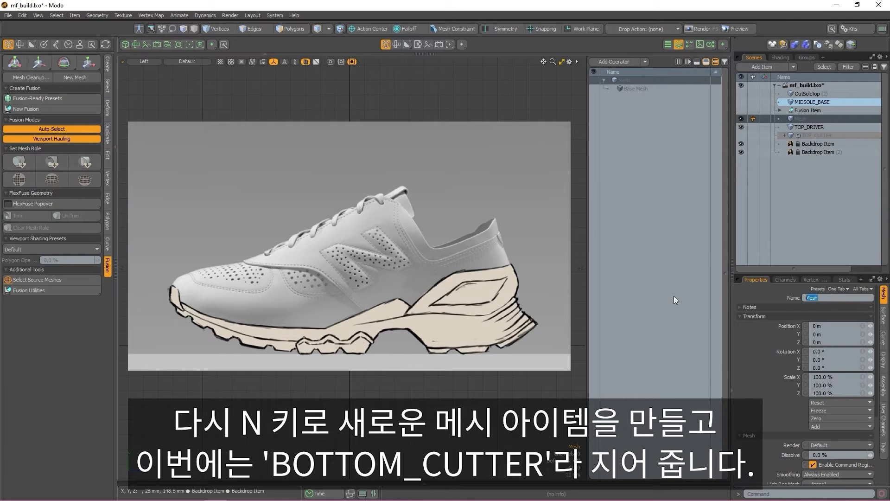
text(BOTTOM_CUTTER)
key(Return)
Draw a B-Spline curve along the bottom of the sole in the reference image, extending past the toe and heel.
click(108, 64)
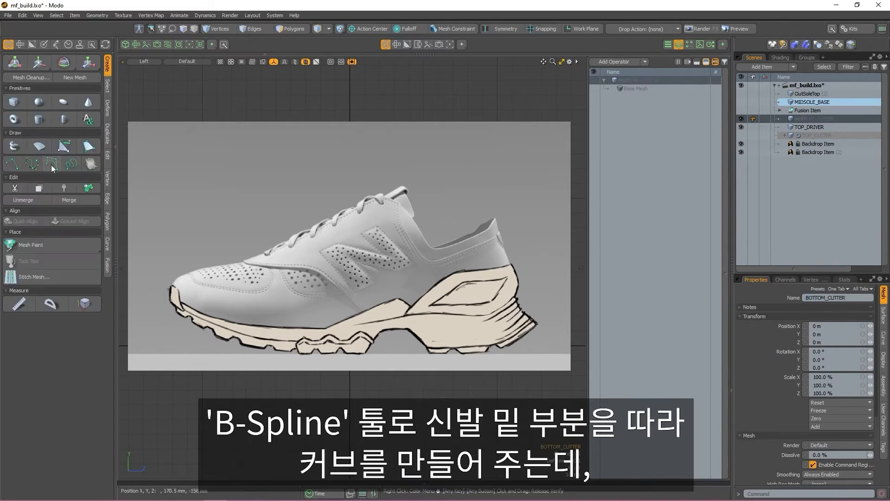
click(51, 164)
click(138, 282)
click(244, 335)
click(336, 340)
click(427, 346)
click(496, 343)
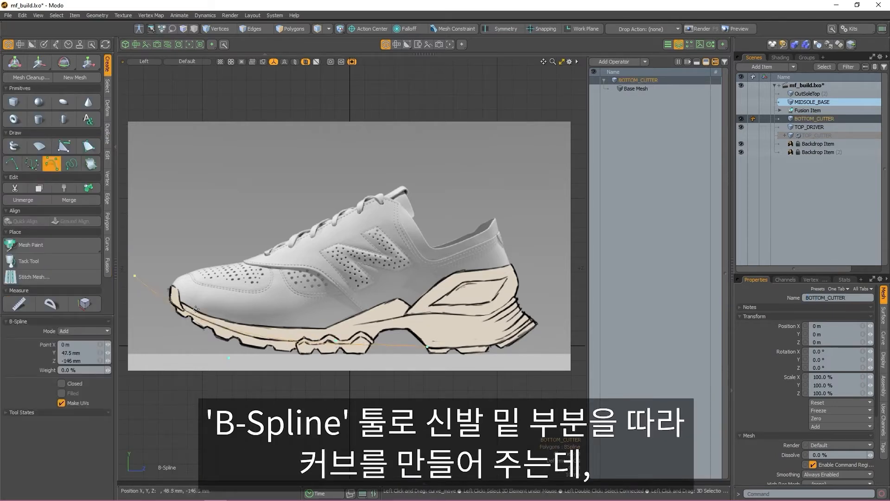
click(512, 335)
click(569, 277)
Adjust the B-Spline's control points so the curve follows the sole's underside and heel, ignoring the cut-out under the arch.
drag(569, 277, 598, 269)
drag(428, 346, 427, 348)
drag(496, 343, 515, 336)
drag(228, 360, 222, 344)
drag(336, 340, 379, 343)
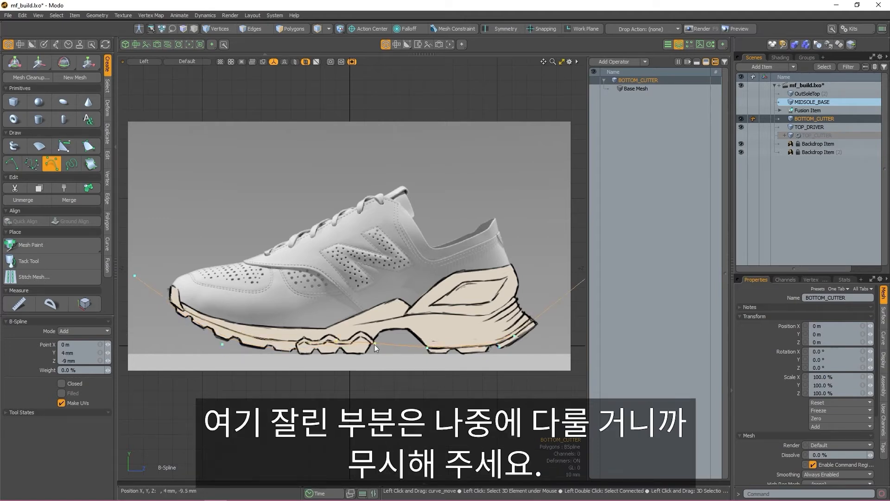
drag(222, 345, 218, 343)
In the Top view with OutSoleTop shown, move the BOTTOM_CUTTER curve beside the shoe to -54.5 mm in X.
key(ctrl+space)
click(364, 283)
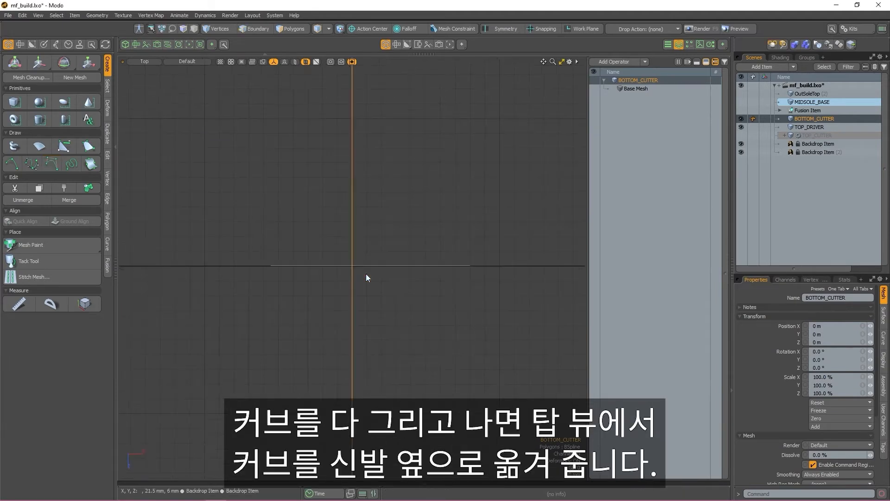
key(w)
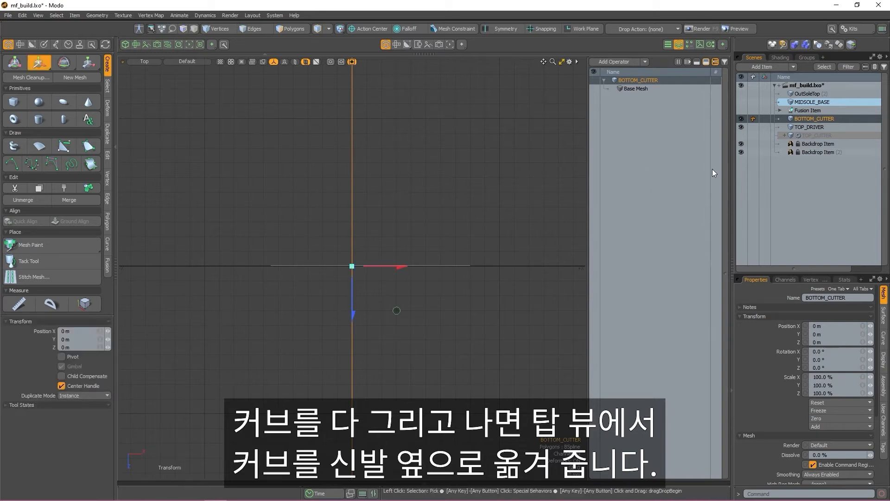
click(741, 93)
drag(387, 267, 319, 269)
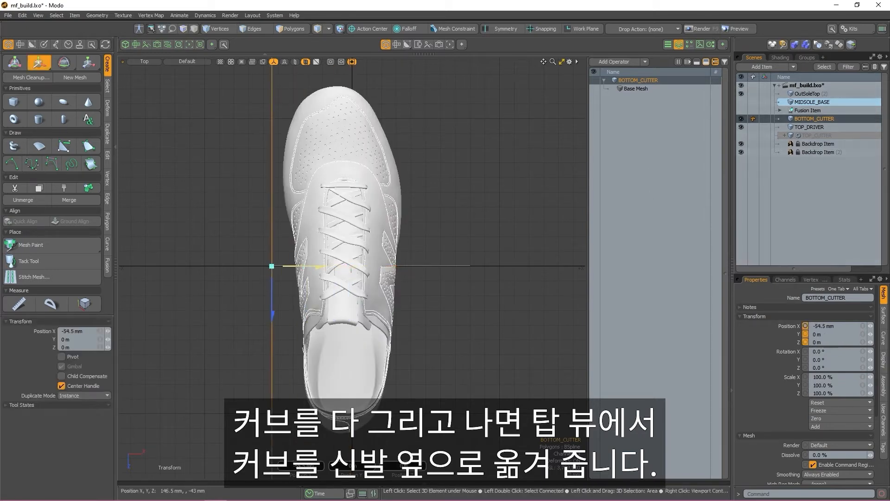
Create another new mesh item and name it BOTTOM_DRIVER.
key(n)
drag(824, 298, 714, 298)
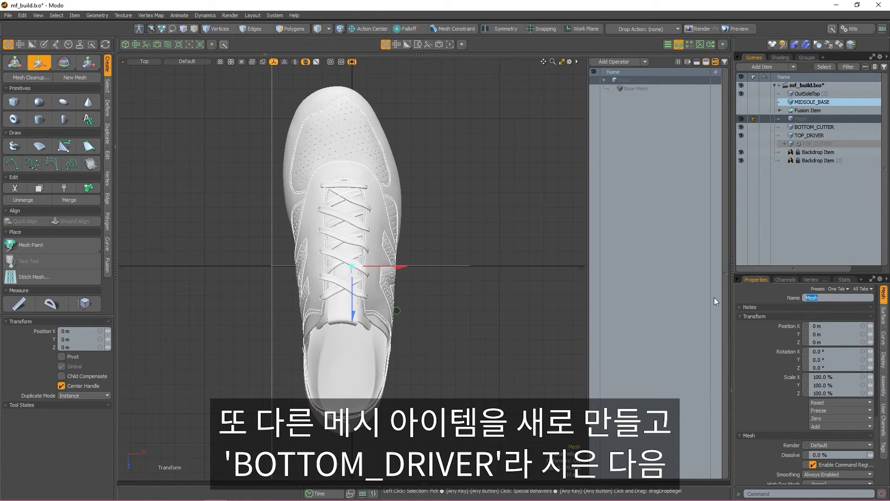
text(BOTTOM_DRIVER)
key(Return)
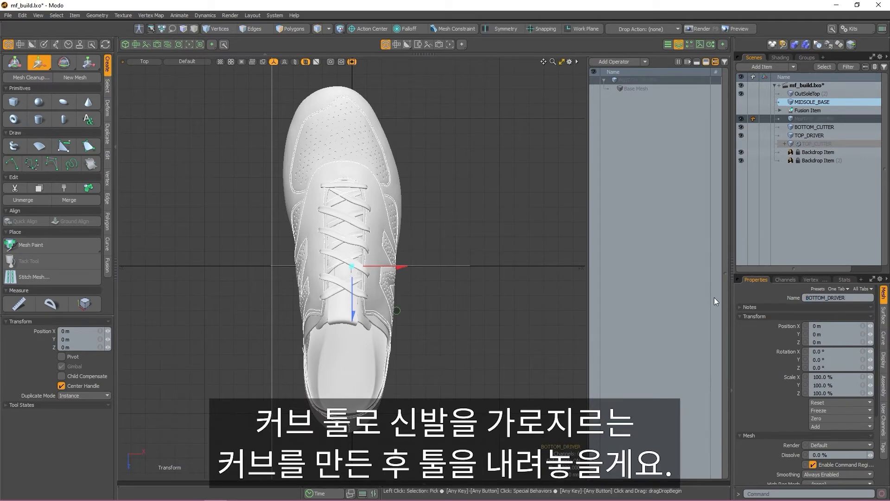
In the Top view, draw a straight curve across the shoe from X -54.5 mm to past its opposite side.
click(12, 164)
click(272, 266)
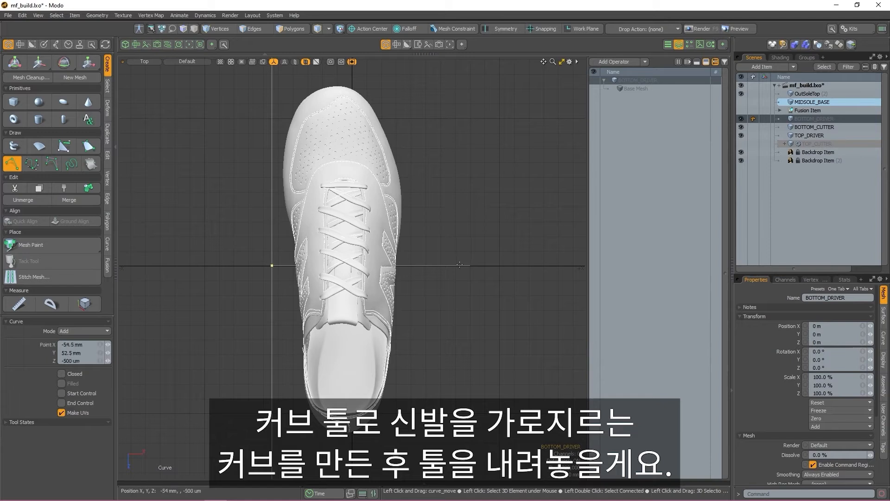
click(471, 265)
key(space)
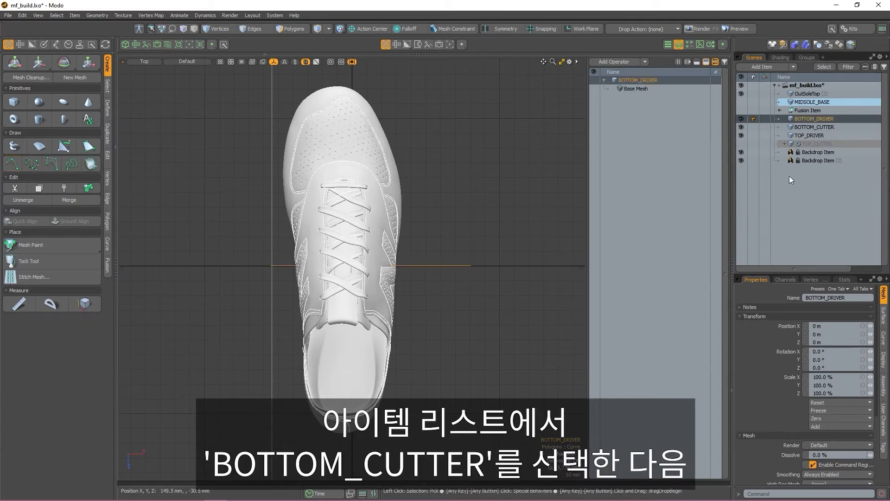
Add Curve Rebuild and Curve Extrude operators to BOTTOM_CUTTER, with BOTTOM_DRIVER as the extrusion path.
click(815, 127)
click(622, 63)
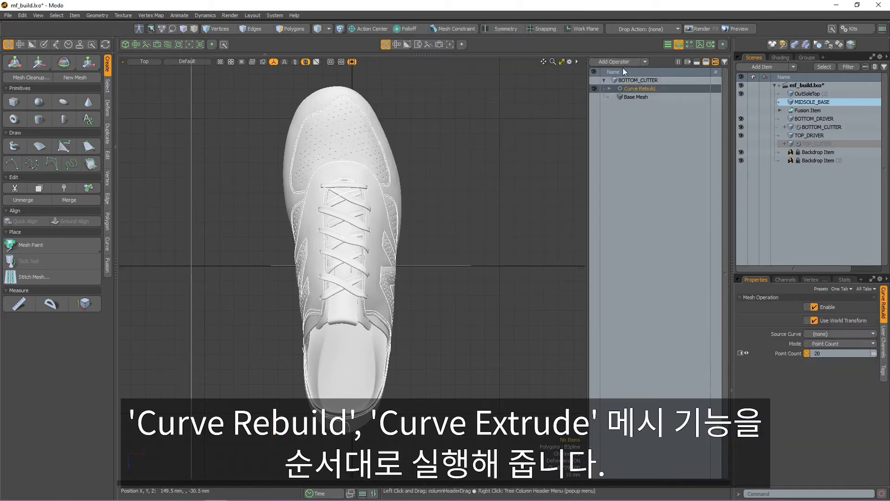
click(623, 61)
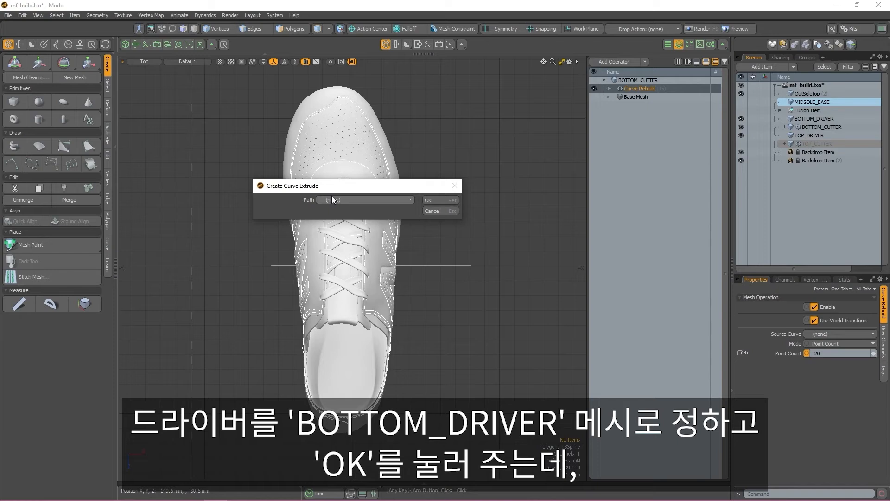
click(332, 200)
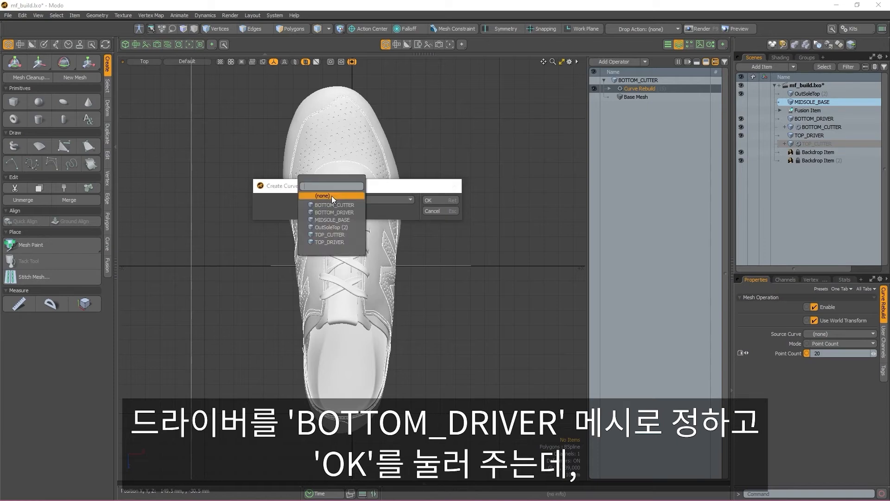
click(349, 211)
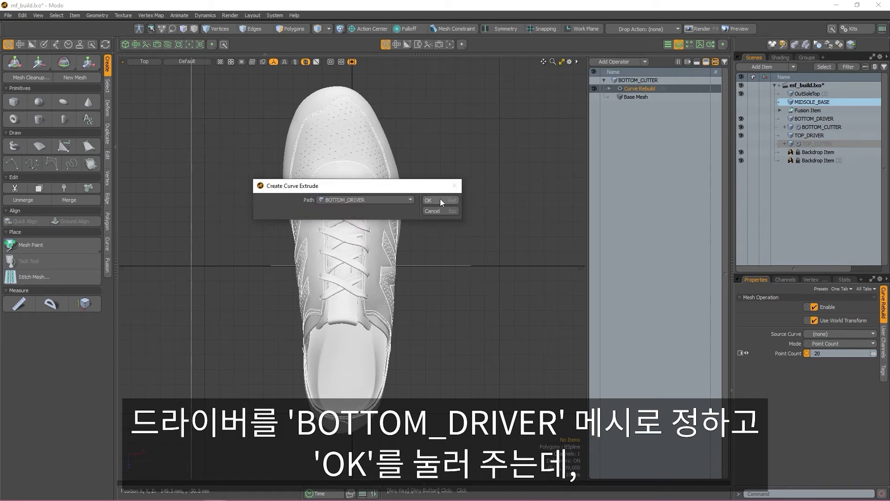
click(441, 200)
In the Perspective view, turn off Cap Start and Cap End for the BOTTOM_CUTTER extrusion.
key(ctrl+space)
click(524, 254)
alt+drag(531, 218, 492, 223)
click(799, 367)
click(800, 376)
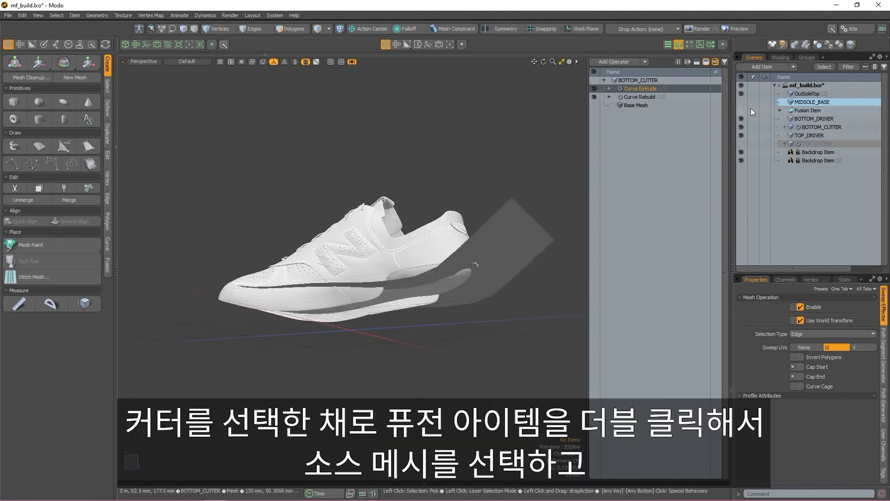
Subtract the BOTTOM_CUTTER surface from MIDSOLE_BASE with MeshFusion.
click(508, 231)
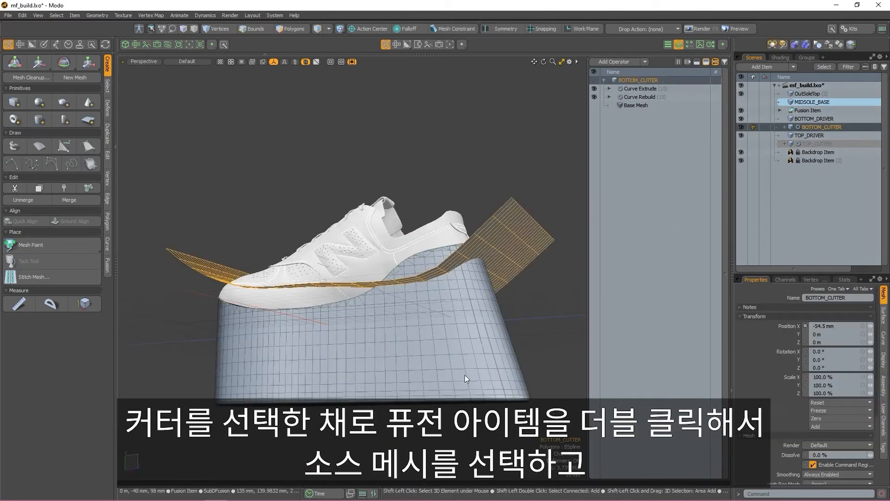
shift+click(460, 366)
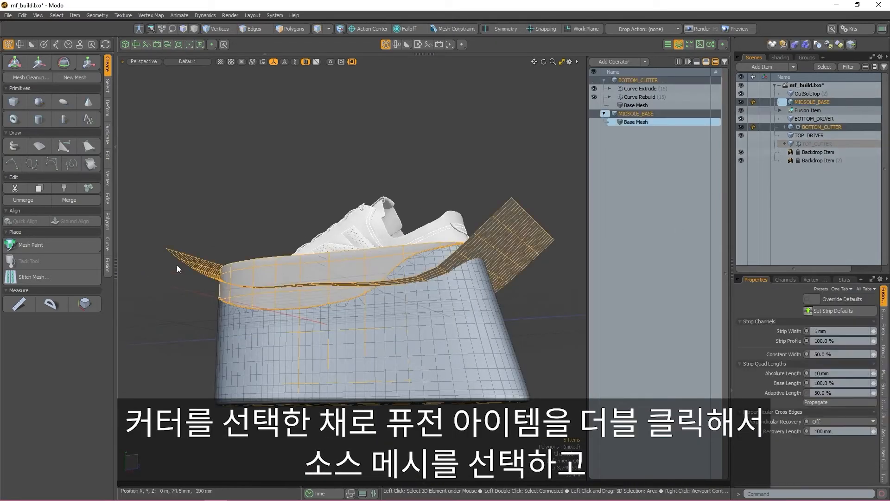
click(107, 265)
click(52, 161)
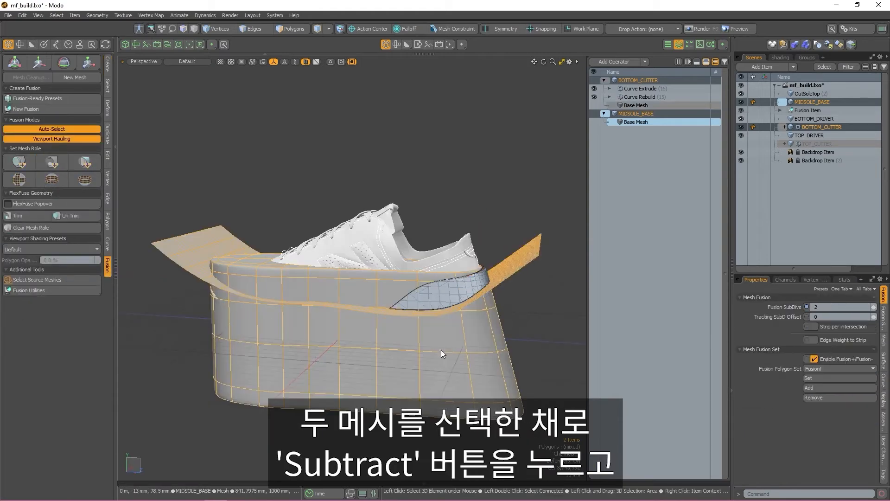
In the Left view, lower the BOTTOM_DRIVER curve so the midsole's bottom edge matches the reference sole.
key(ctrl+space)
click(391, 345)
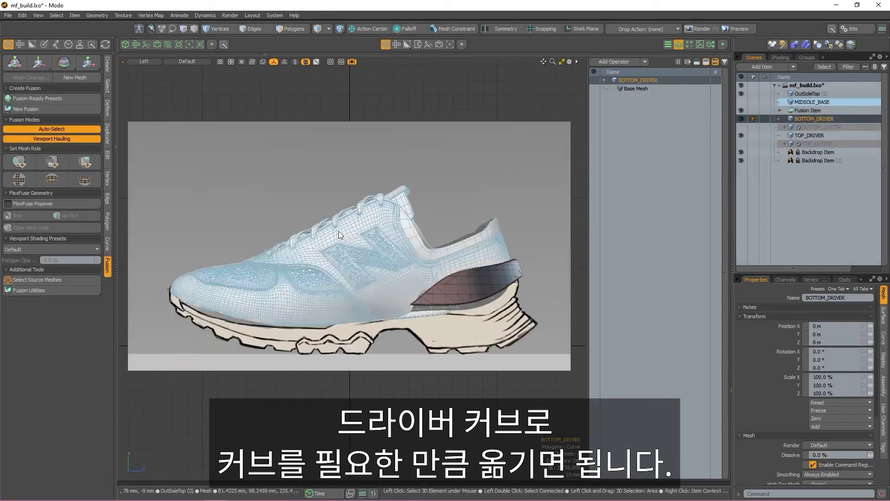
key(w)
drag(350, 287, 350, 337)
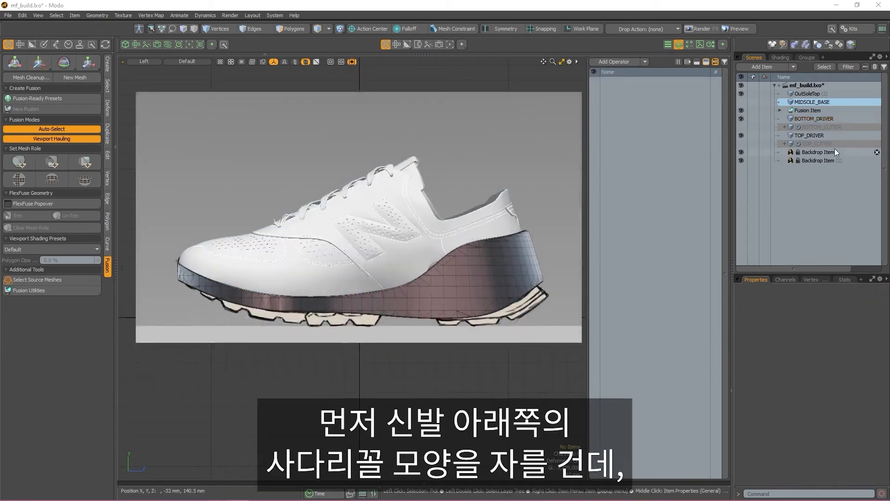
Hide the Fusion Item and create a unit cube as a new mesh item named SOLE_SUB.
click(741, 110)
scroll(454, 263, up, 2)
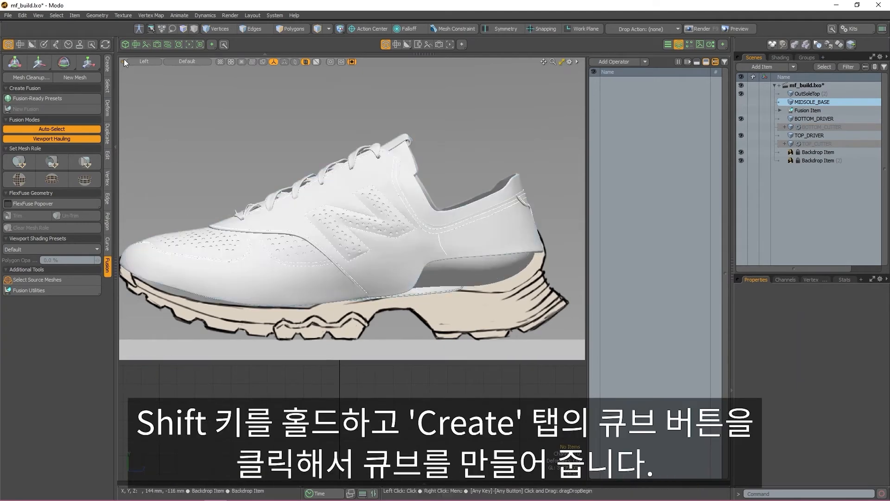
click(107, 64)
key(shift)
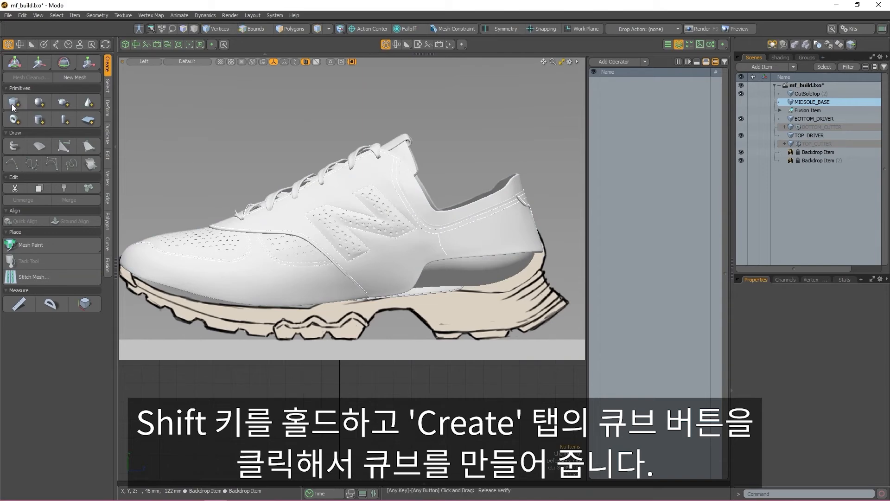
shift+click(13, 105)
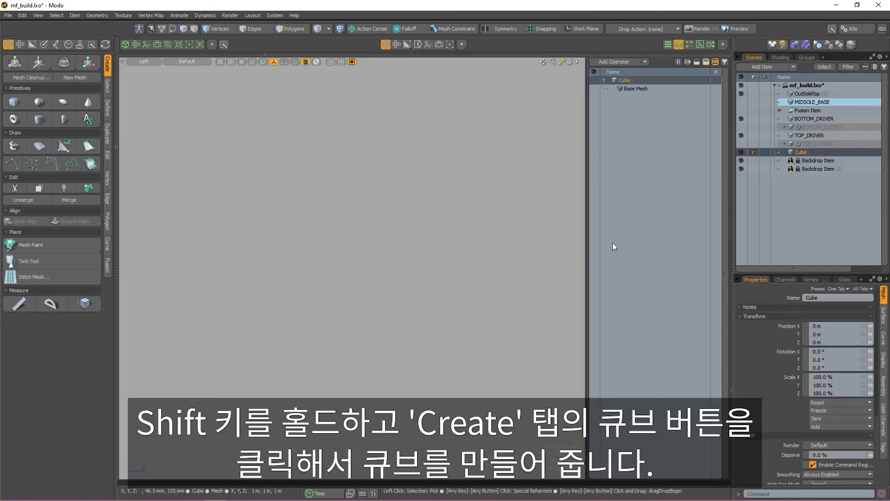
text(SOLE_SUB)
key(Return)
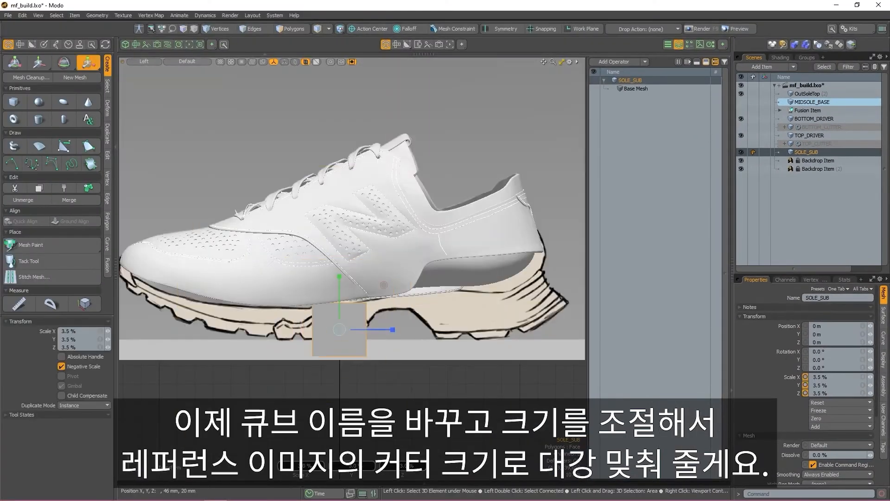
Scale SOLE_SUB to 2.0 % and move it to Z 31.7 mm, inside the trapezoidal cut-out under the arch.
drag(375, 247, 366, 248)
scroll(464, 331, up, 3)
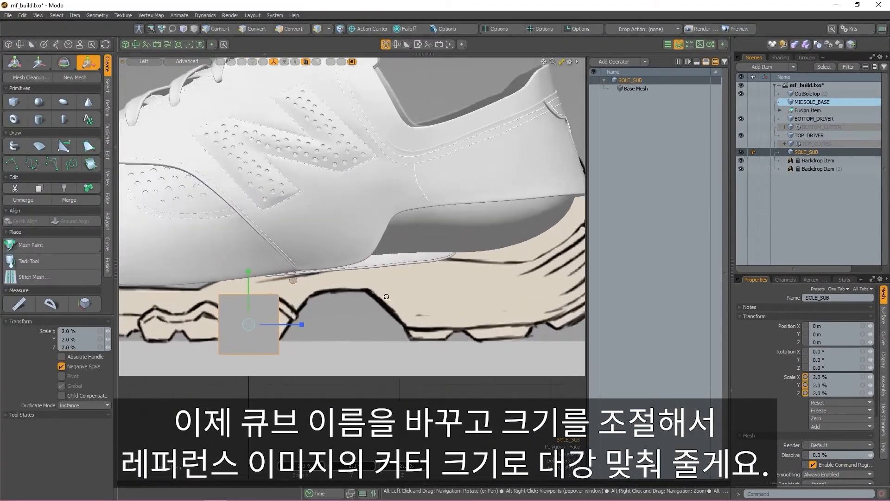
key(w)
scroll(385, 328, up, 2)
drag(284, 327, 374, 328)
Move the cube's two bottom edges outward so its sides follow the slanted edges of the arch cut-out.
key(2)
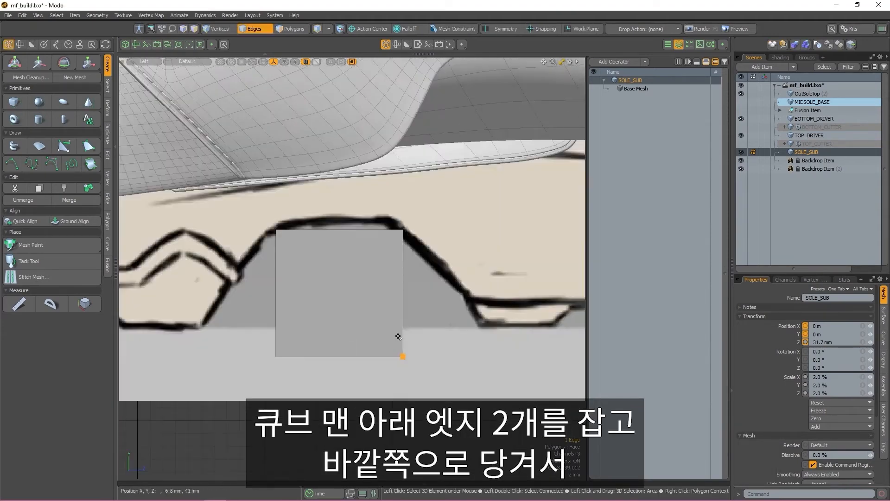
key(w)
drag(422, 360, 541, 360)
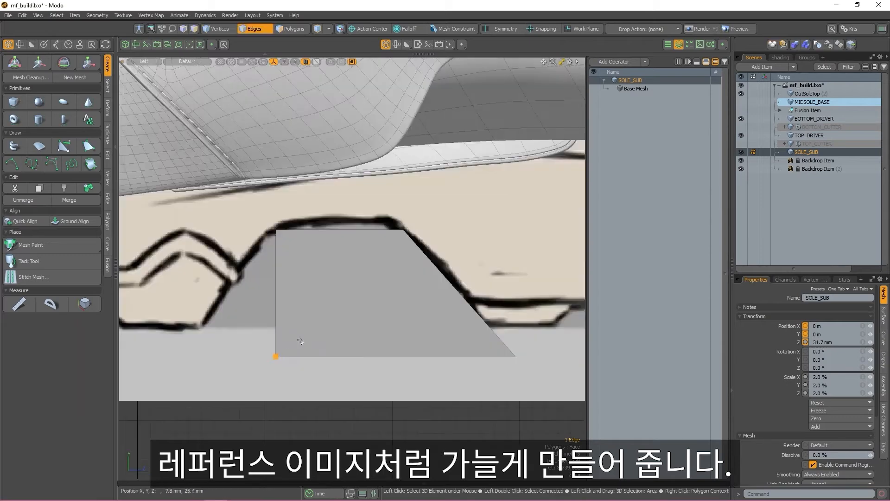
drag(298, 339, 200, 339)
key(space)
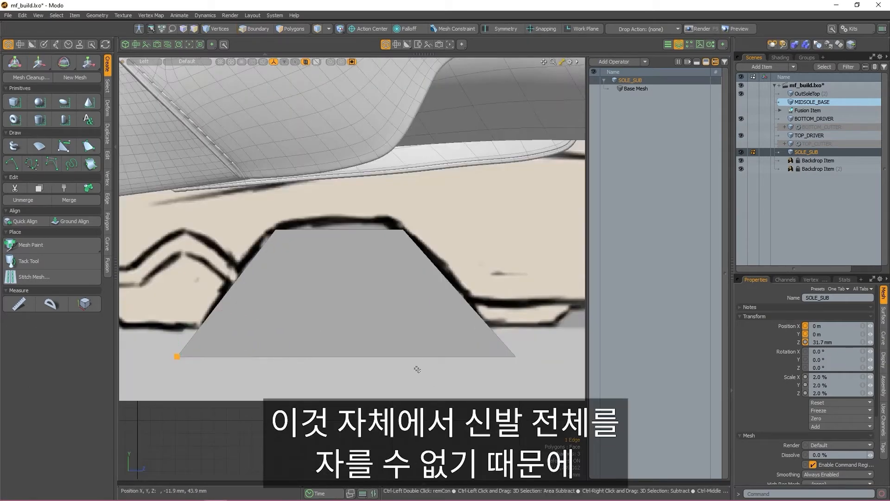
In the Top view, stretch SOLE_SUB along X to span the shoe's full width and shift it -3 mm in X.
key(ctrl+space)
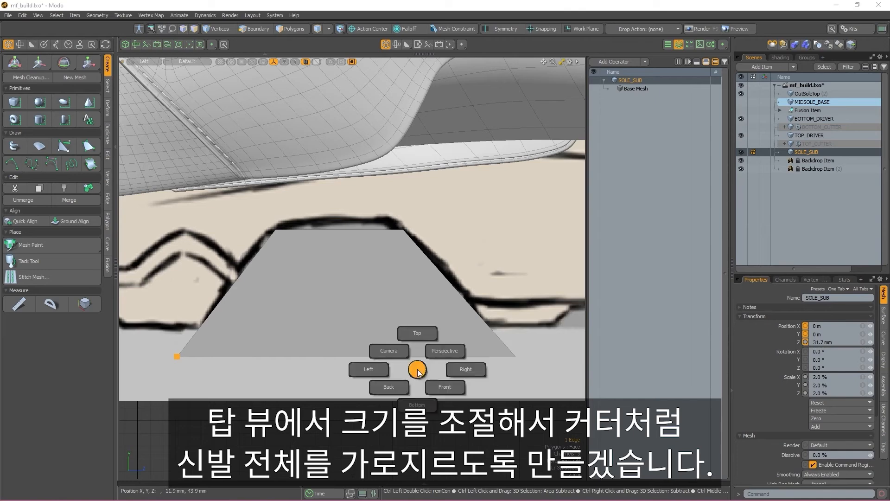
click(416, 333)
alt+drag(387, 316, 346, 306)
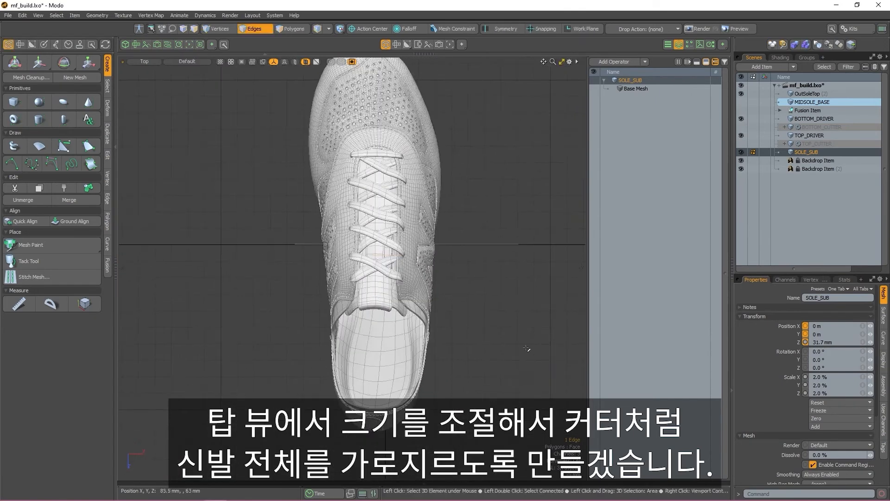
key(r)
drag(440, 298, 587, 298)
key(e)
key(w)
drag(438, 299, 432, 299)
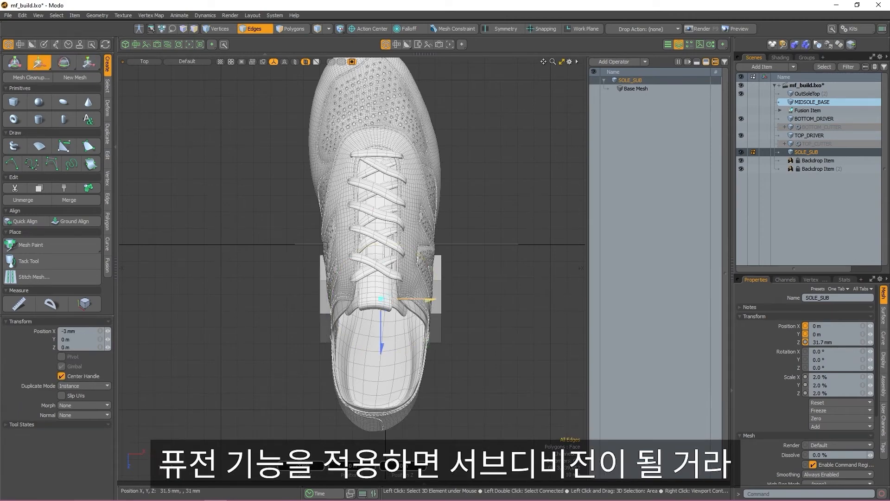
Select all edges of the SOLE_SUB block and apply an Edge Chamfer with 3 segments to add supporting edge loops.
key(ctrl+space)
click(442, 293)
scroll(405, 321, up, 8)
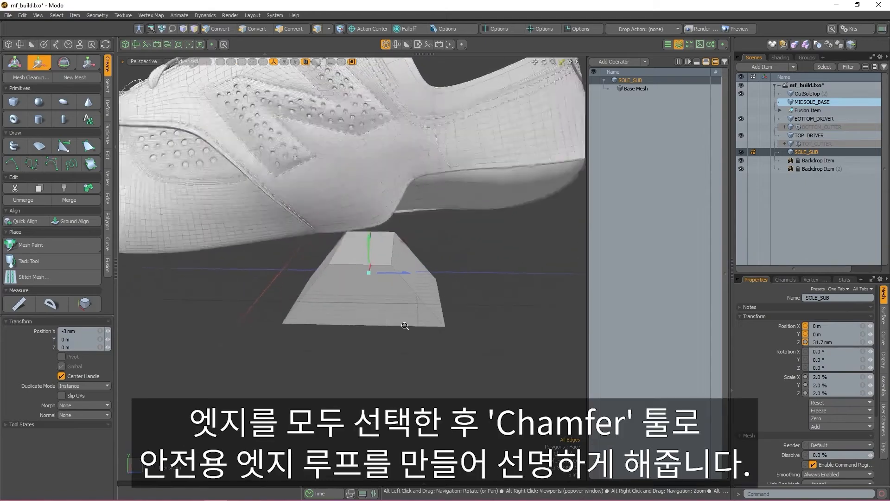
key(q)
double_click(392, 242)
shift+double_click(353, 253)
shift+double_click(328, 235)
shift+double_click(356, 219)
alt+drag(361, 320, 283, 192)
click(107, 198)
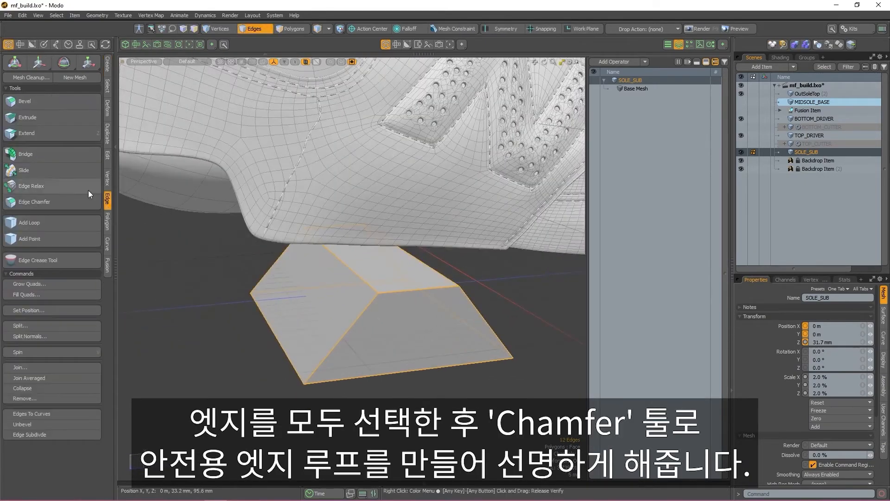
click(34, 201)
click(379, 299)
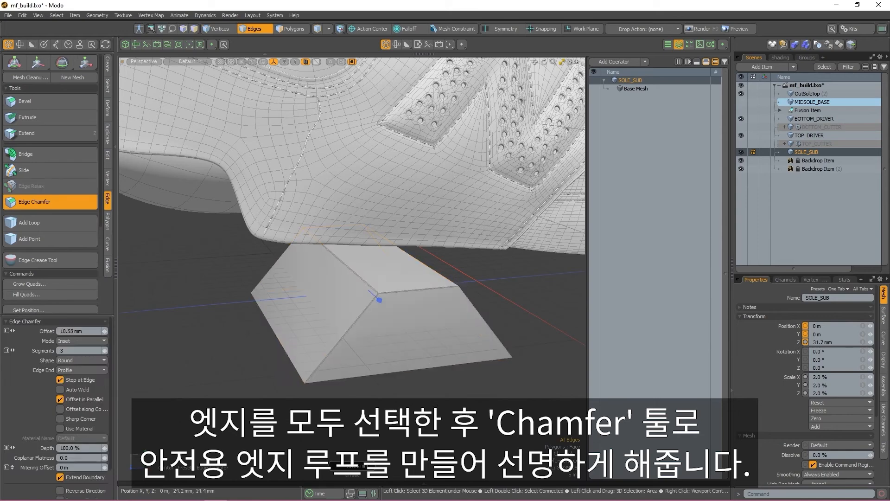
key(q)
key(Tab)
key(Tab)
Show the Fusion Item and subtract SOLE_SUB from MIDSOLE_BASE with MeshFusion, leaving nothing selected.
key(a)
alt+drag(383, 415, 594, 396)
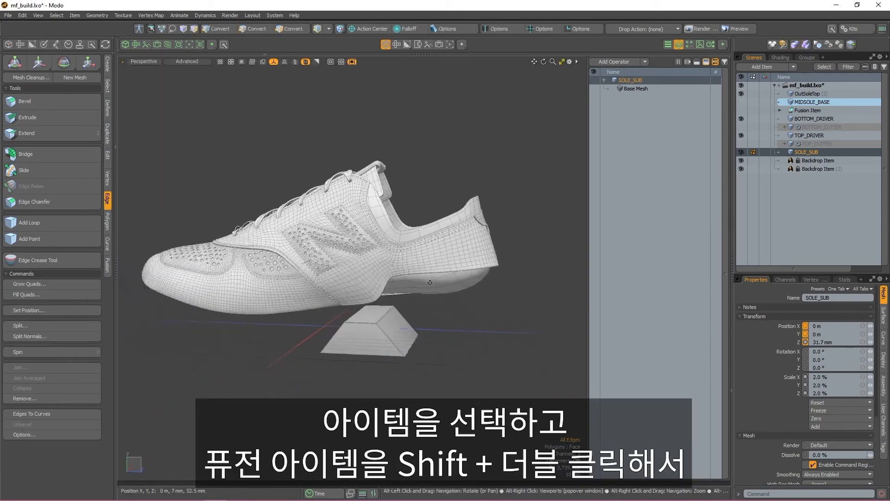
shift+double_click(808, 110)
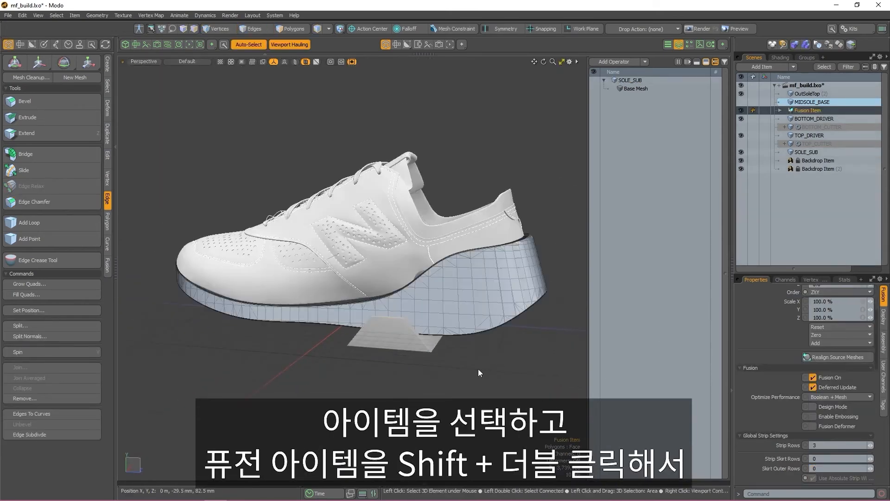
click(400, 344)
shift+double_click(506, 310)
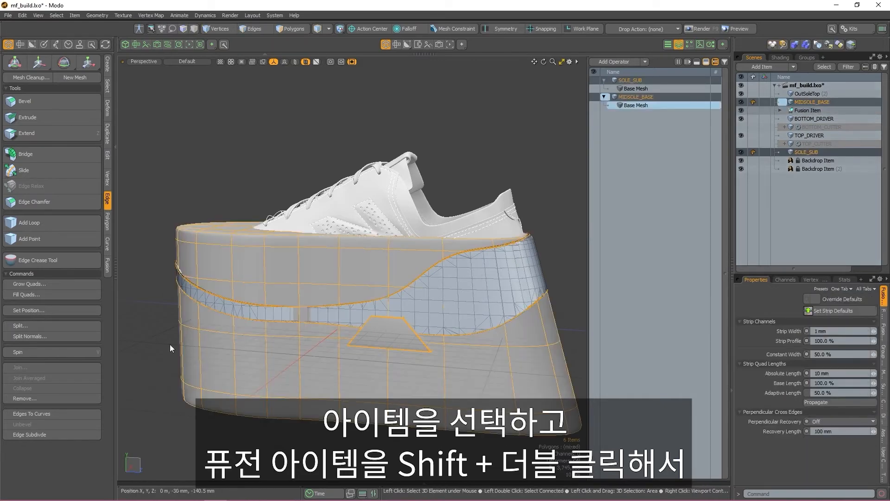
click(108, 264)
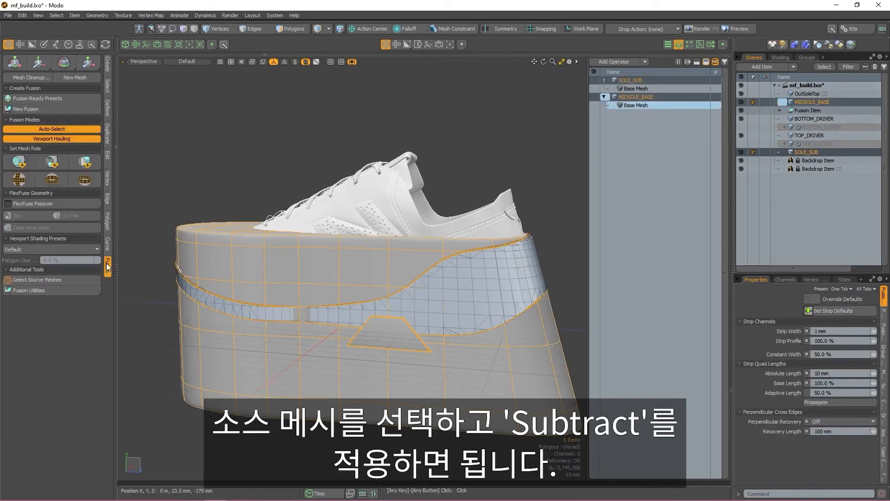
click(53, 161)
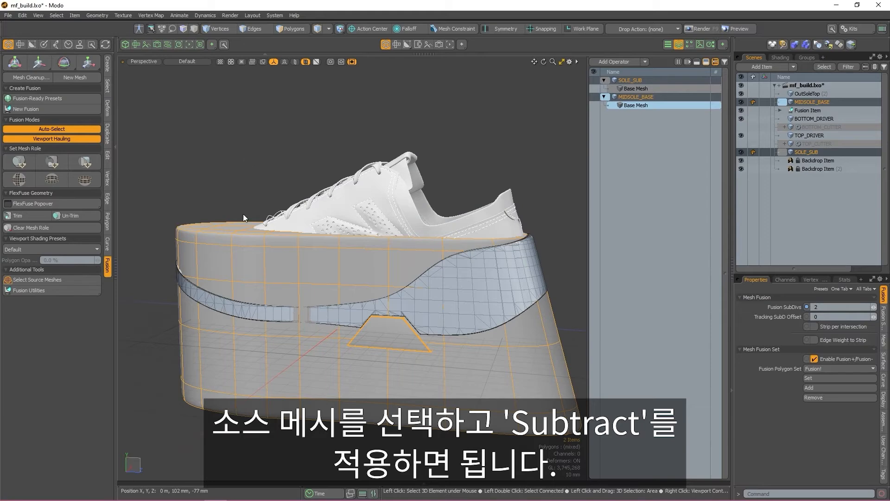
click(243, 214)
In the Left view, scale the TRI_CUT cube down and shape it into a small triangular prism beside the arch cut-out.
alt+drag(394, 320, 416, 322)
key(ctrl+space)
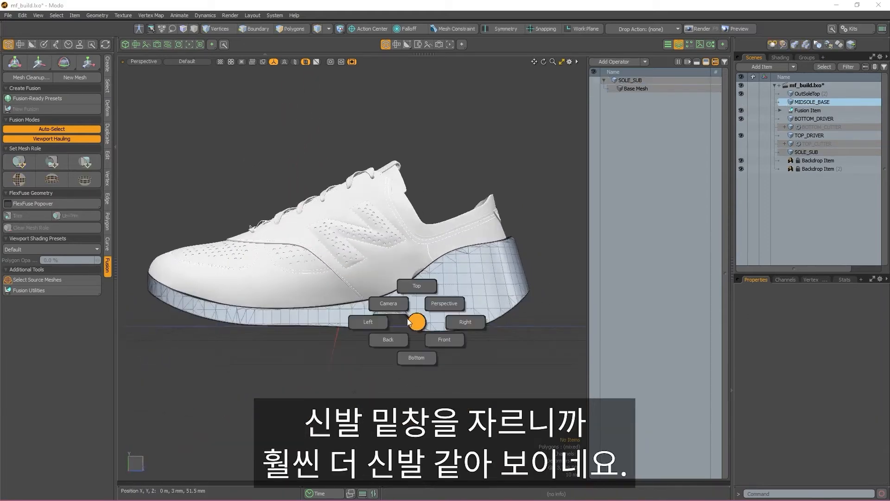
click(377, 319)
ctrl+alt+drag(490, 332, 461, 309)
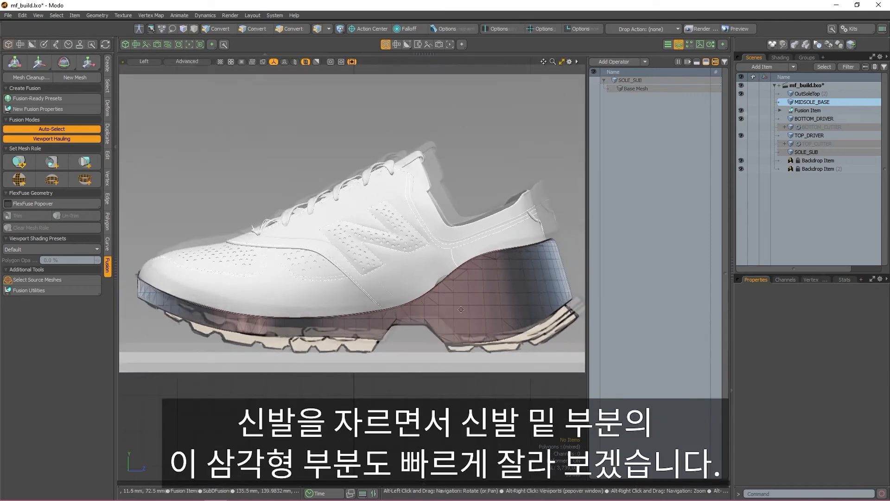
alt+drag(461, 309, 474, 300)
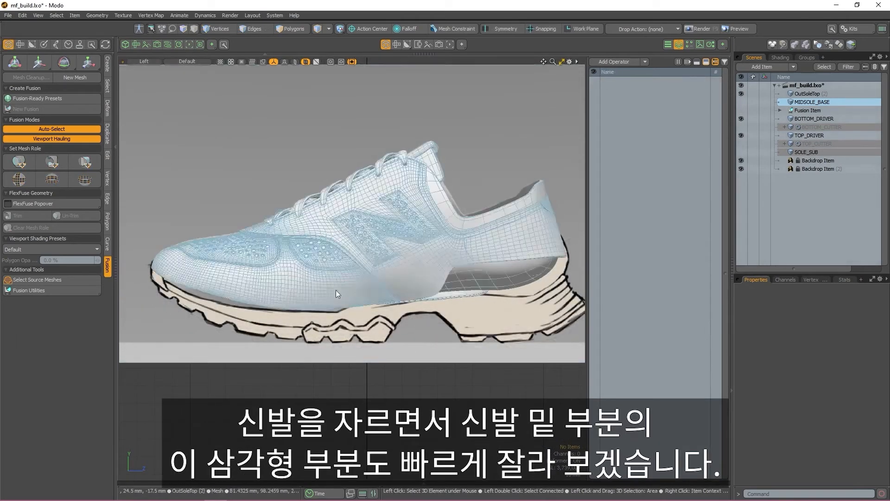
ctrl+alt+drag(355, 344, 374, 339)
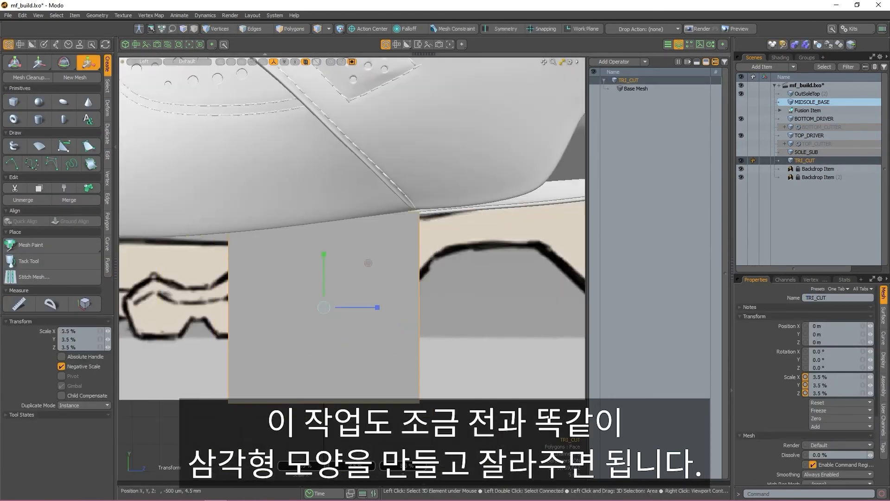
alt+drag(362, 280, 367, 286)
key(ctrl+space)
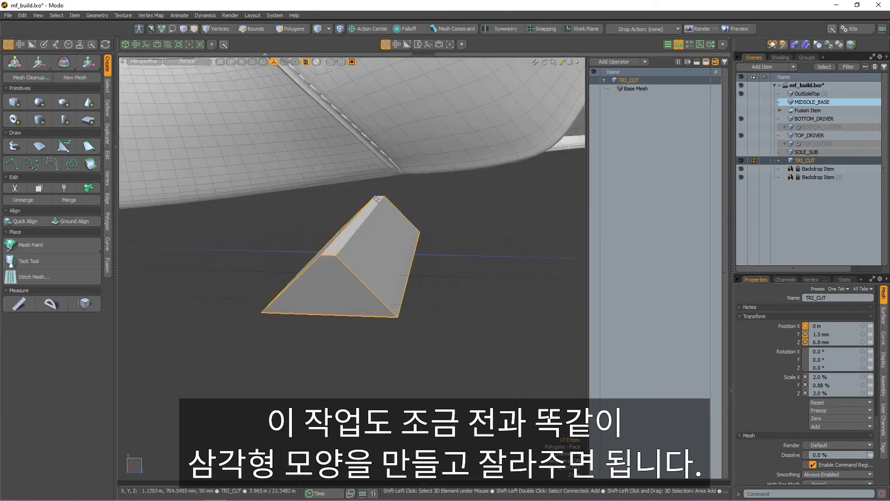
key(2)
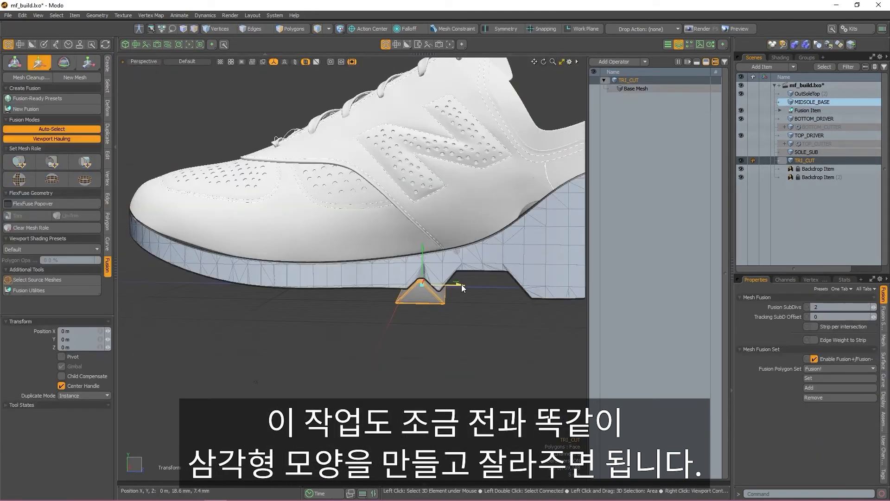
Raise the TRI_CUT prism 200 um in Y to adjust its notch in the sole, and leave the move tool.
drag(423, 245, 423, 243)
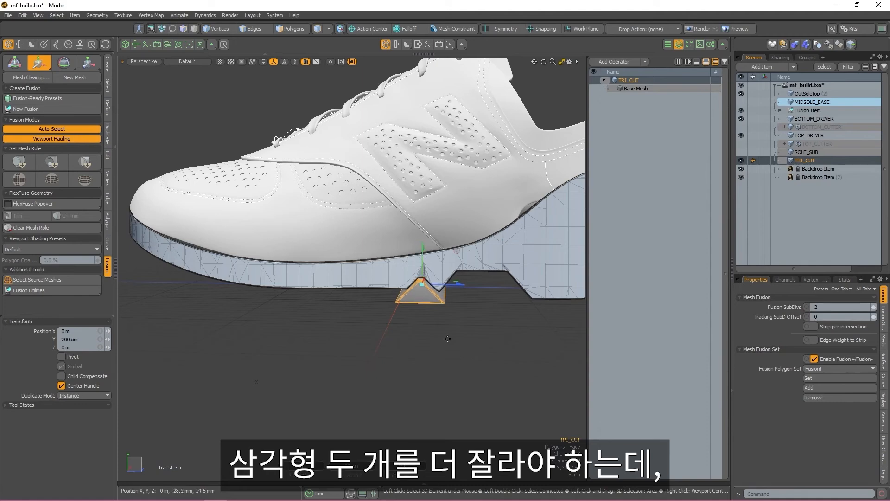
key(space)
alt+drag(475, 334, 499, 335)
alt+drag(499, 336, 498, 338)
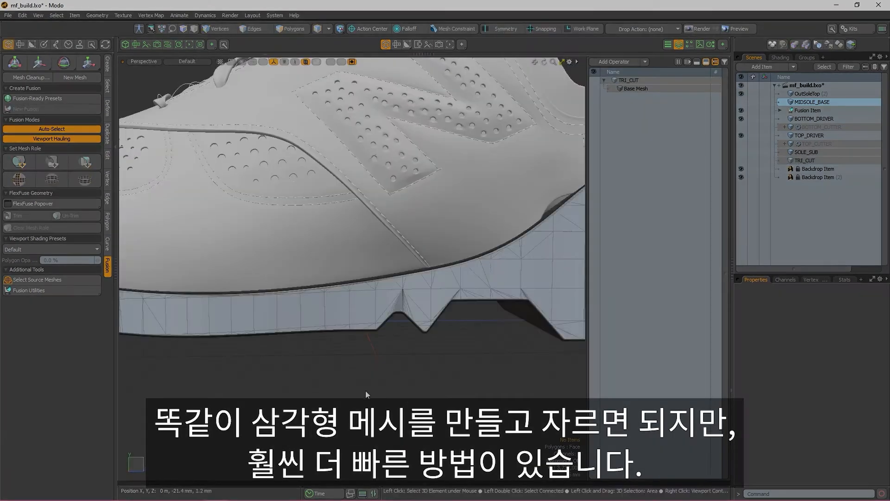
Select the whole patch cut by TRI_CUT on the sole's underside and duplicate its source mesh as a subtractive Fusion mesh.
alt+drag(371, 394, 402, 306)
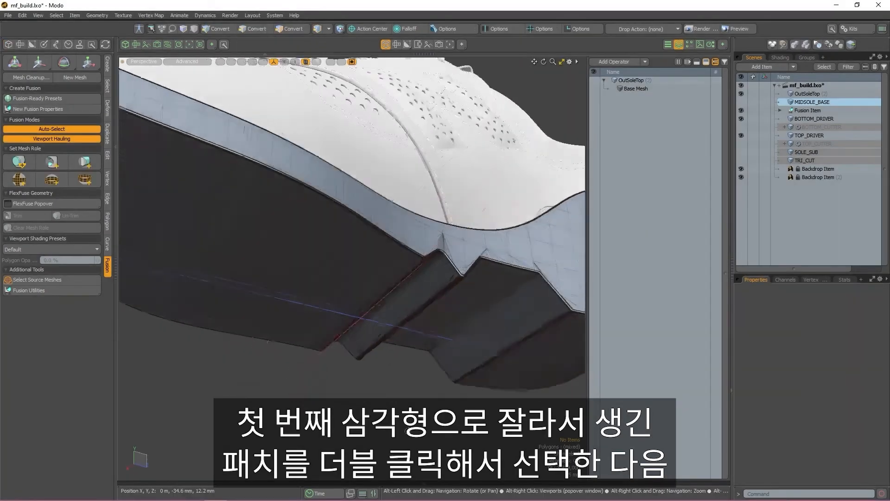
alt+drag(402, 301, 342, 340)
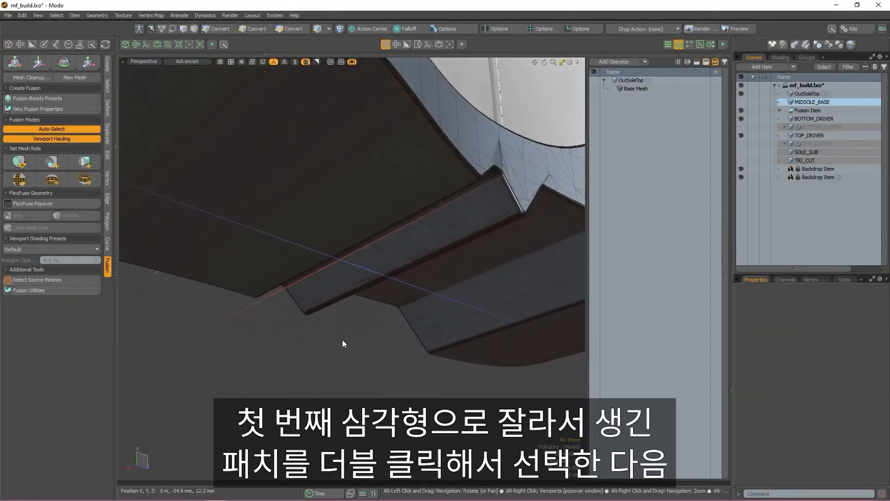
double_click(317, 302)
alt+drag(406, 370, 352, 416)
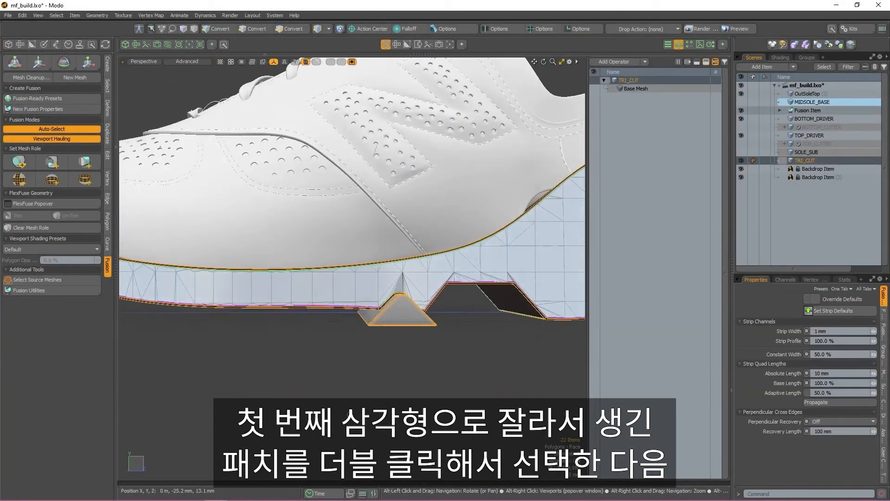
click(46, 291)
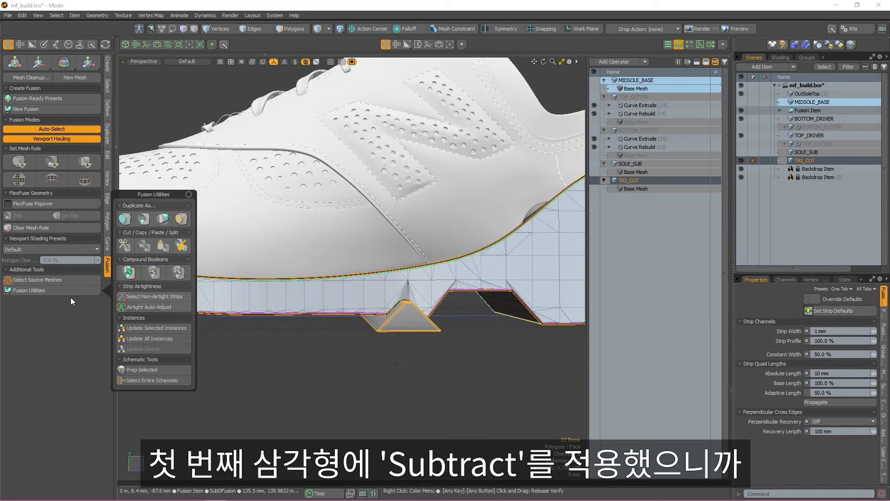
click(152, 218)
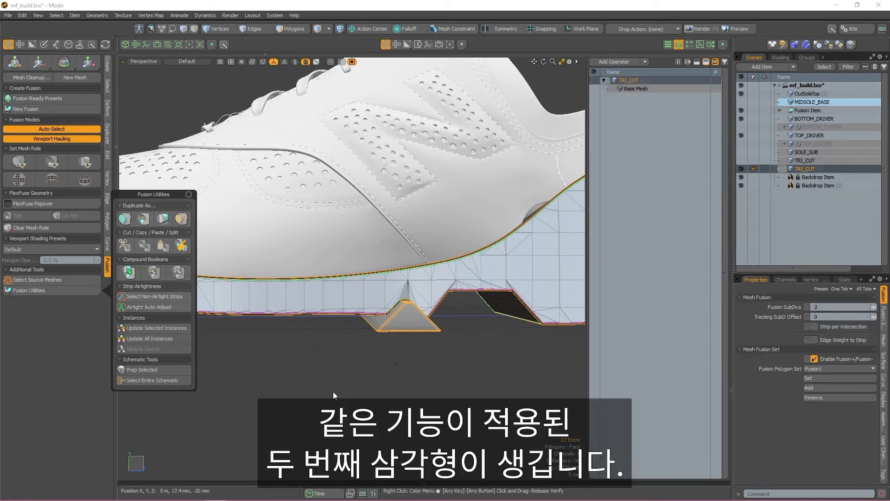
click(333, 391)
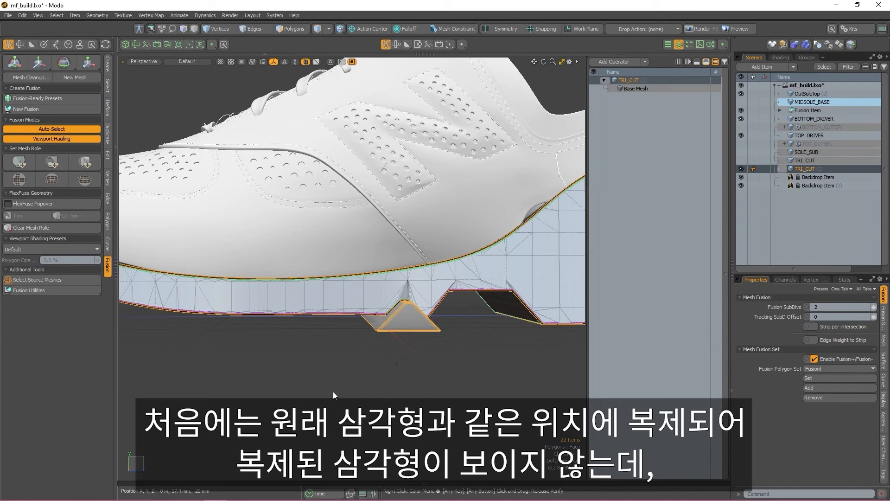
Move the duplicated TRI_CUT toward the toe onto the second notch of the reference drawing and lower it 200 um in Y.
key(w)
drag(416, 314, 369, 325)
key(ctrl+space)
click(346, 372)
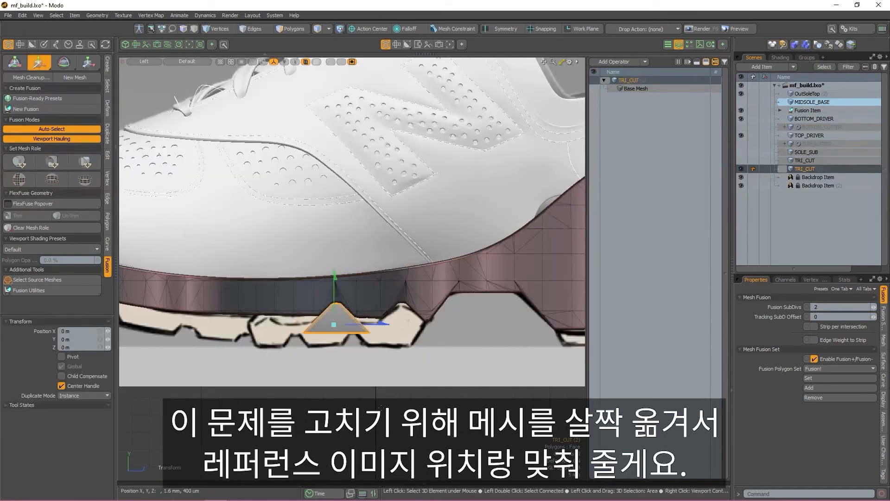
drag(334, 277, 334, 279)
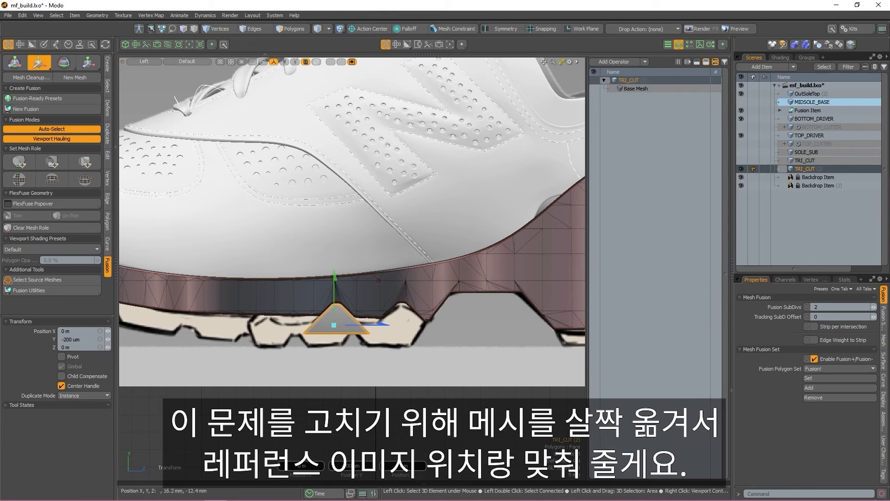
Duplicate the second TRI_CUT as another subtractive mesh and move it toward the toe onto the third notch of the drawing.
click(65, 288)
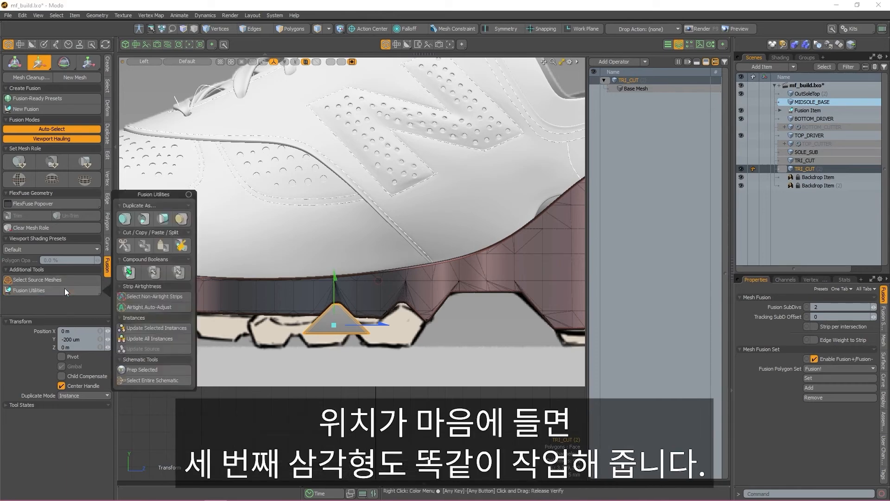
click(149, 219)
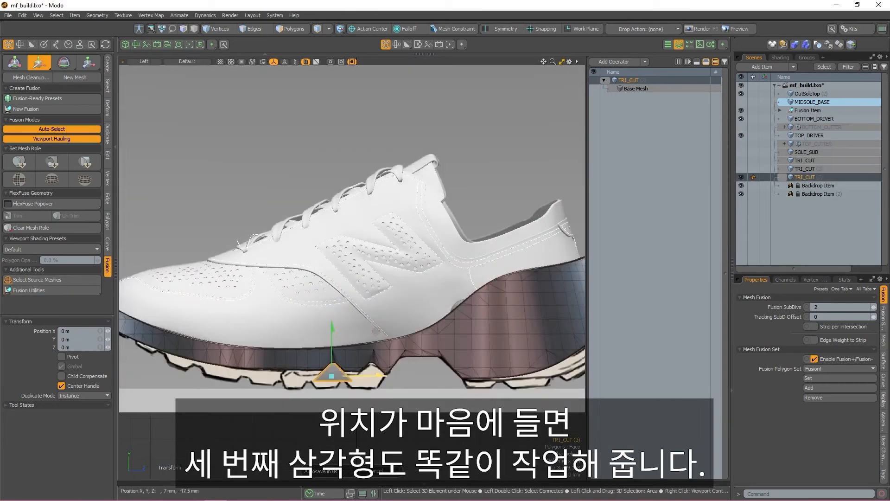
drag(380, 375, 341, 375)
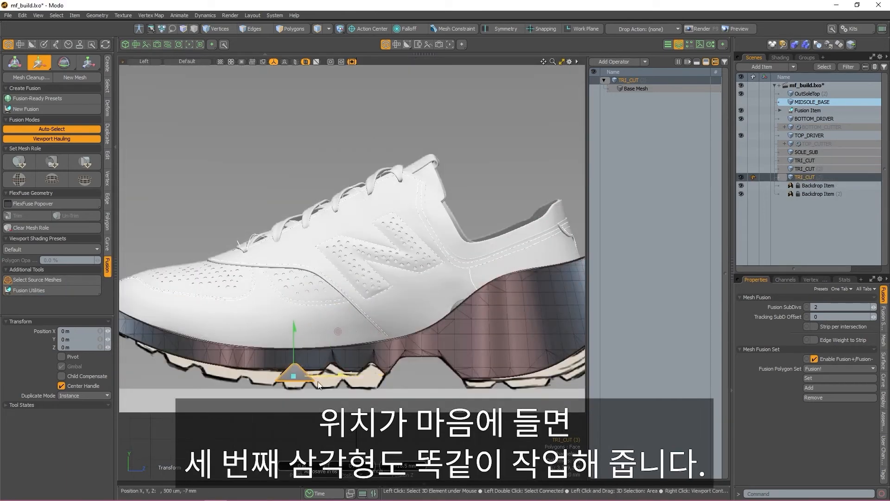
drag(296, 329, 296, 331)
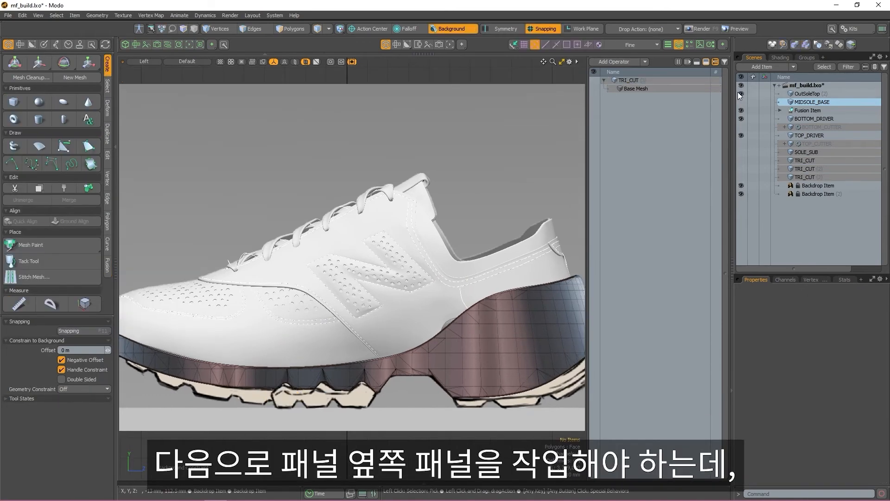
Hide OutSoleTop and the Fusion Item to examine the side panel lines of the reference drawing, and show OutSoleTop again.
click(740, 93)
click(741, 110)
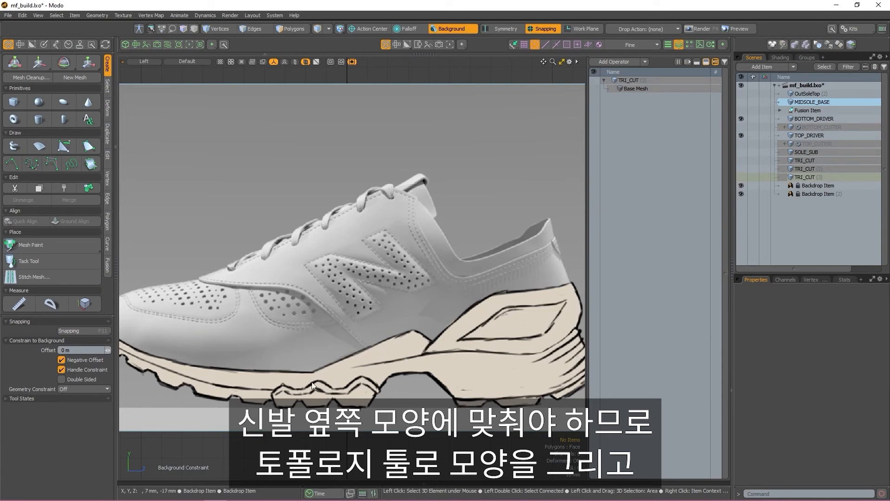
scroll(441, 327, up, 1)
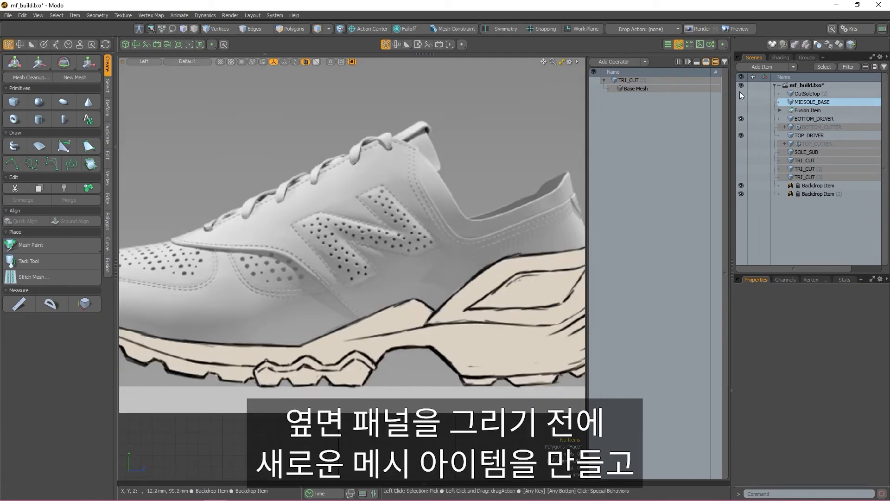
click(740, 94)
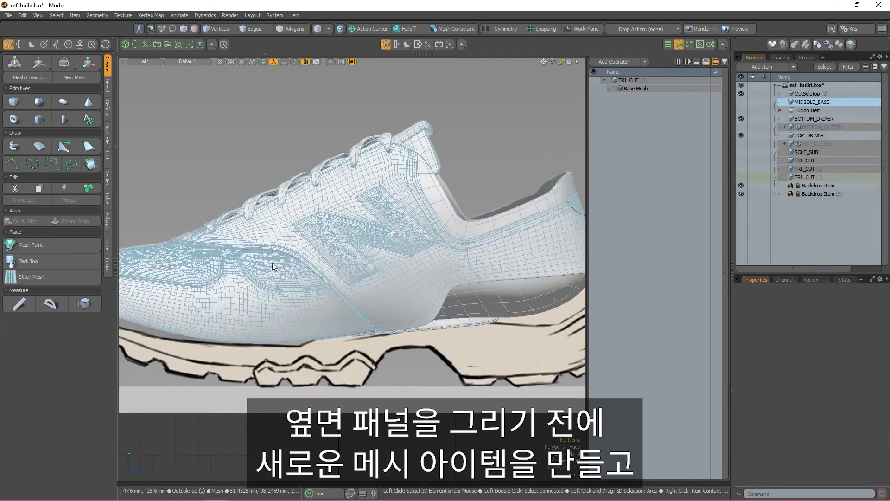
Create a new mesh item named side_panel and turn on the Background Mesh Constraint.
key(n)
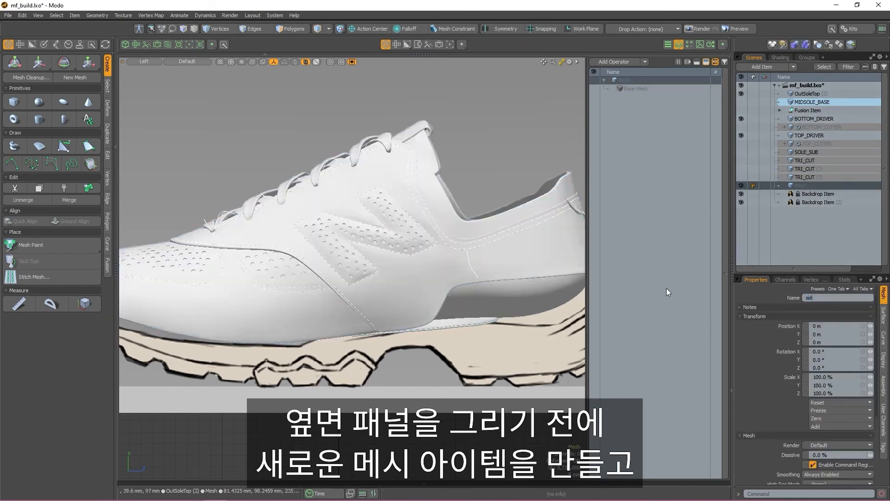
text(side_panel)
key(Return)
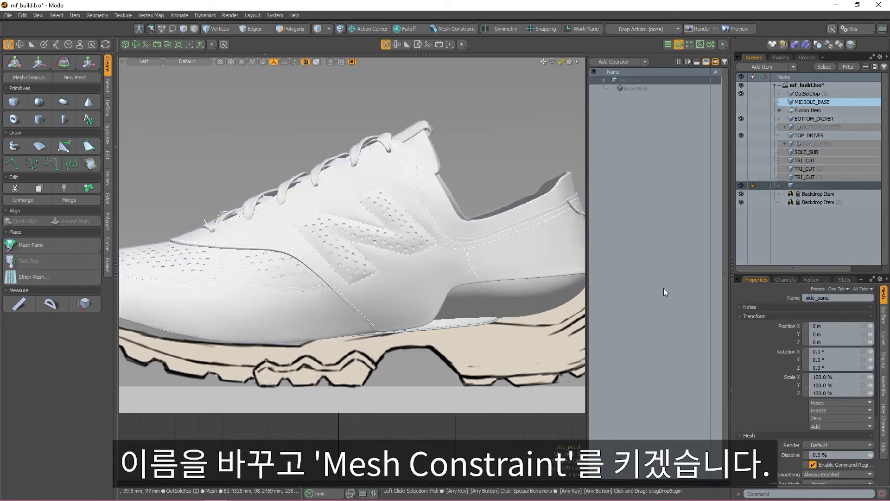
click(454, 28)
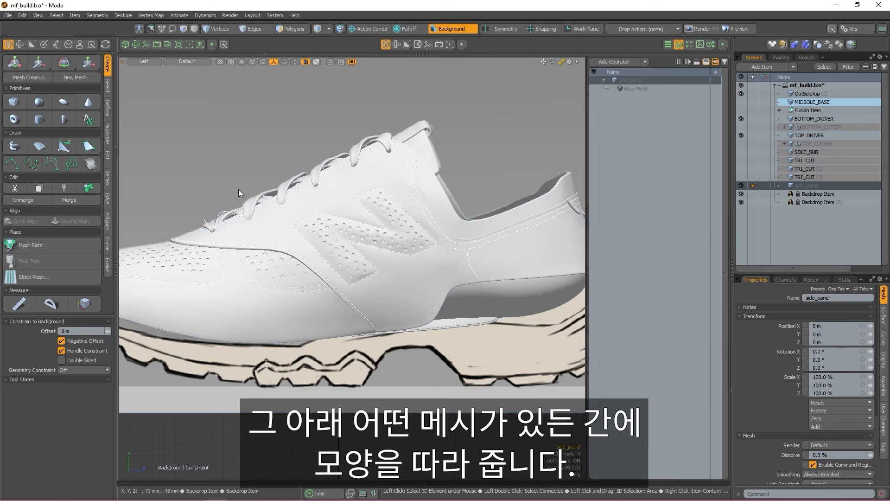
Show the Fusion Item and draw the first side_panel polygons on the shoe's side below the N logo with the Topology Pen.
click(64, 146)
ctrl+drag(383, 280, 409, 300)
scroll(426, 267, up, 3)
alt+shift+drag(425, 267, 382, 254)
click(742, 110)
drag(361, 303, 443, 274)
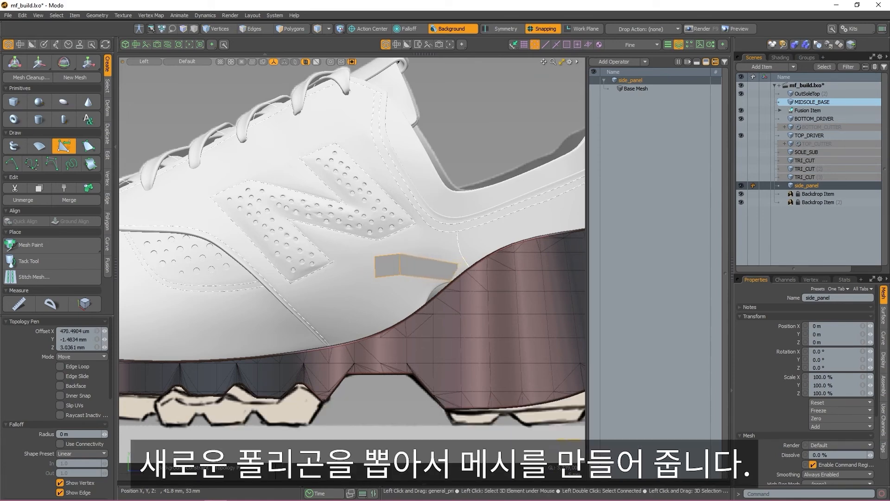
Extend the side_panel strip toward the toe along the sole line and reposition its vertices to form the upper outline.
shift+drag(374, 267, 241, 343)
drag(241, 353, 258, 341)
drag(318, 288, 317, 295)
drag(375, 258, 440, 264)
Add polygons along the panel's front and lower side, and start filling the interior down toward the midsole edge.
scroll(480, 274, up, 4)
scroll(441, 264, down, 5)
scroll(267, 317, up, 5)
shift+drag(347, 294, 288, 318)
shift+drag(288, 318, 256, 318)
shift+drag(420, 263, 429, 306)
scroll(429, 304, down, 5)
scroll(547, 278, up, 4)
shift+drag(345, 244, 357, 311)
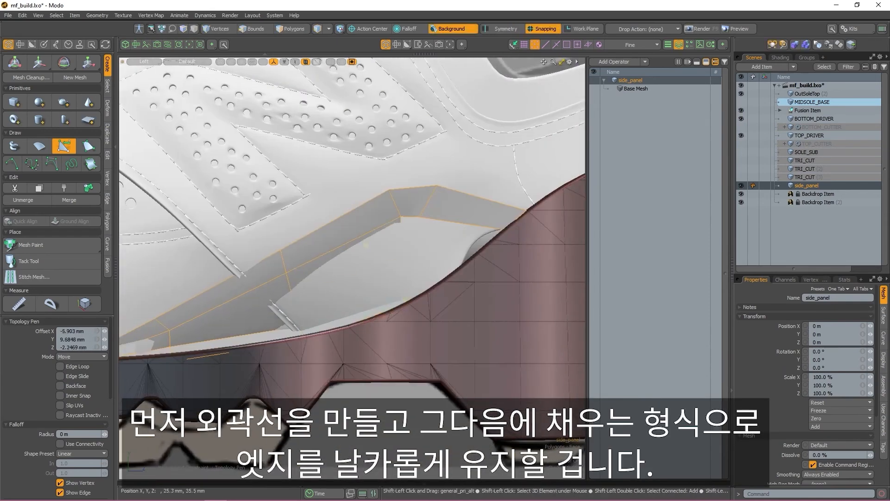
scroll(364, 255, up, 4)
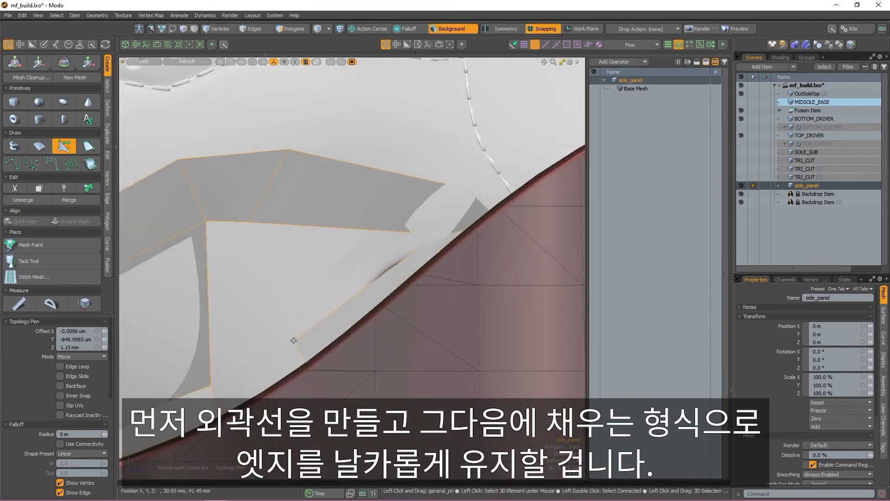
shift+click(278, 325)
shift+click(372, 259)
key(ctrl+z)
key(ctrl+z)
key(ctrl+z)
key(ctrl+z)
Extend the lower strip toward the heel and fill the gap between it and the panel's upper strip with a polygon.
shift+drag(213, 394, 289, 356)
shift+click(247, 254)
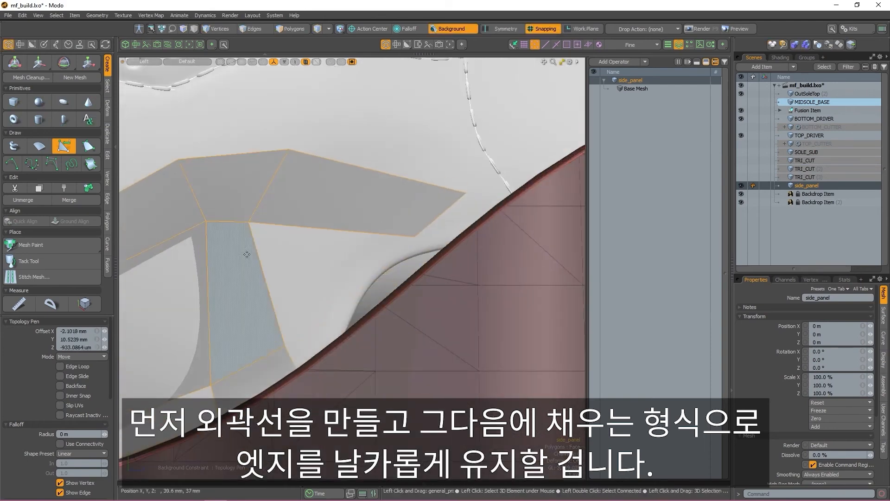
scroll(246, 254, down, 8)
In the Perspective view, pull the panel's lower vertices near the front tip and the heel end down toward the midsole edge.
key(ctrl+space)
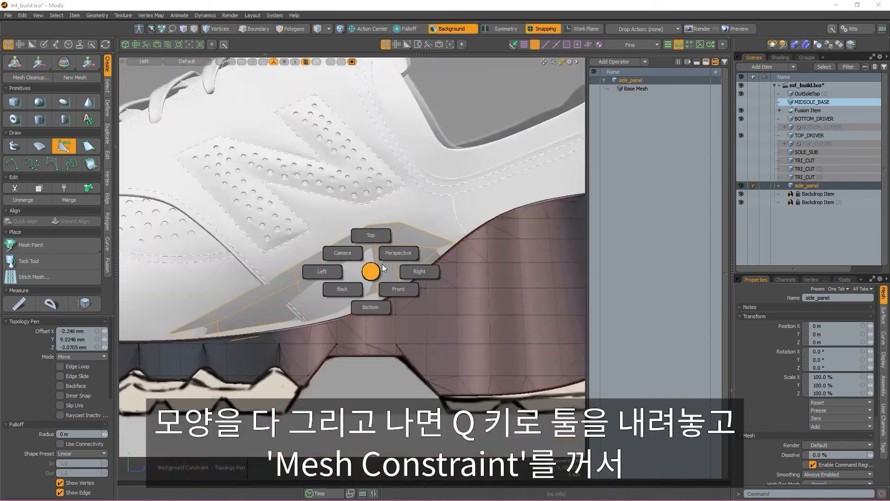
click(399, 253)
scroll(366, 260, up, 4)
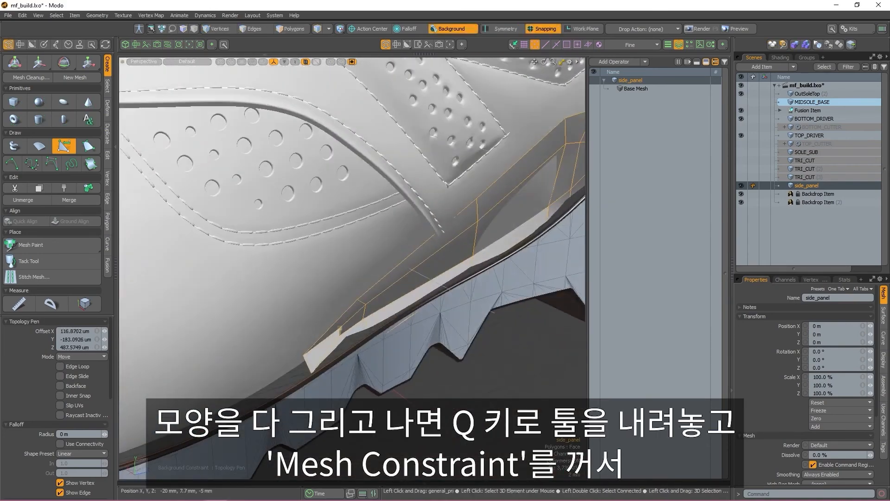
scroll(362, 348, up, 4)
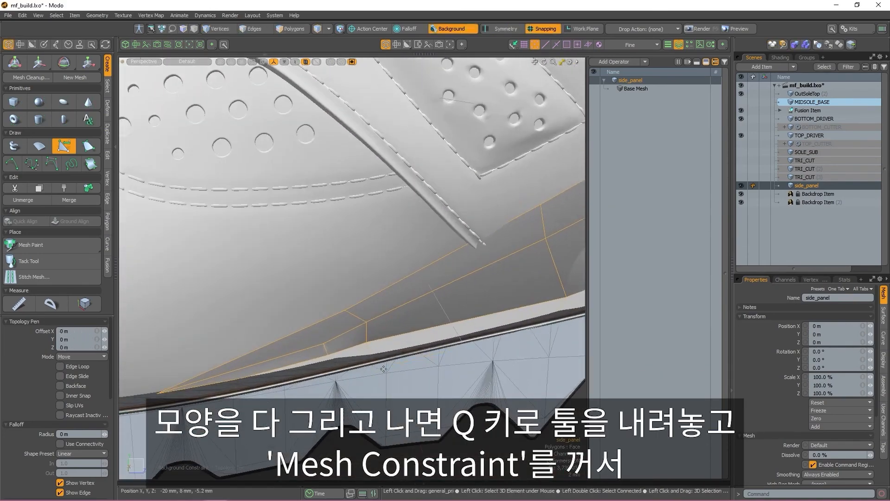
drag(367, 343, 369, 351)
alt+drag(534, 324, 399, 328)
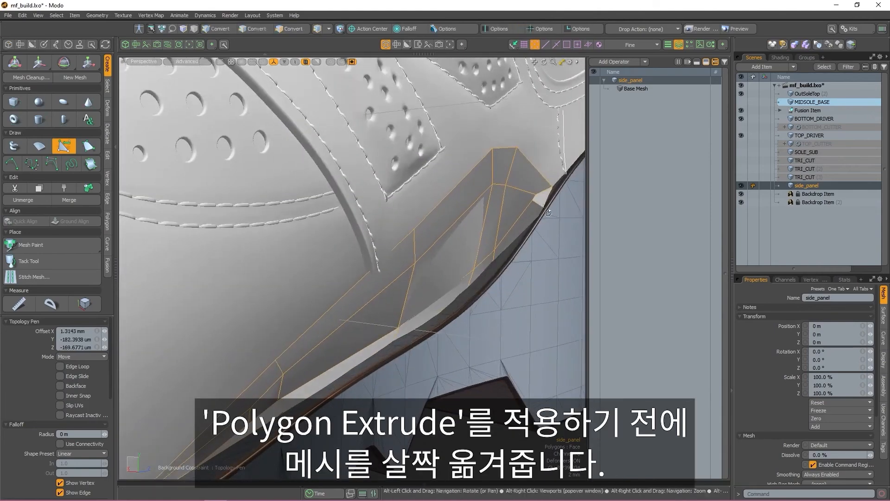
scroll(548, 213, up, 3)
drag(477, 192, 486, 200)
scroll(482, 199, down, 6)
Drop the Topology Pen and move the whole side_panel item to Position X -1.8 mm and Y -900 um.
alt+drag(352, 260, 399, 297)
key(q)
key(5)
key(w)
drag(444, 326, 343, 345)
alt+drag(344, 346, 297, 320)
Select an edge on the side_panel's lower border and move it to refine the panel's fit against the midsole.
key(q)
key(2)
click(328, 318)
key(w)
mouse_move(361, 309)
mouse_down()
mouse_move(312, 317)
mouse_move(343, 297)
mouse_up()
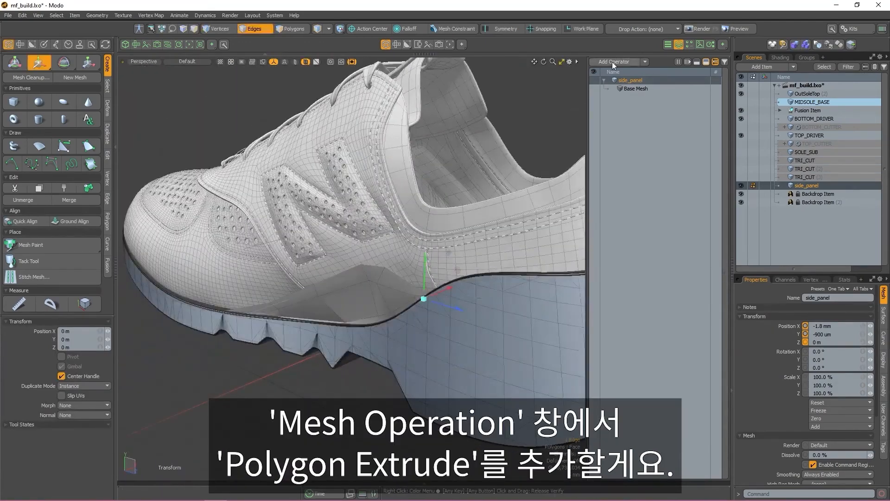
Add a Polygon Extrude mesh operation to side_panel with an X extent of 9.6 mm.
click(612, 62)
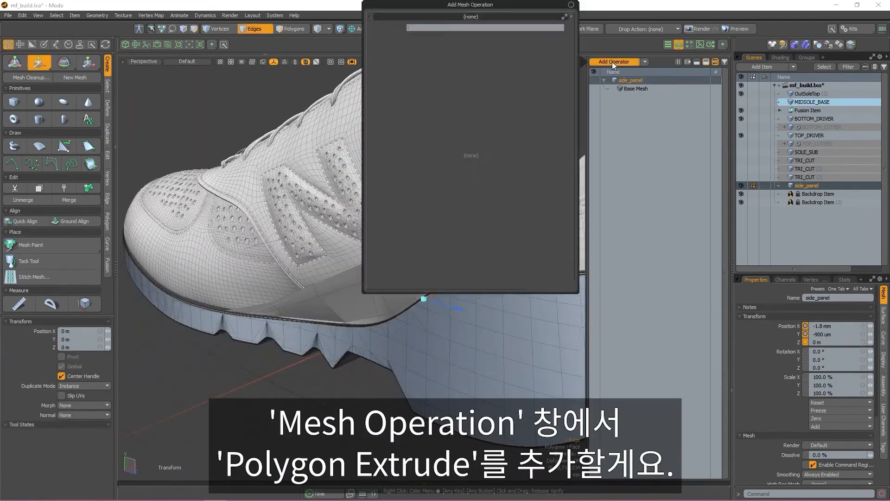
text(polygo)
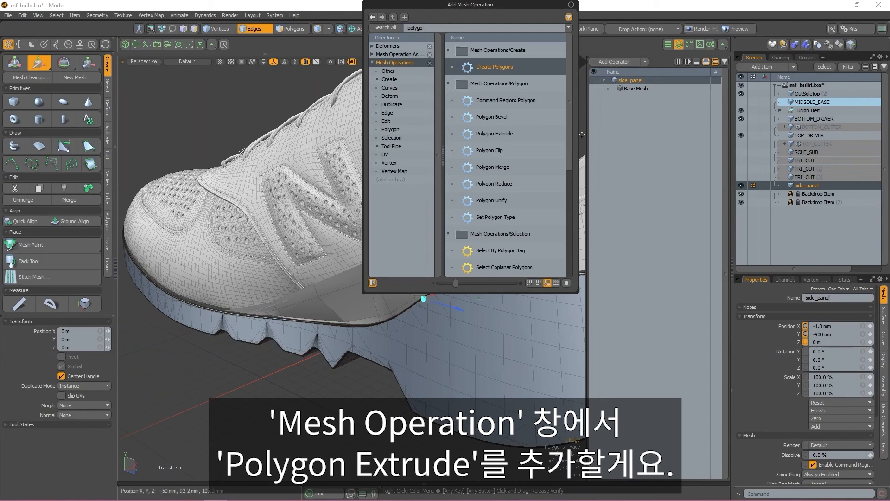
double_click(520, 133)
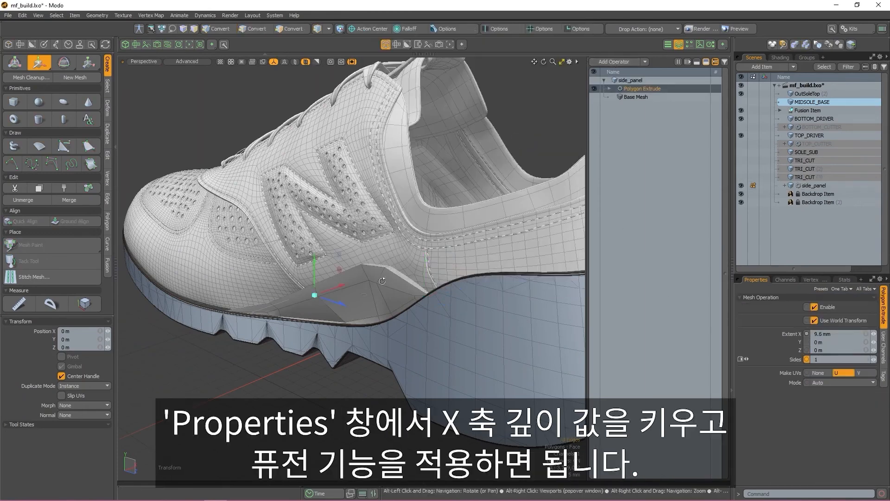
Select the extruded side panel together with the Fusion item's MIDSOLE_BASE source mesh and apply the panel as an Add Trim.
alt+drag(383, 281, 408, 306)
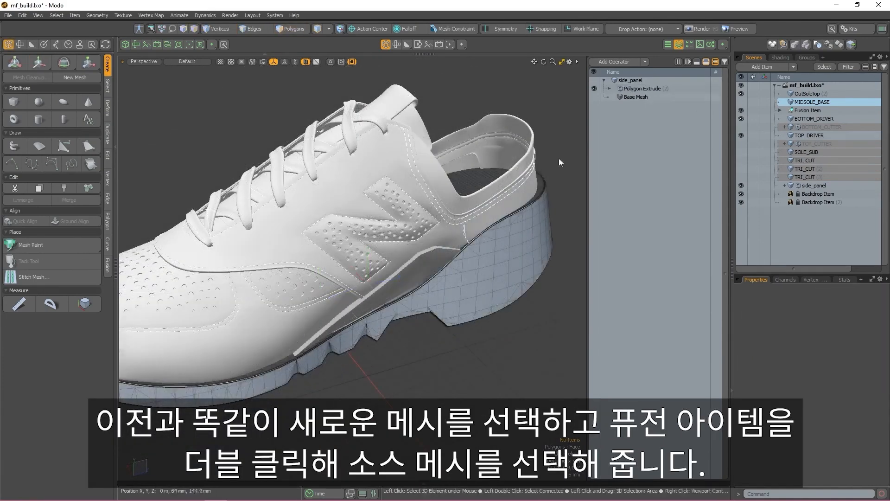
click(442, 255)
shift+double_click(487, 294)
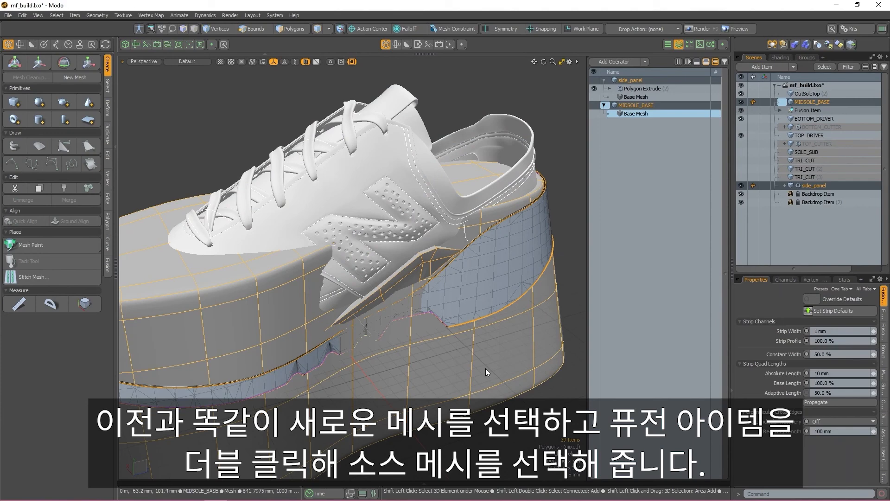
click(107, 271)
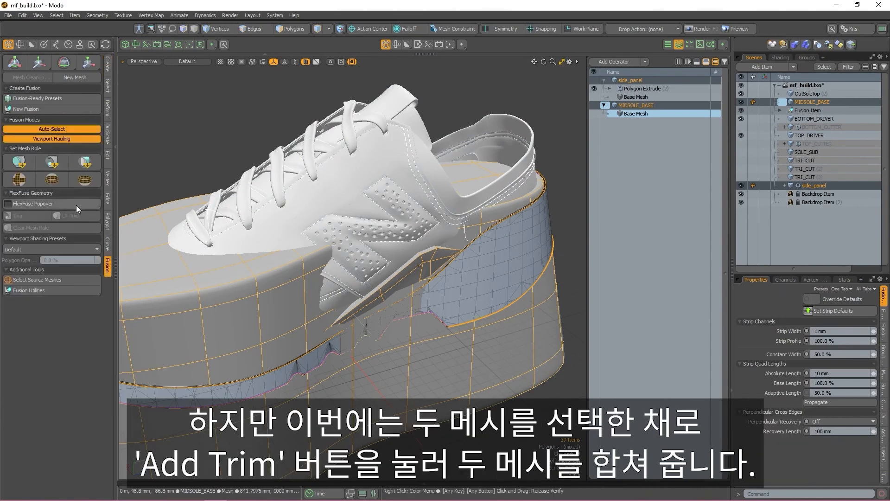
click(19, 161)
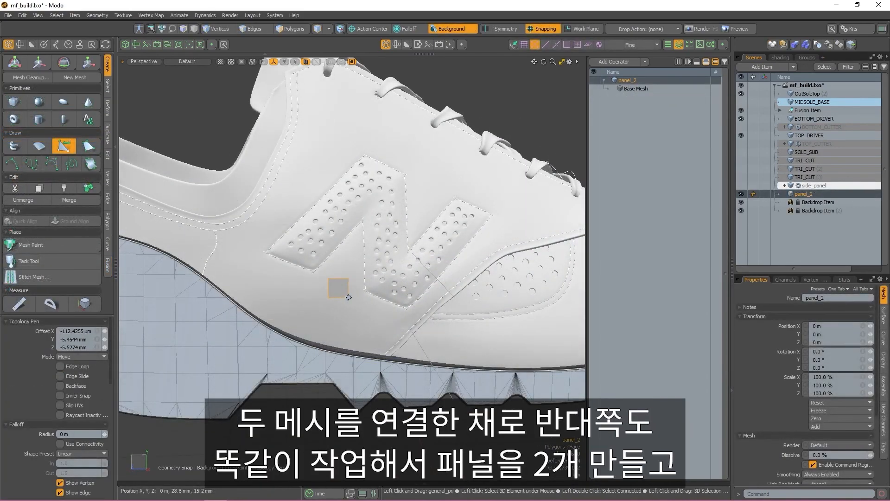
Build out the panel_2 polygons on the opposite side of the shoe with the Topology Pen, following the upper's surface above the midsole edge.
alt+drag(305, 288, 246, 309)
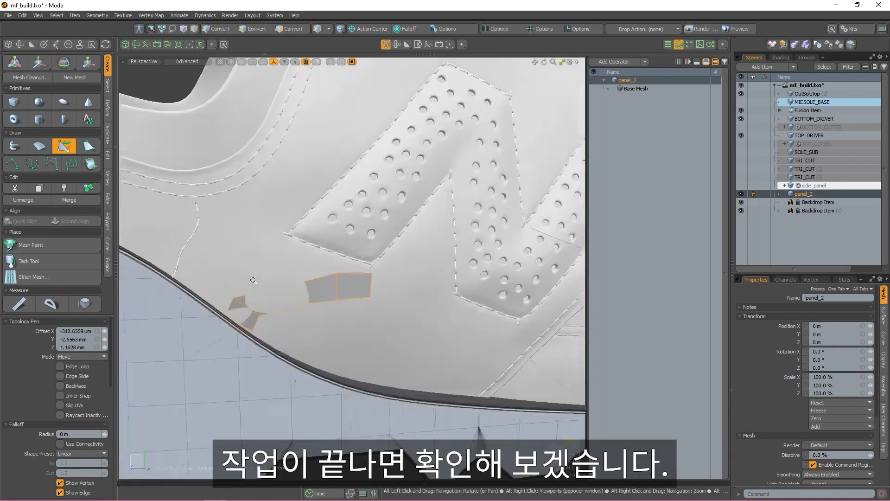
scroll(324, 255, up, 3)
shift+drag(260, 278, 327, 295)
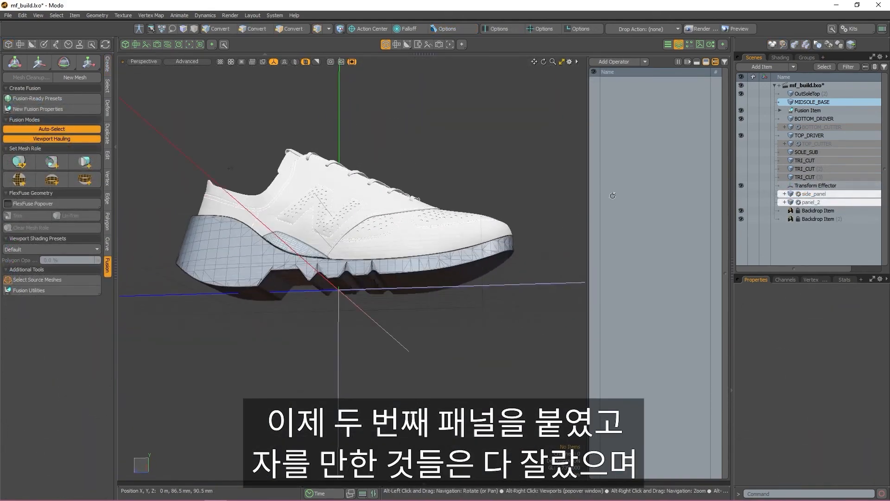
Inspect the fused panels on both sides of the shoe and compare the midsole with the backdrop sketch in the Left view.
alt+drag(612, 195, 335, 249)
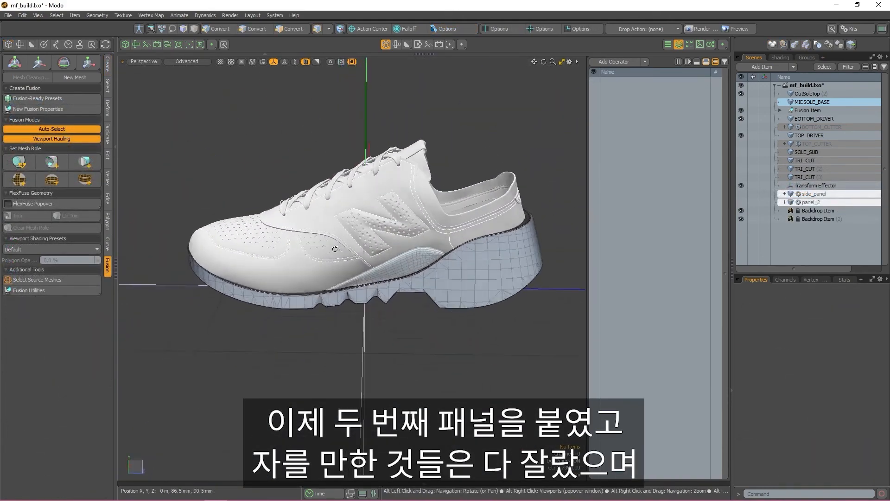
alt+right_click(404, 246)
click(358, 250)
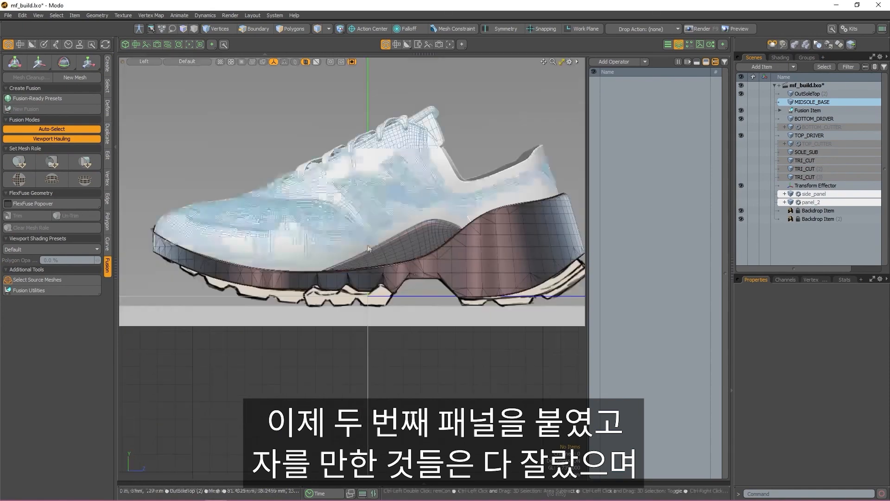